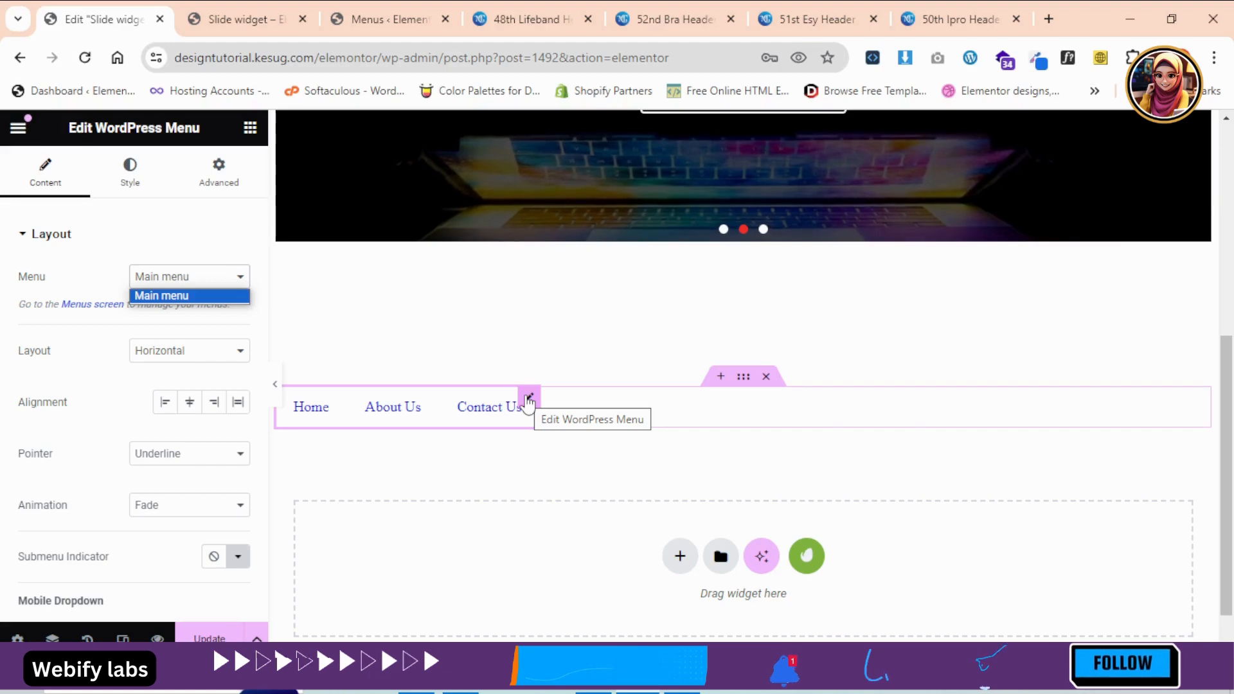
# Step: On the WordPress Menus screen, create a new menu named demo with Header as its display location
pyautogui.click(214, 10)
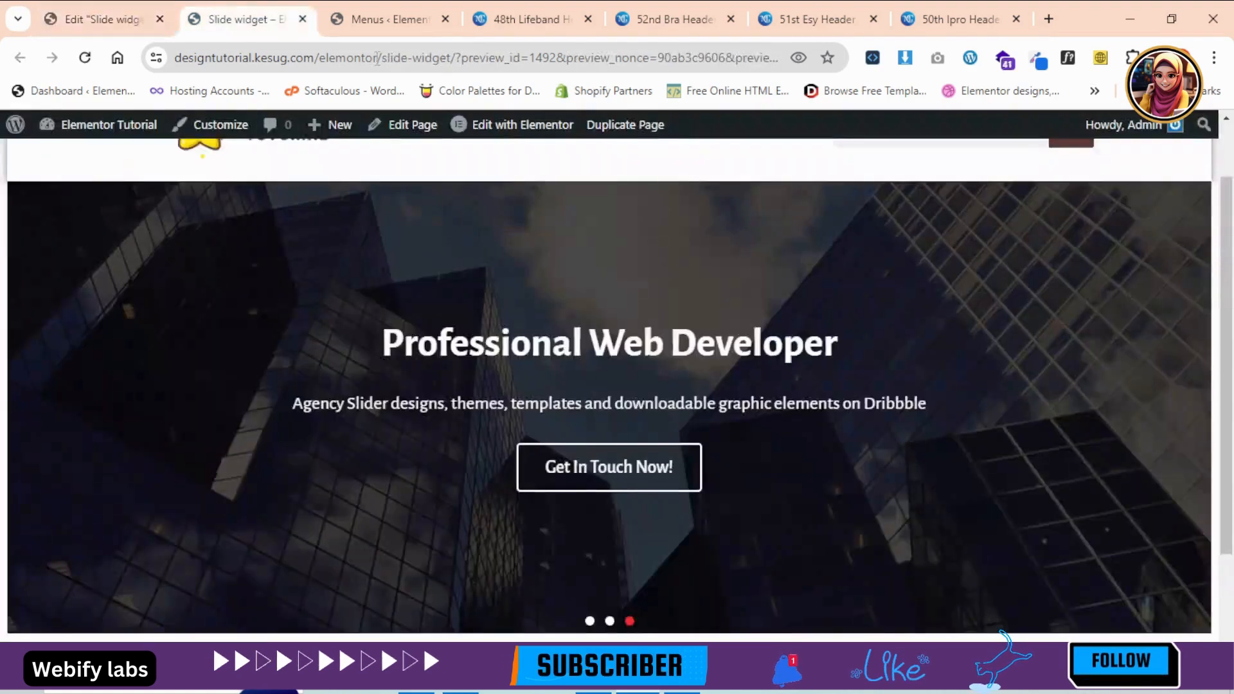
pyautogui.click(386, 19)
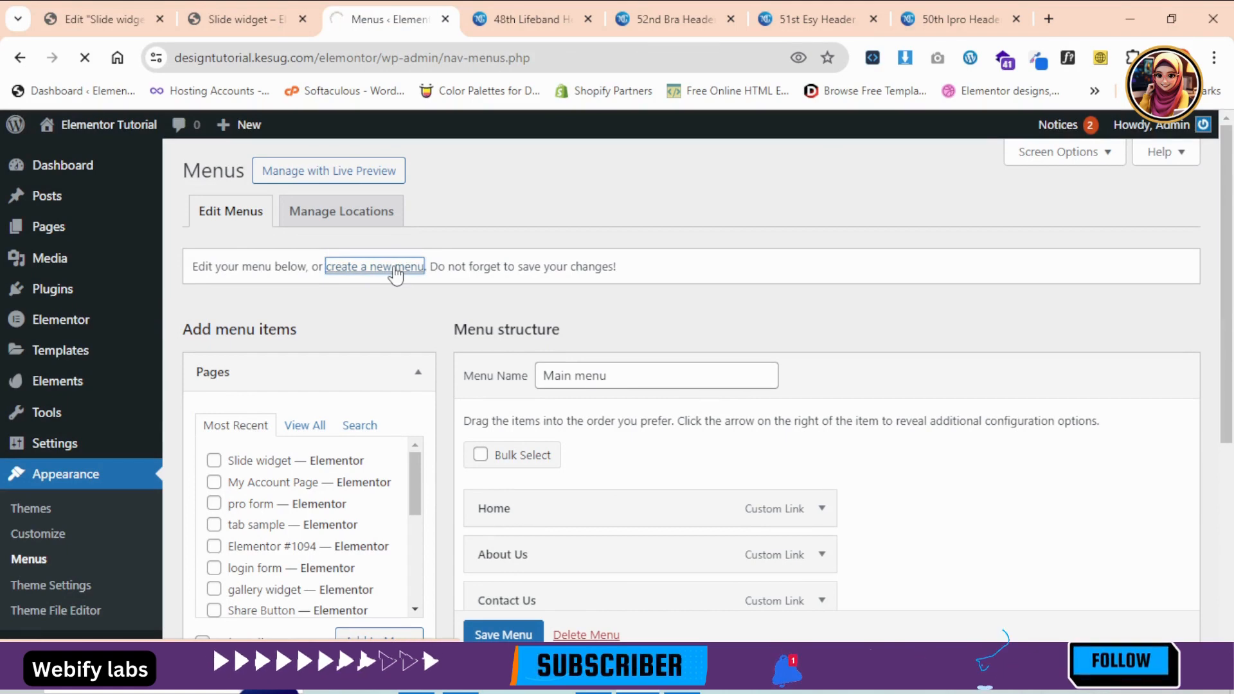
pyautogui.click(587, 373)
pyautogui.write('demo')
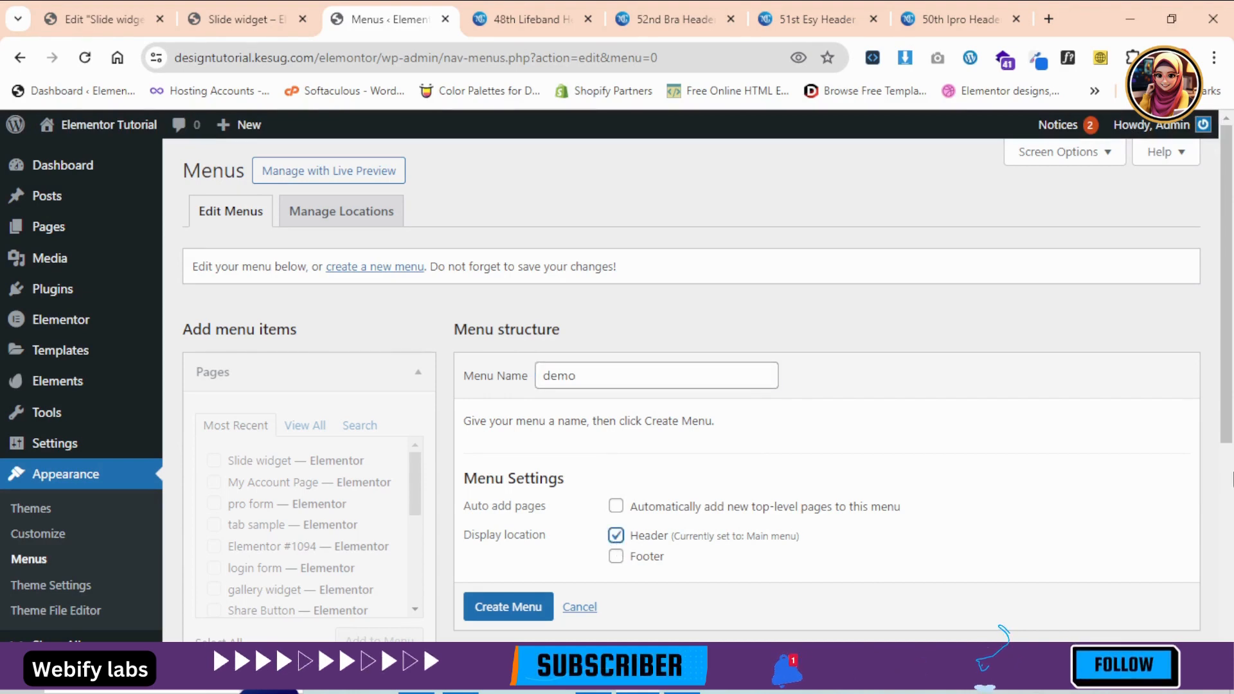
pyautogui.scroll(-3, 698, 386)
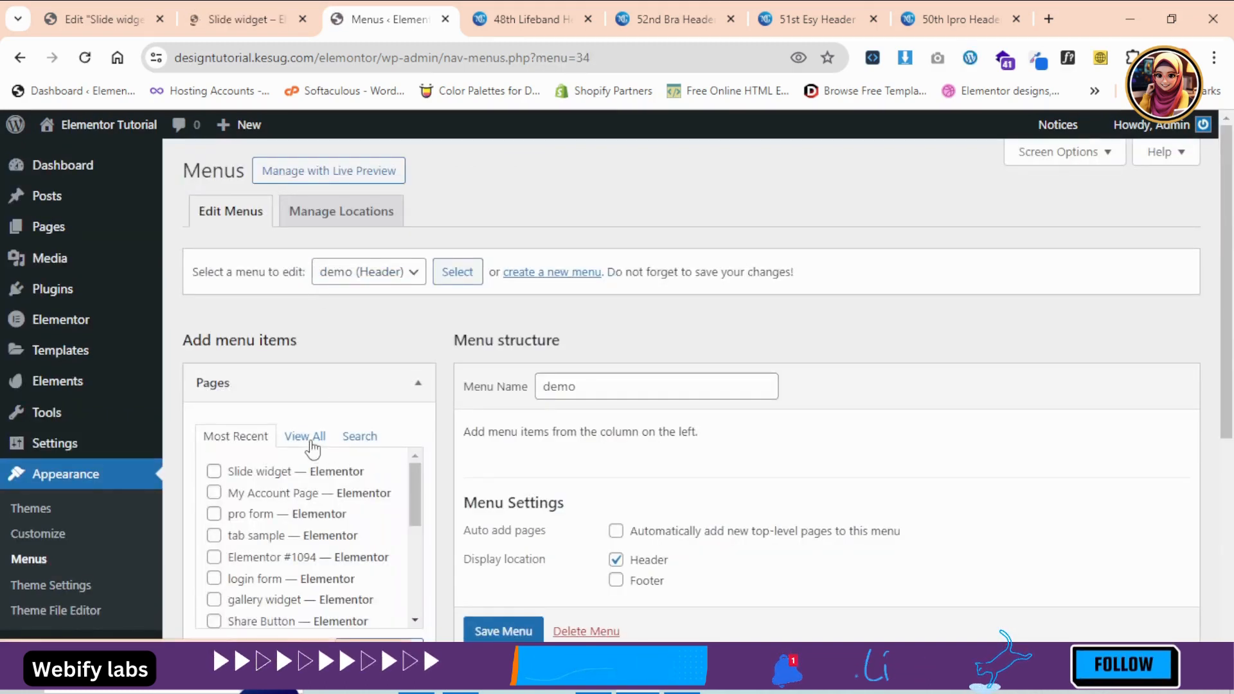
# Step: Add the Home, Tab Widget, pro form, tab sample, login form and Shop pages to the demo menu and save it
pyautogui.click(311, 440)
pyautogui.scroll(-2, 126, 342)
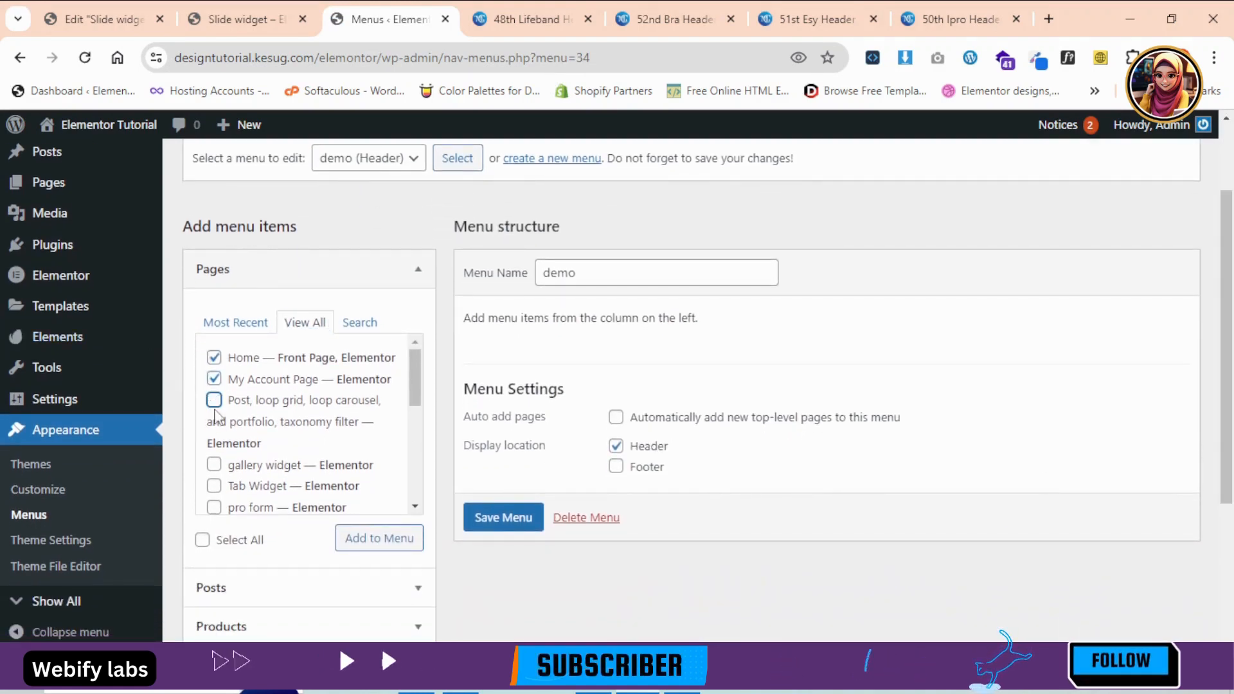
pyautogui.moveTo(416, 400); pyautogui.dragTo(416, 438)
pyautogui.click(214, 390)
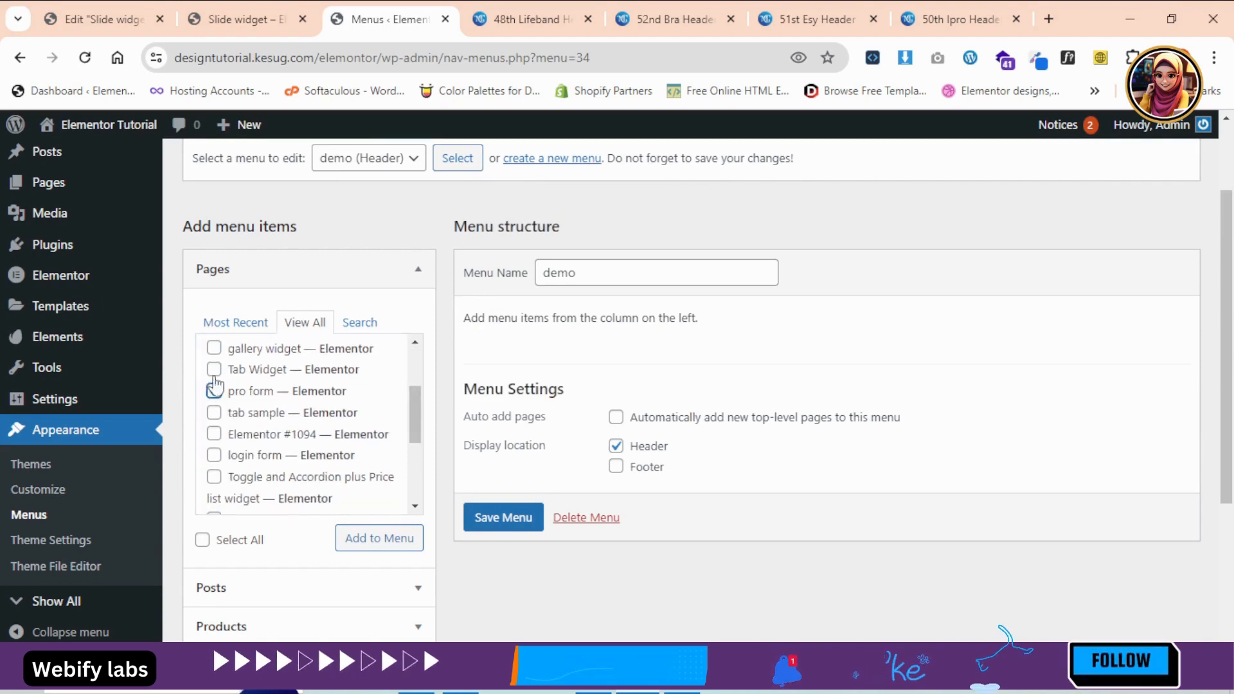
pyautogui.click(214, 390)
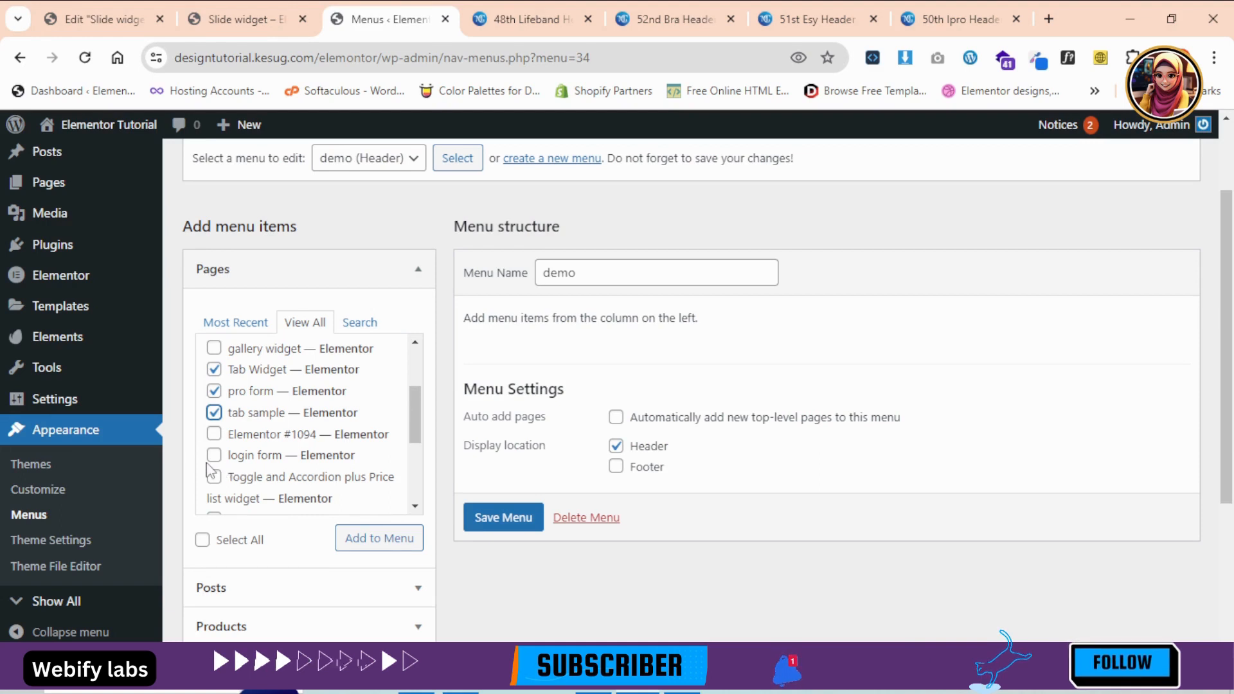
pyautogui.moveTo(415, 447); pyautogui.dragTo(420, 511)
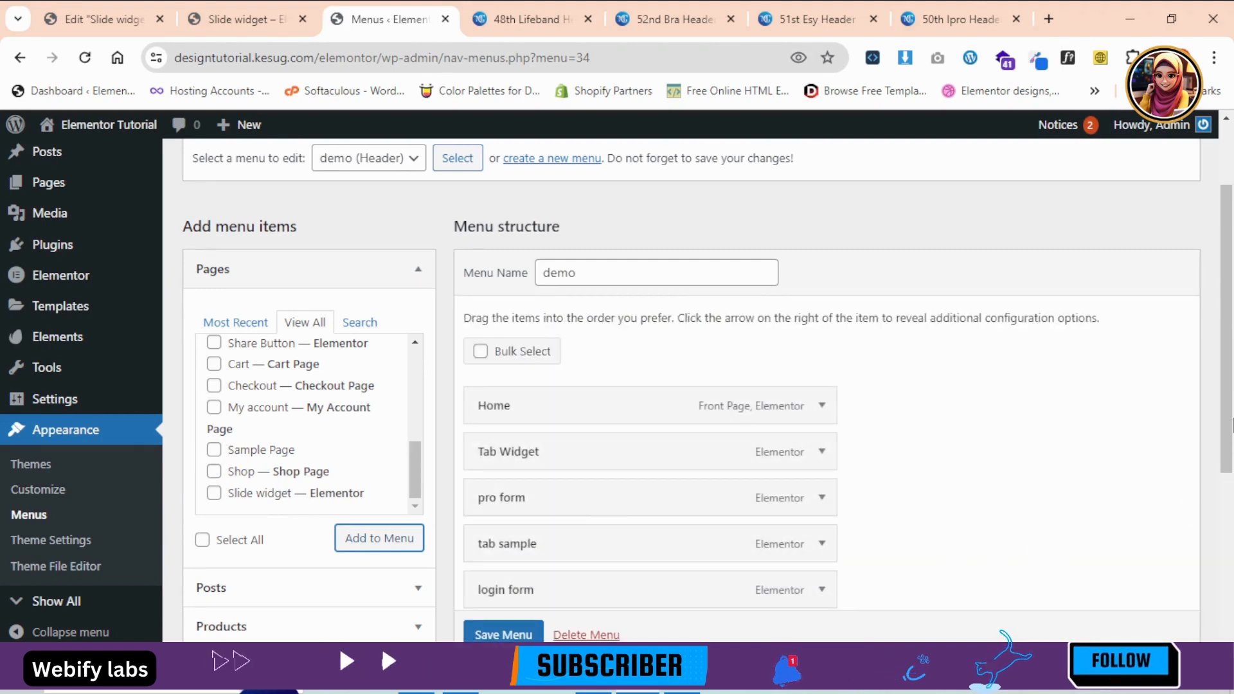
pyautogui.scroll(-4, 643, 386)
pyautogui.click(517, 621)
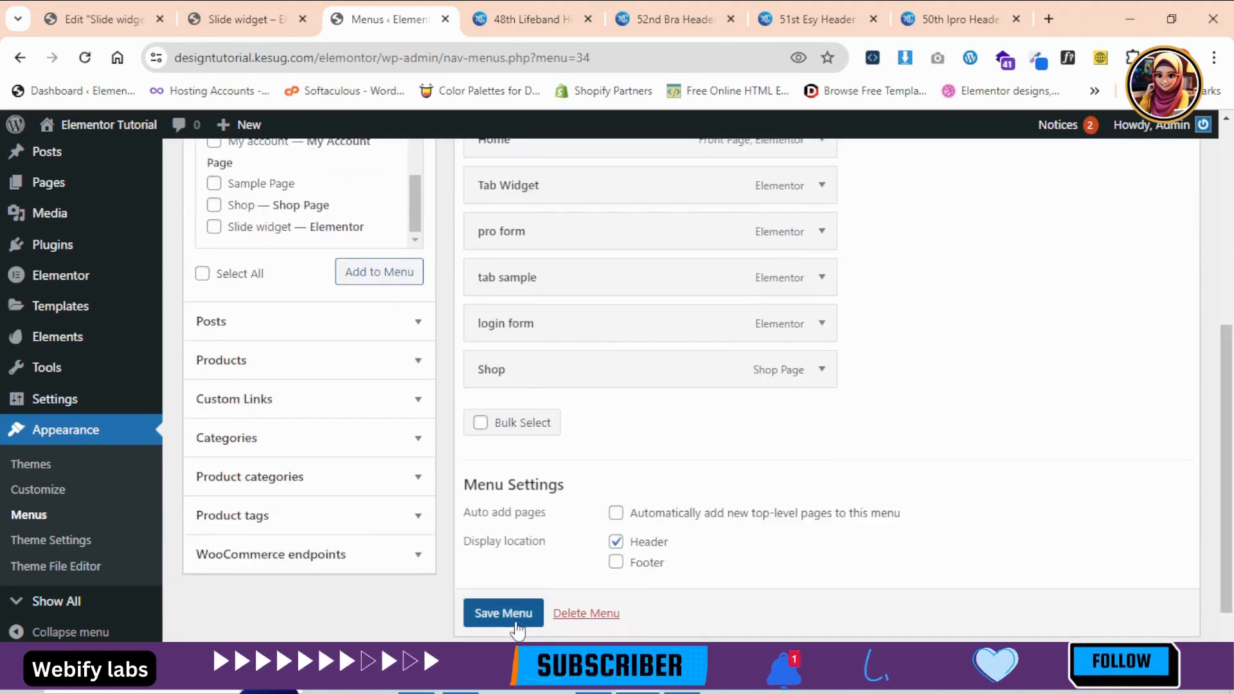
# Step: Return to the Elementor editor of the Slide widget page and reload it
pyautogui.click(261, 14)
pyautogui.click(102, 18)
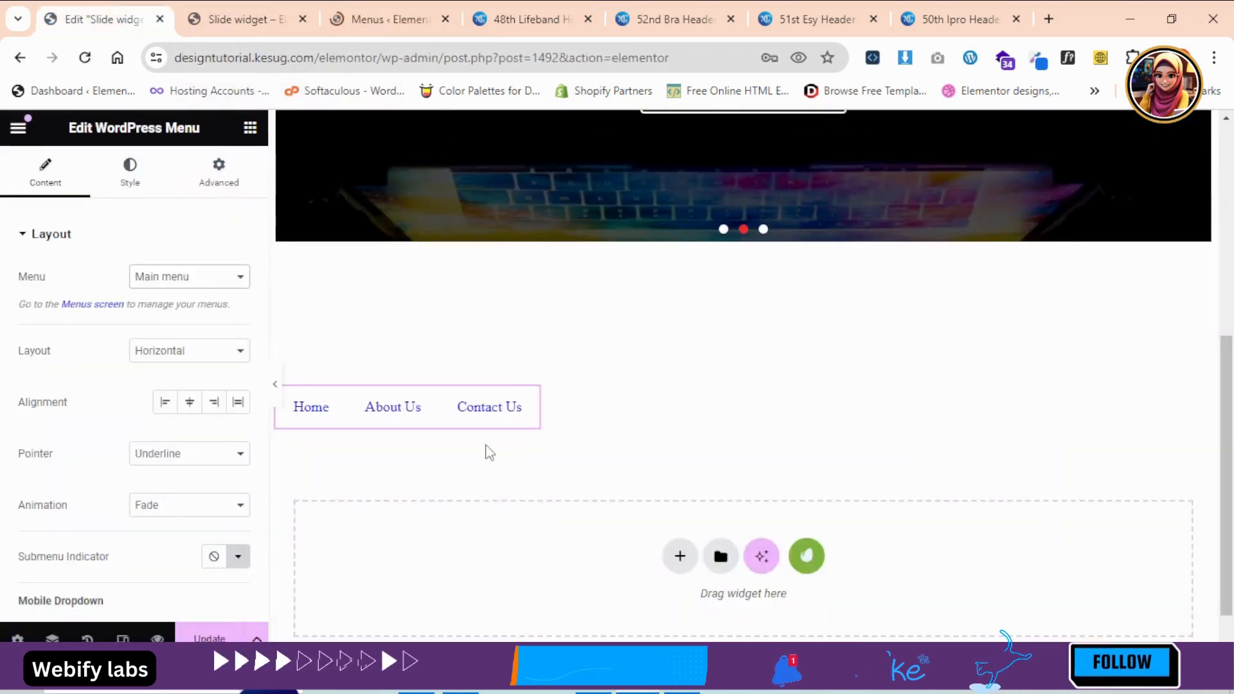
pyautogui.click(82, 59)
pyautogui.click(669, 172)
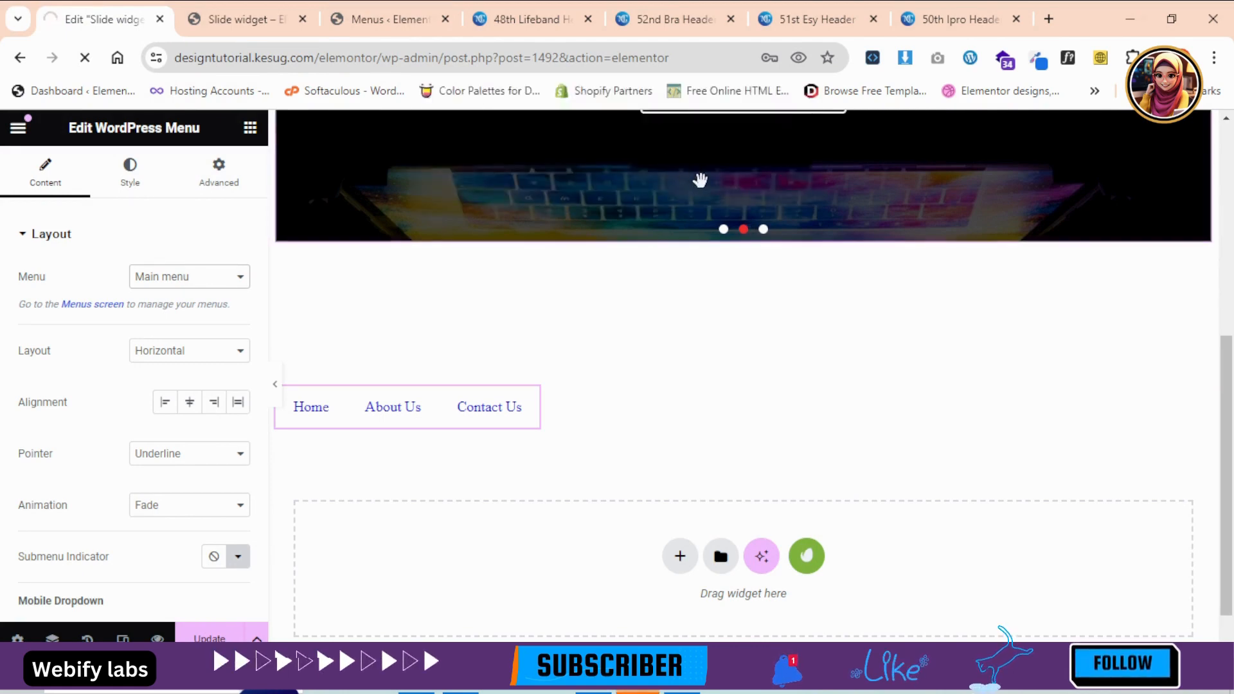
pyautogui.click(235, 7)
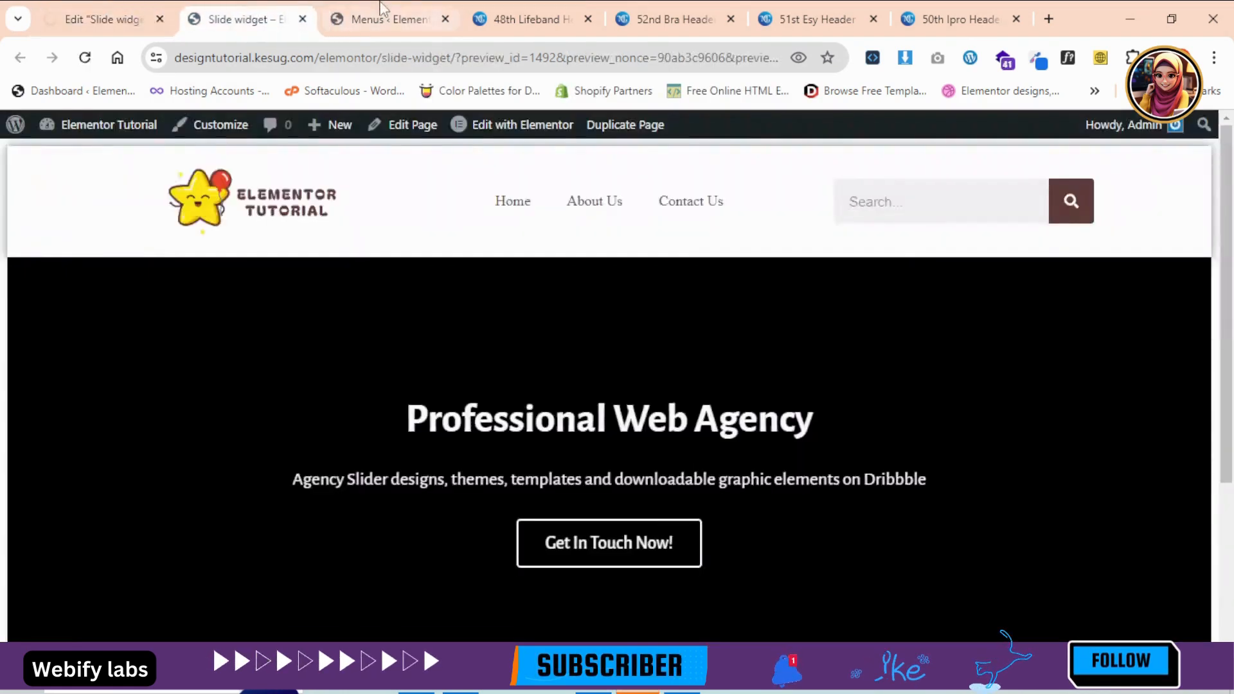
pyautogui.click(386, 19)
pyautogui.click(98, 9)
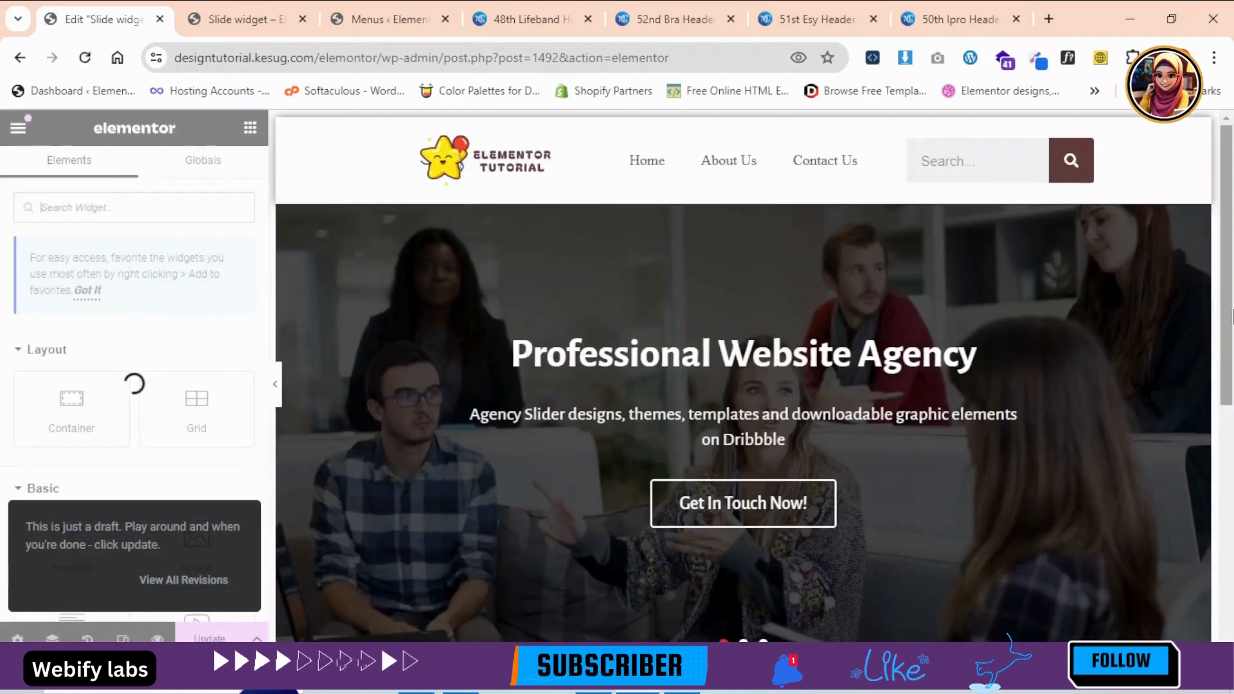
# Step: Edit the WordPress Menu widget below the slider and assign the demo menu to it
pyautogui.scroll(-5, 1231, 437)
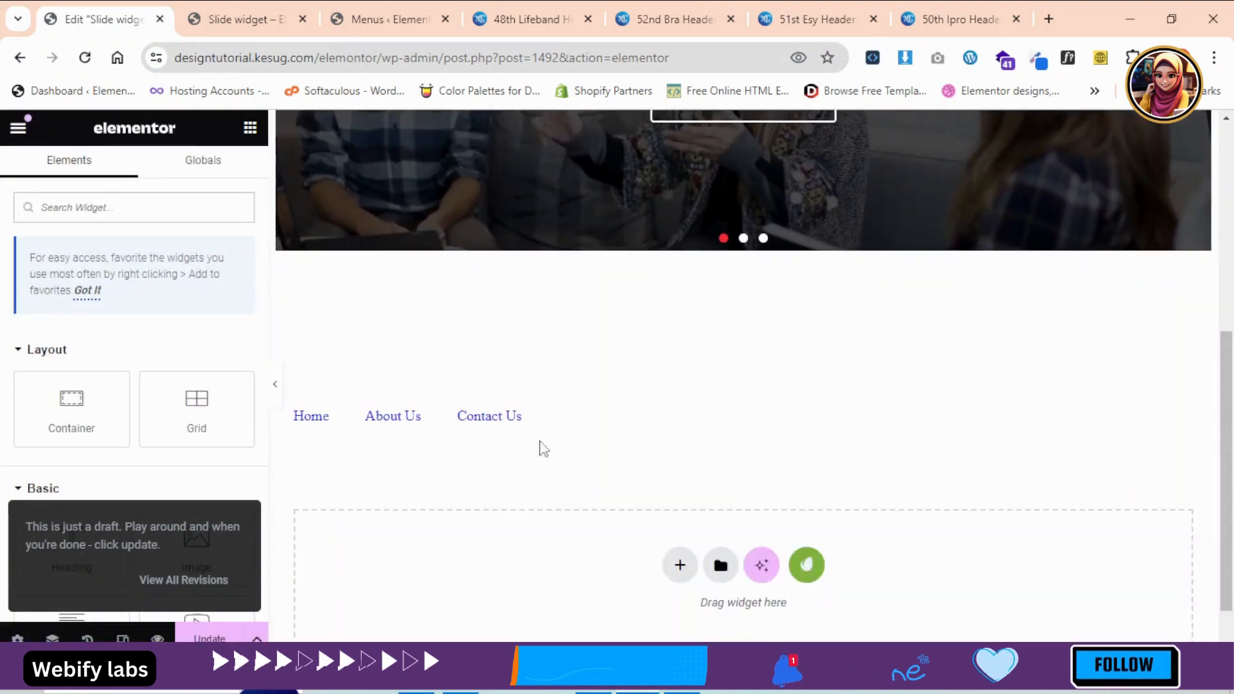
pyautogui.click(529, 409)
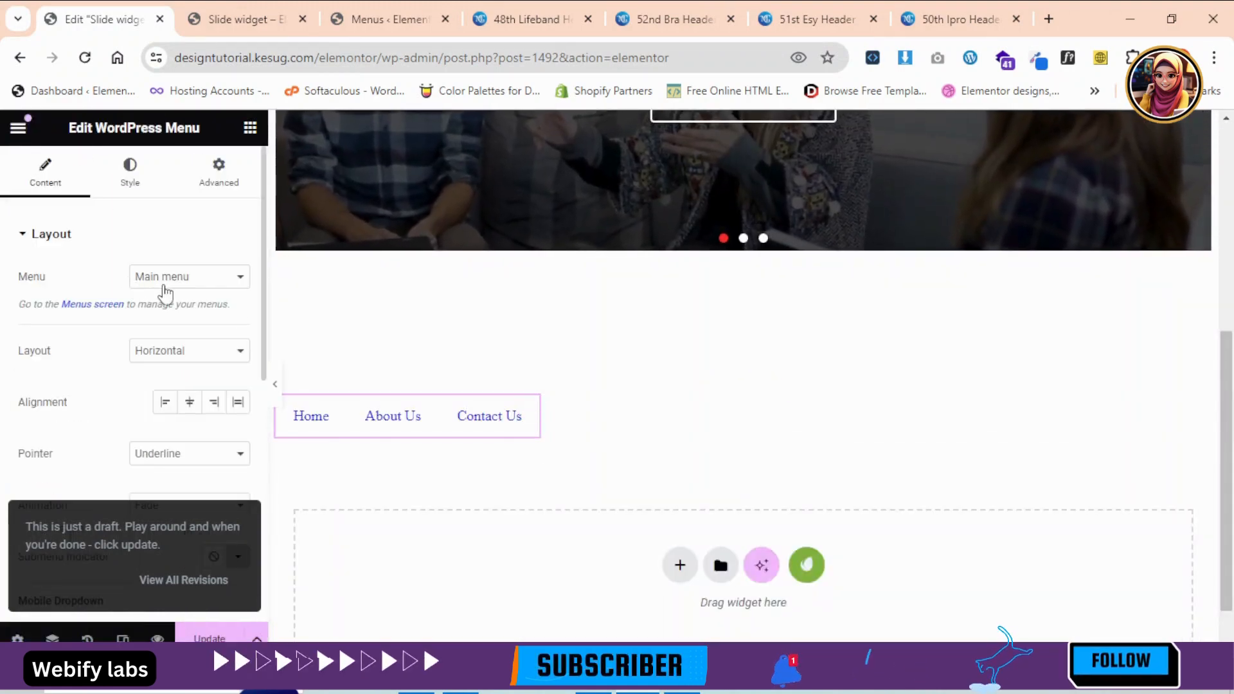
pyautogui.click(169, 278)
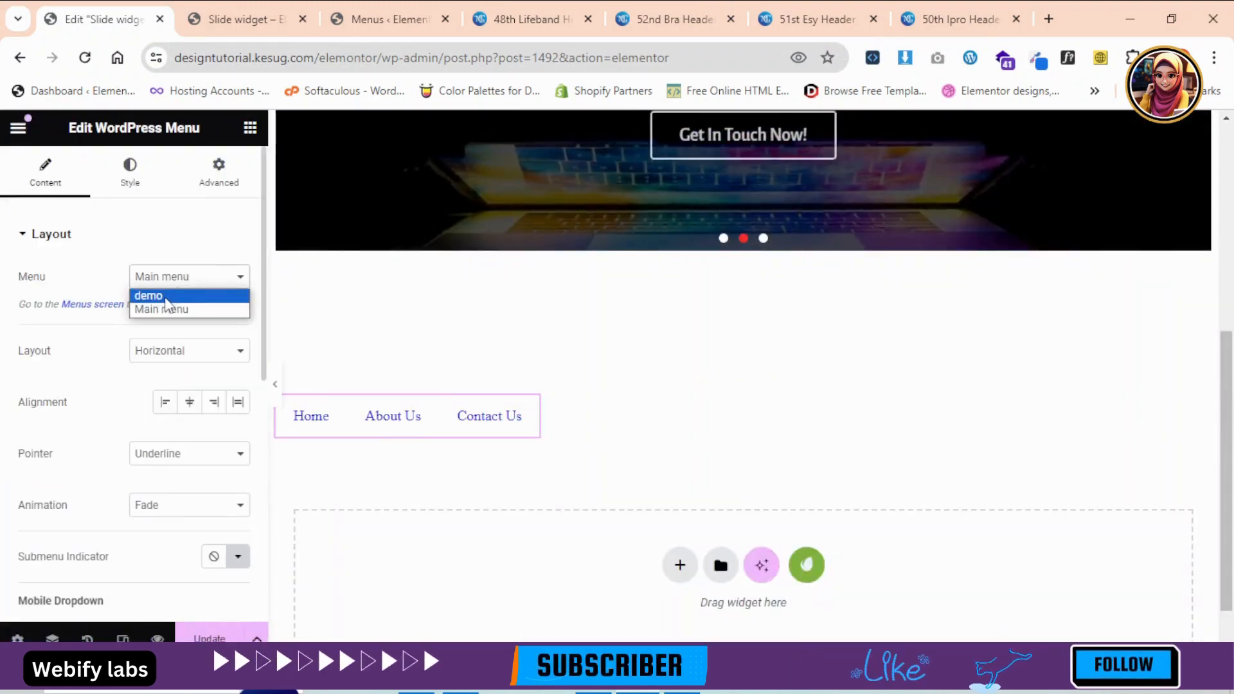
pyautogui.click(221, 33)
pyautogui.click(106, 19)
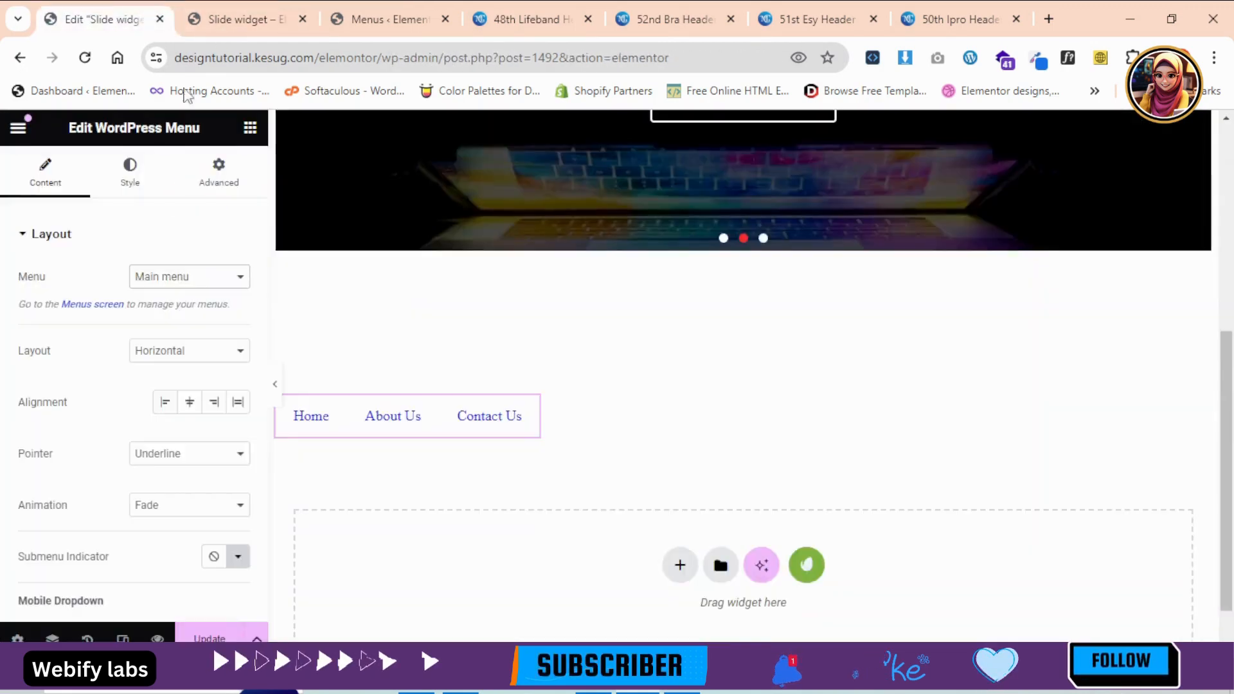
pyautogui.click(171, 278)
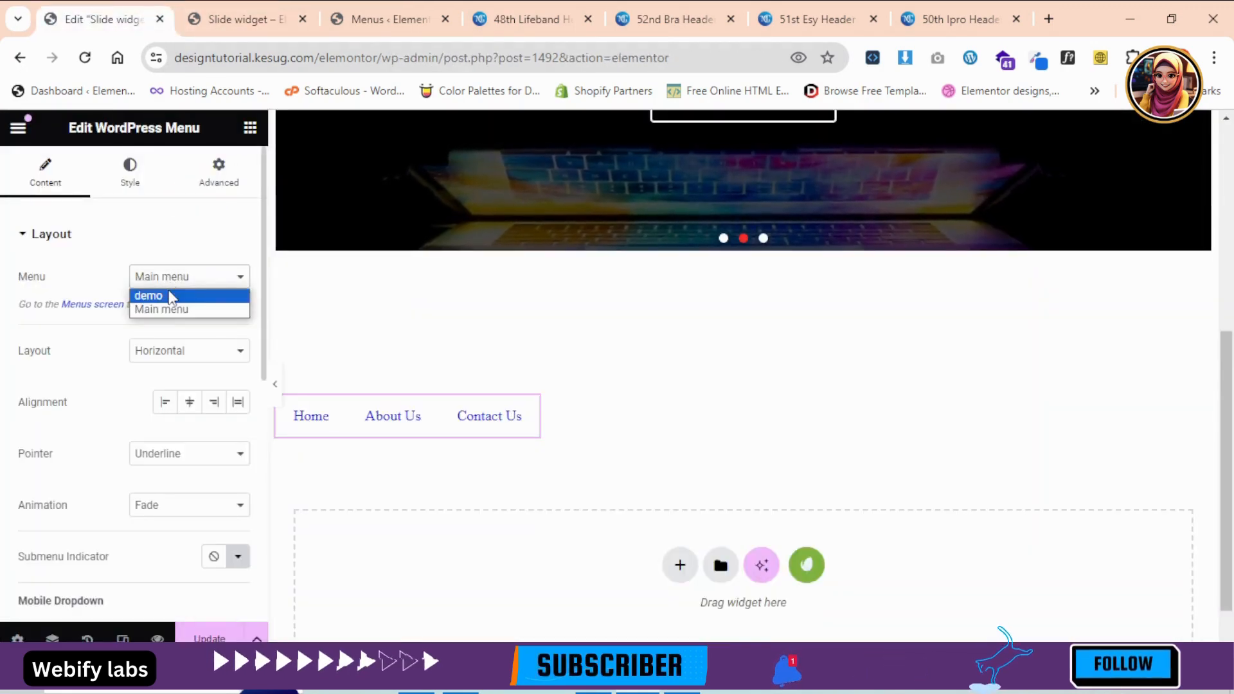
pyautogui.click(171, 295)
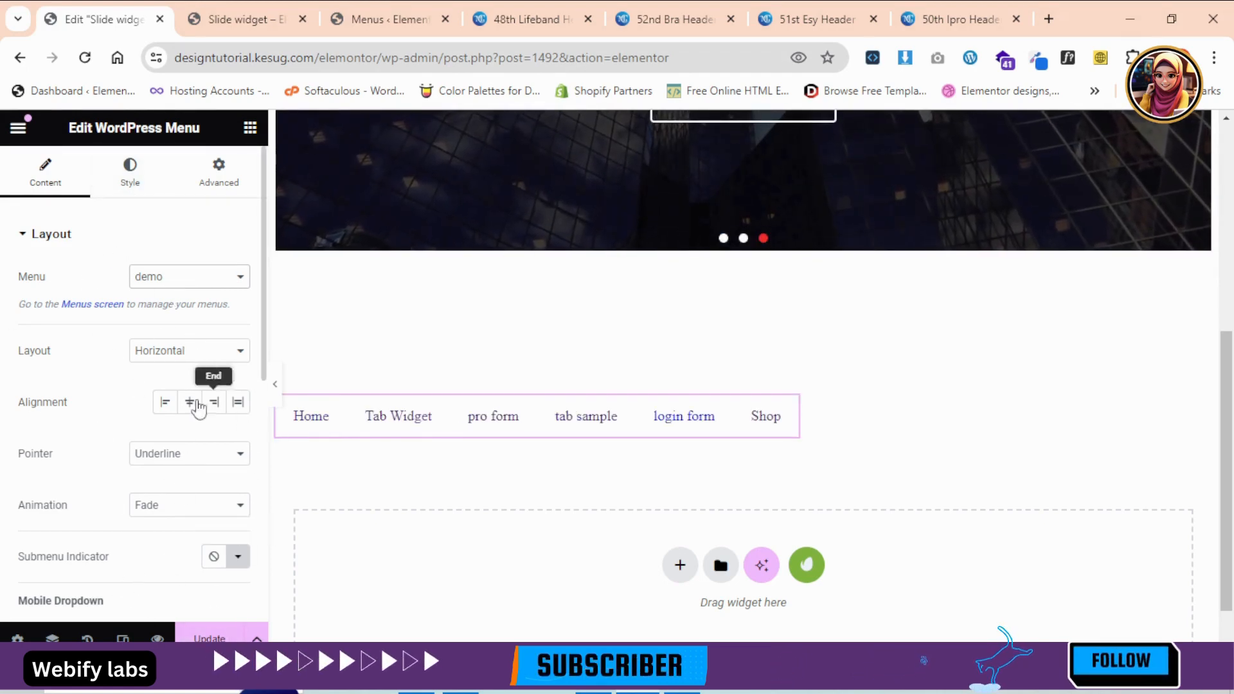
pyautogui.click(168, 278)
pyautogui.click(172, 295)
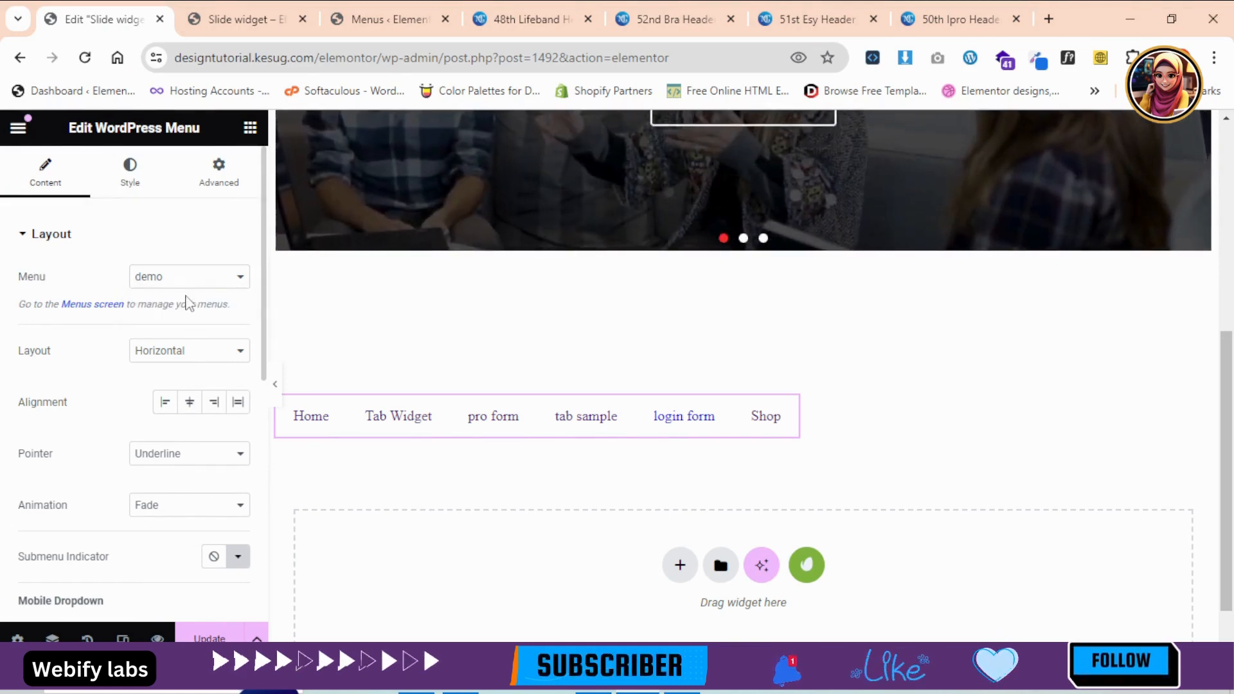
# Step: Set the menu widget's layout to Vertical and view the stacked items
pyautogui.scroll(-2, 219, 382)
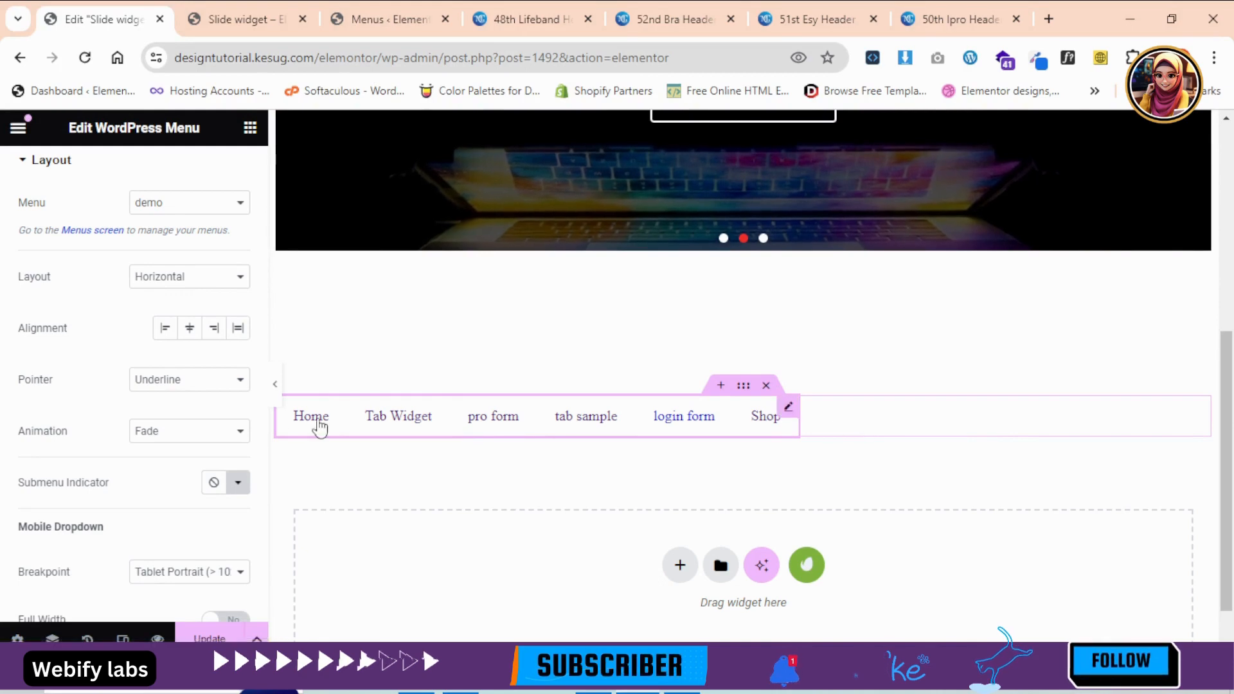
pyautogui.click(176, 277)
pyautogui.click(164, 308)
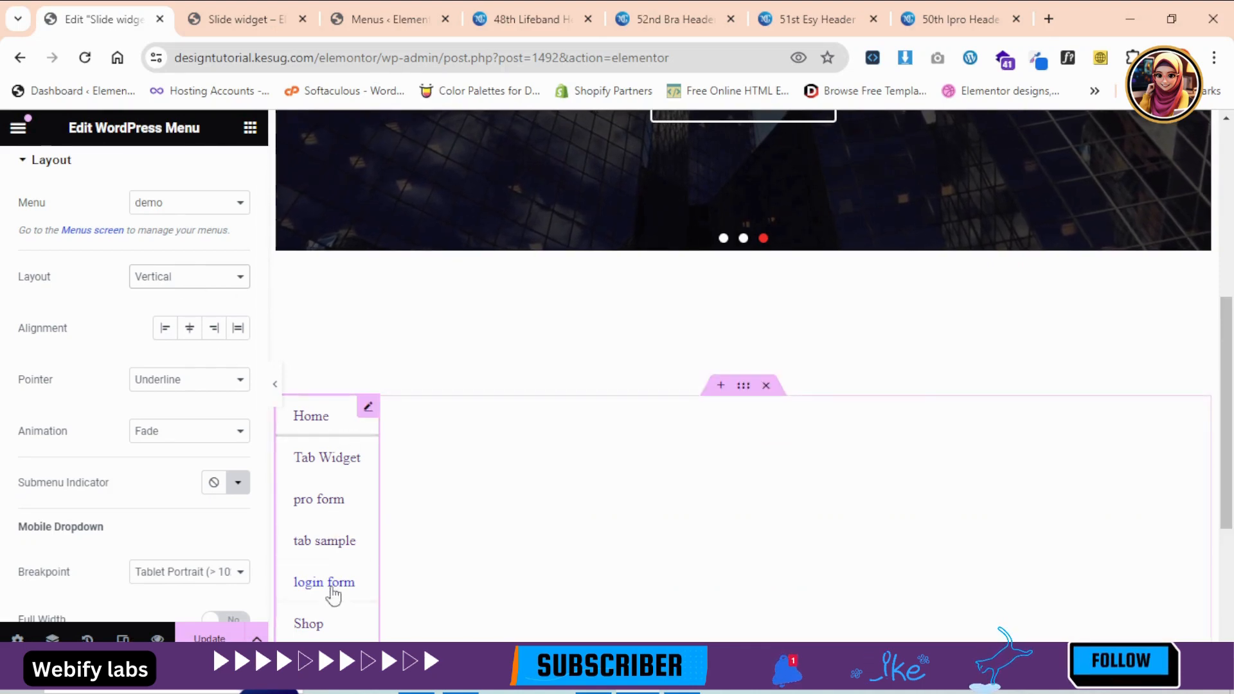
pyautogui.scroll(-1, 995, 507)
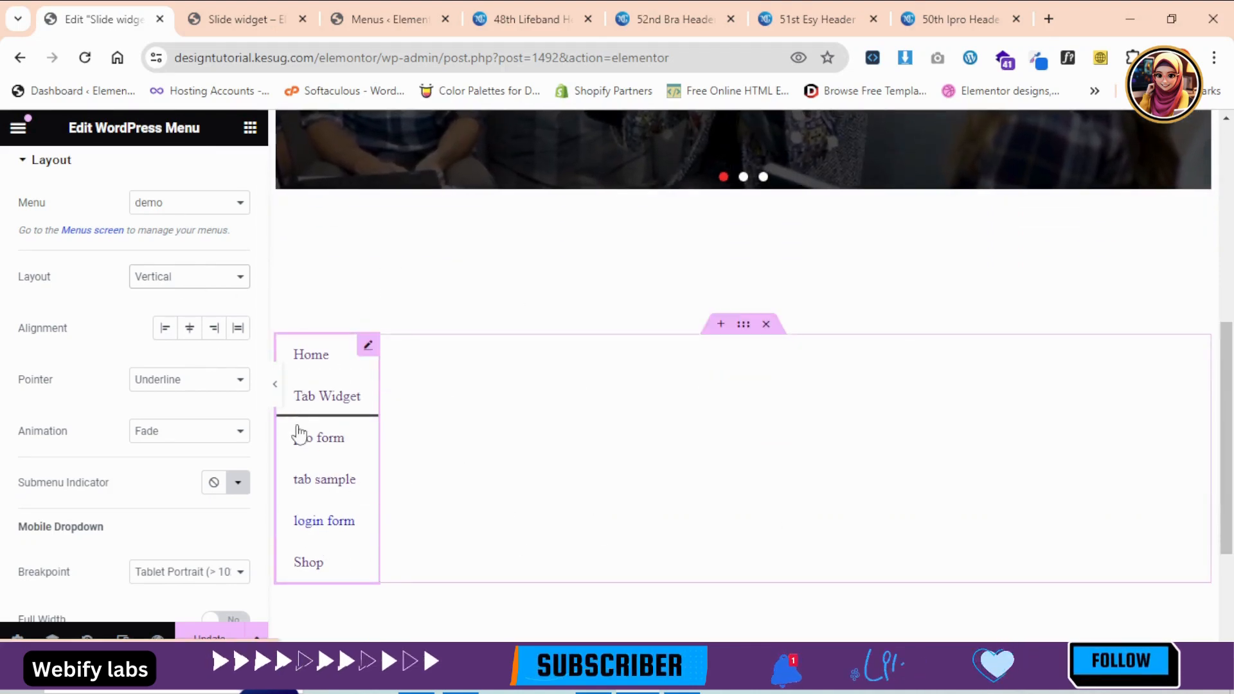
# Step: Set the menu widget's layout to Dropdown and try its hamburger toggle on the page
pyautogui.click(193, 279)
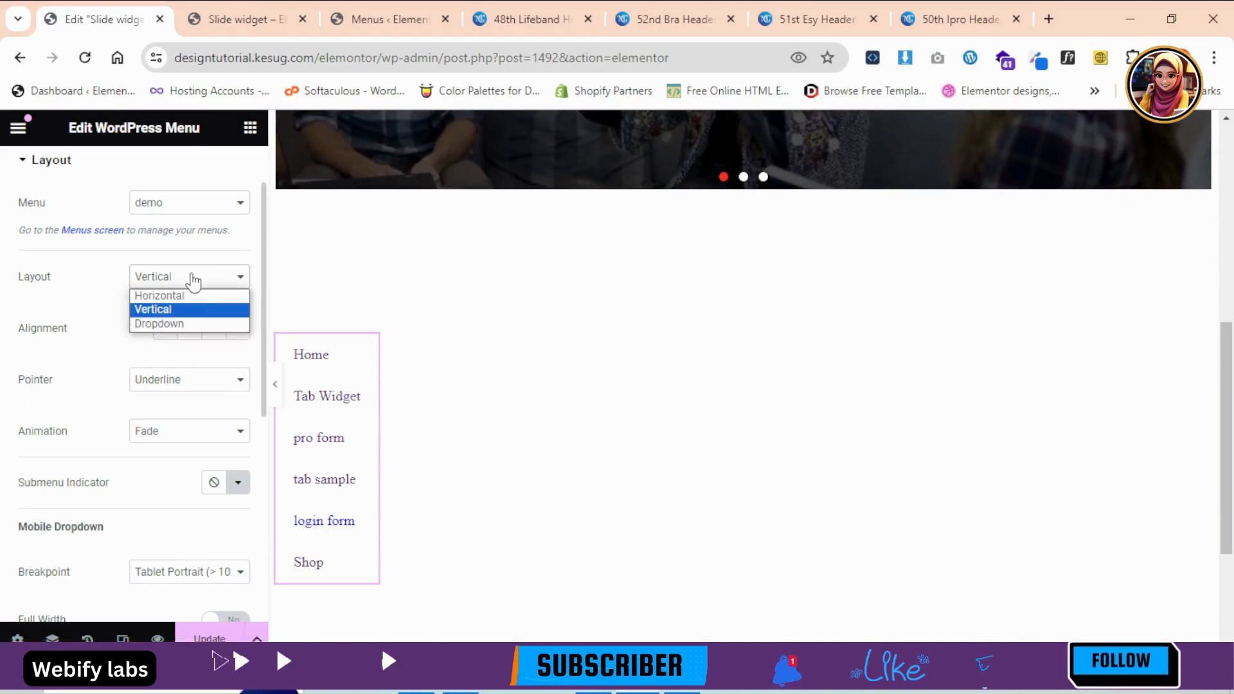
pyautogui.click(186, 324)
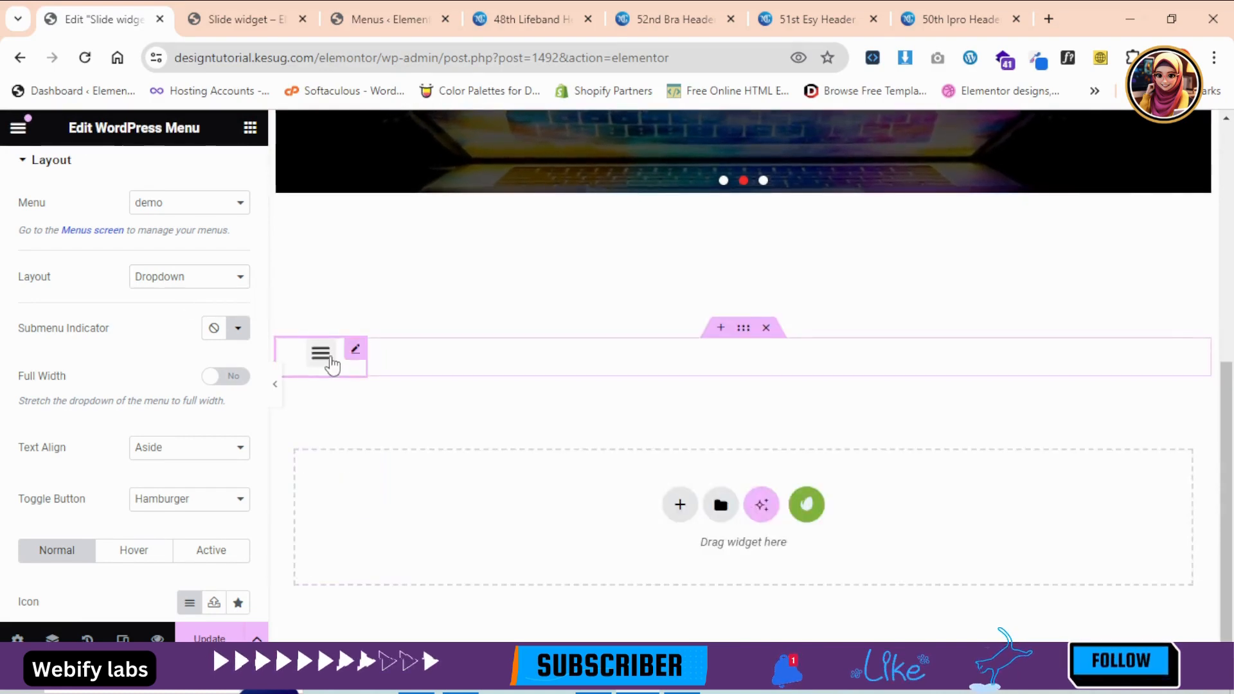
pyautogui.click(327, 359)
pyautogui.click(321, 353)
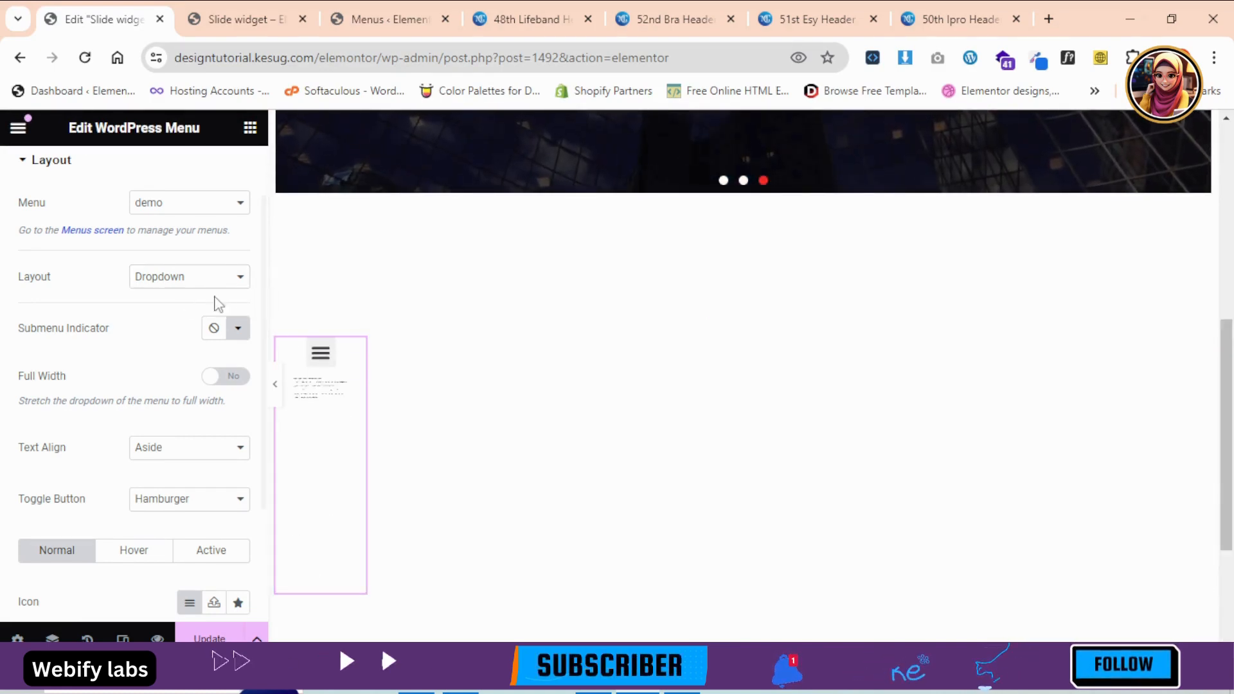
# Step: Compare the Horizontal layout with the Dropdown layout on the menu widget
pyautogui.click(189, 276)
pyautogui.click(209, 296)
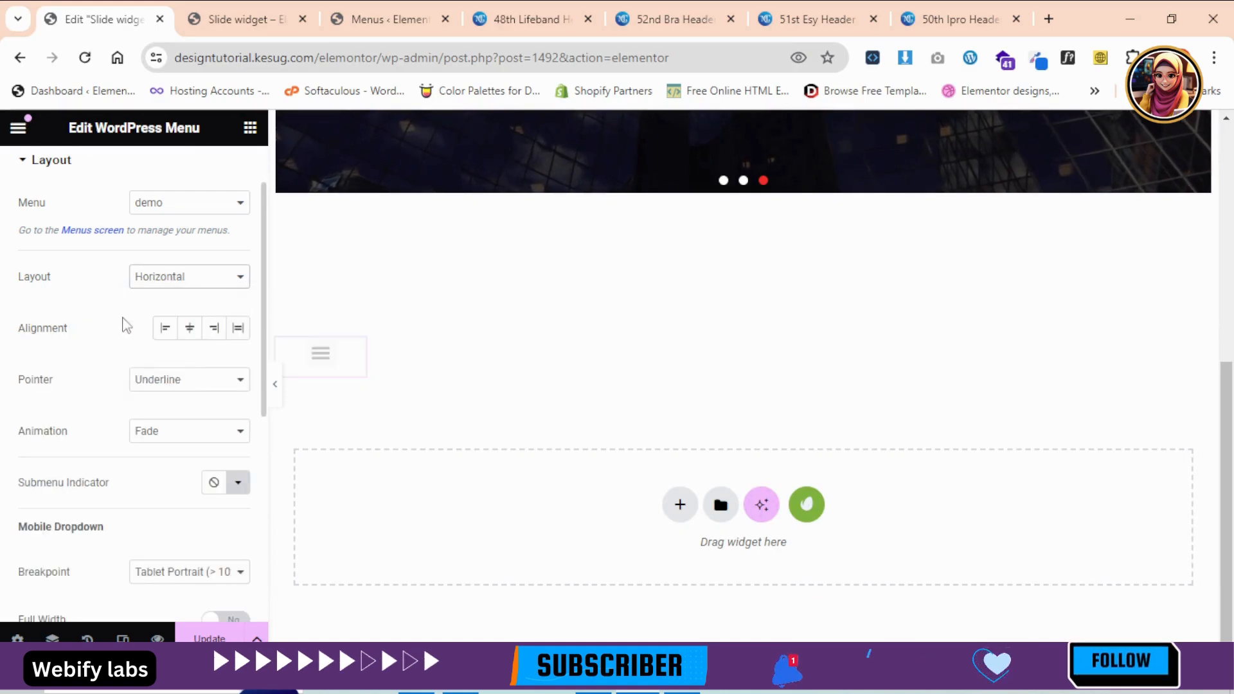
pyautogui.click(192, 278)
pyautogui.click(192, 278)
pyautogui.click(192, 278)
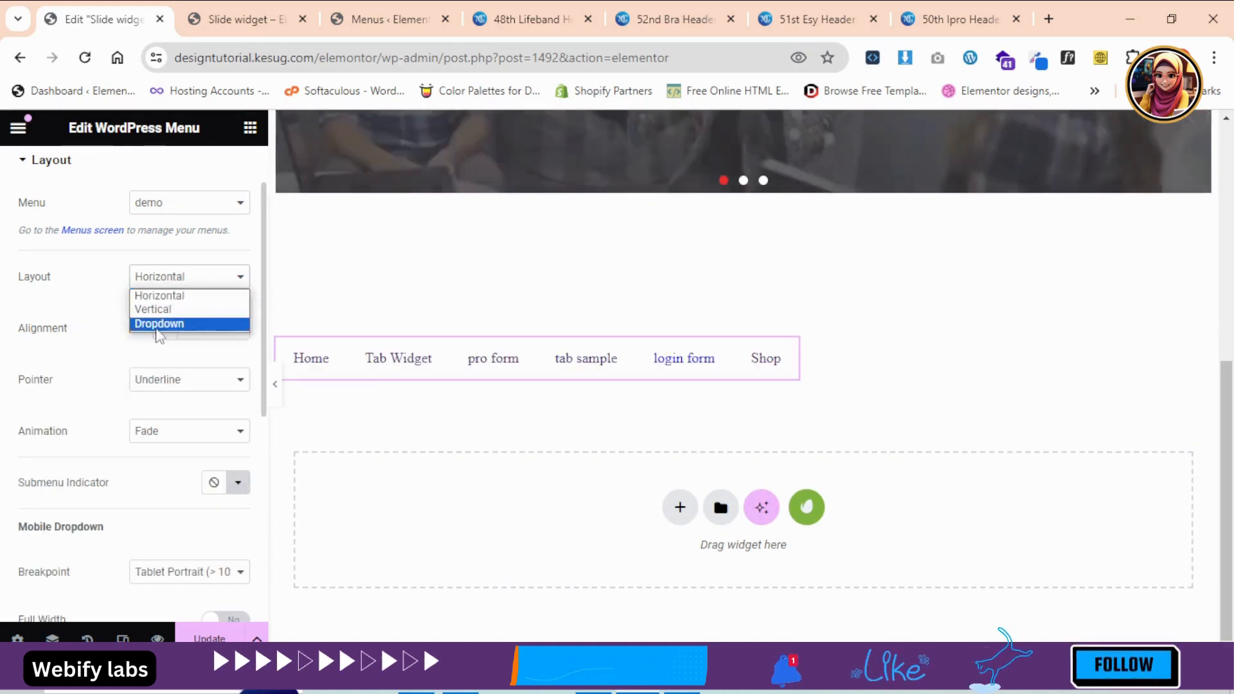
pyautogui.click(155, 325)
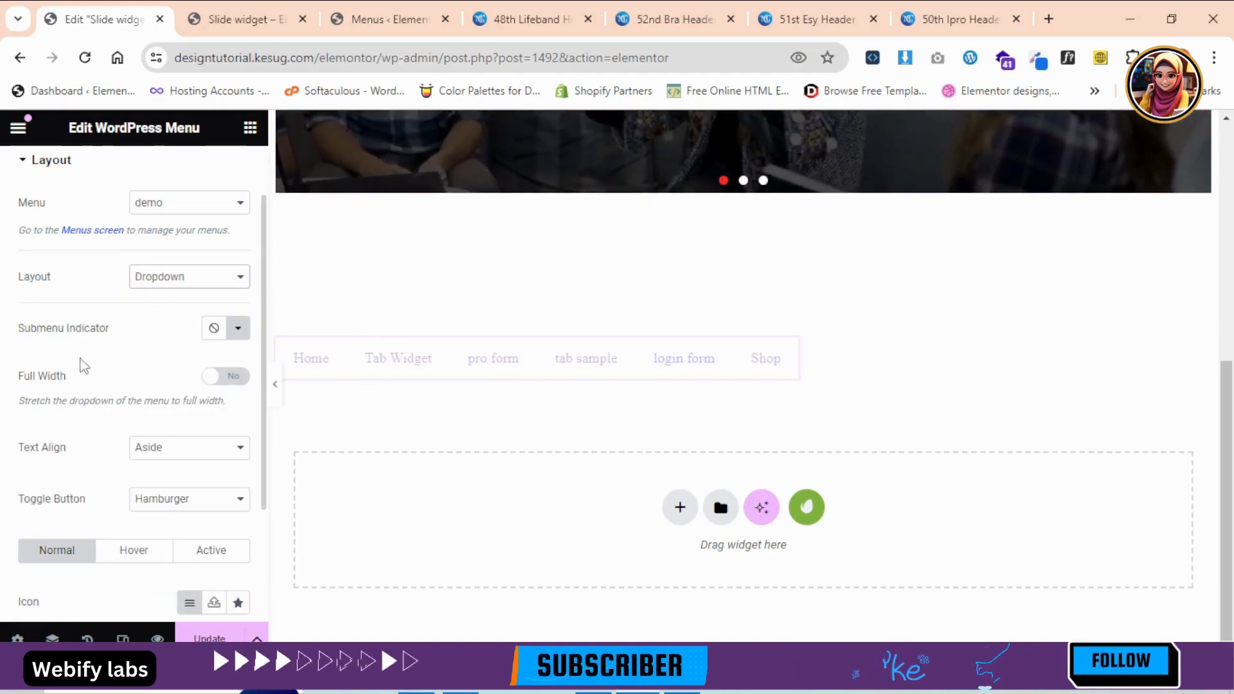
# Step: Try the Vertical layout once more, settle on Horizontal for the menu widget and set its alignment to center
pyautogui.click(186, 277)
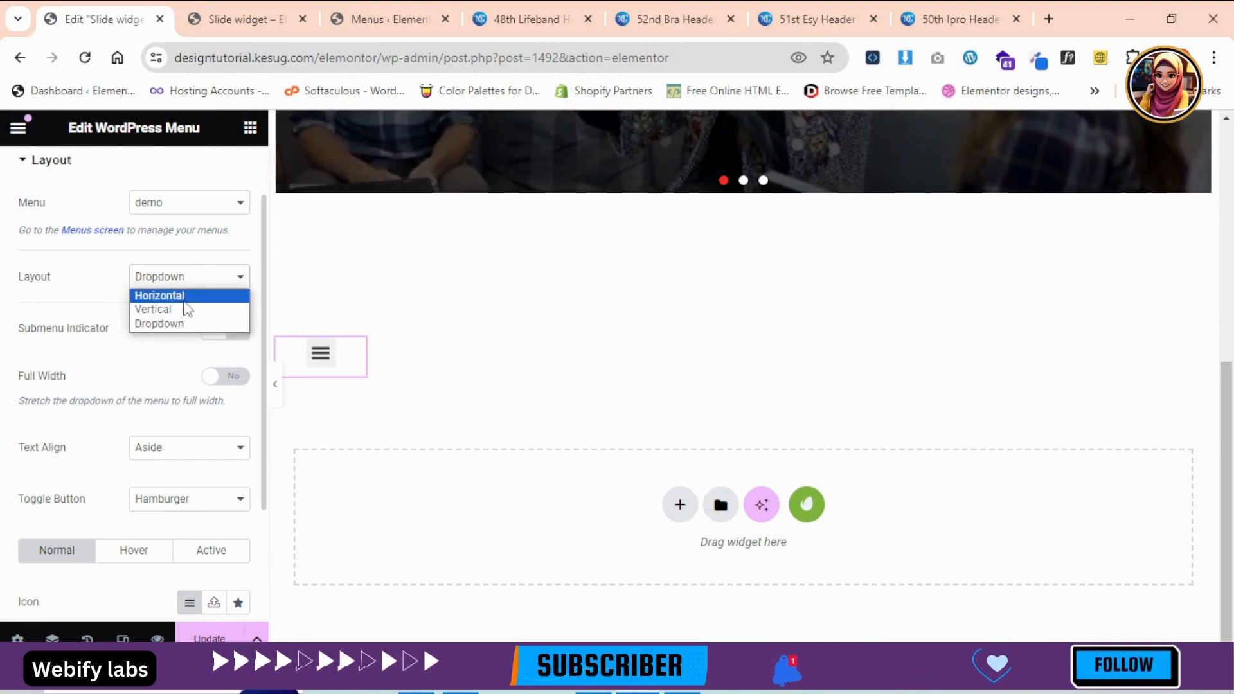
pyautogui.click(181, 298)
pyautogui.click(182, 283)
pyautogui.click(179, 310)
pyautogui.click(182, 283)
pyautogui.click(189, 296)
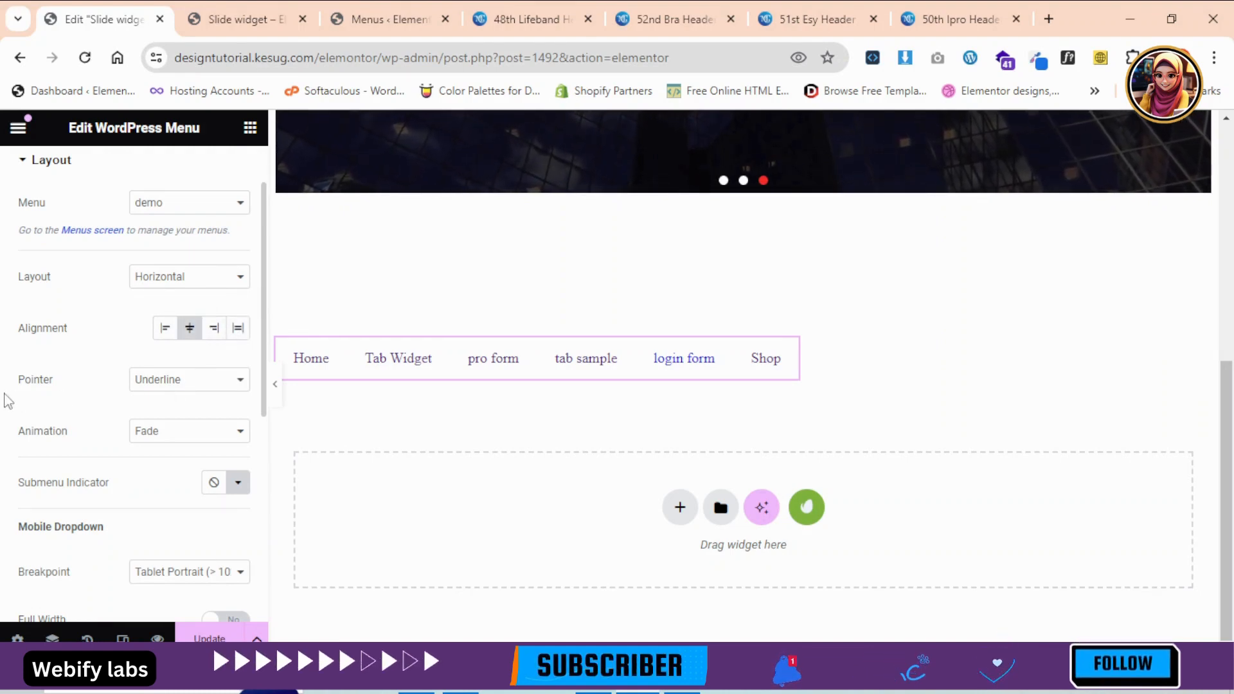
# Step: Try the Overline and Framed pointer styles on the horizontal menu widget and preview them on the menu items
pyautogui.moveTo(3, 394); pyautogui.dragTo(69, 394)
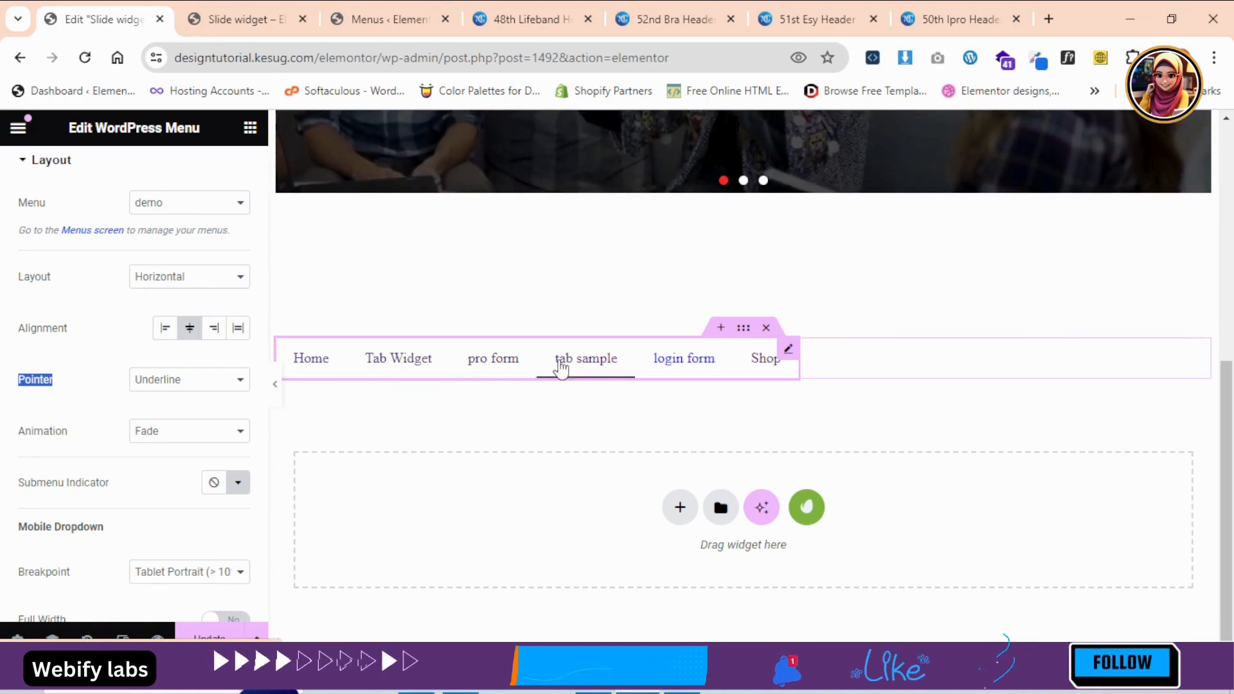
pyautogui.click(160, 380)
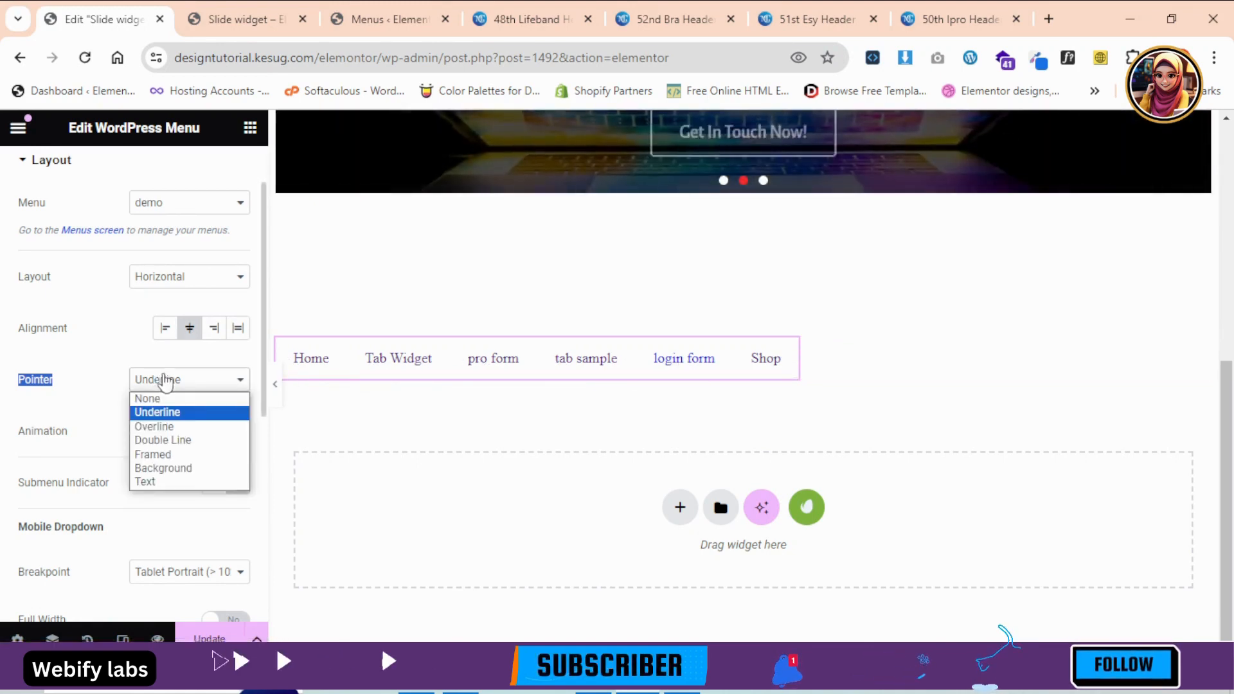
pyautogui.click(154, 427)
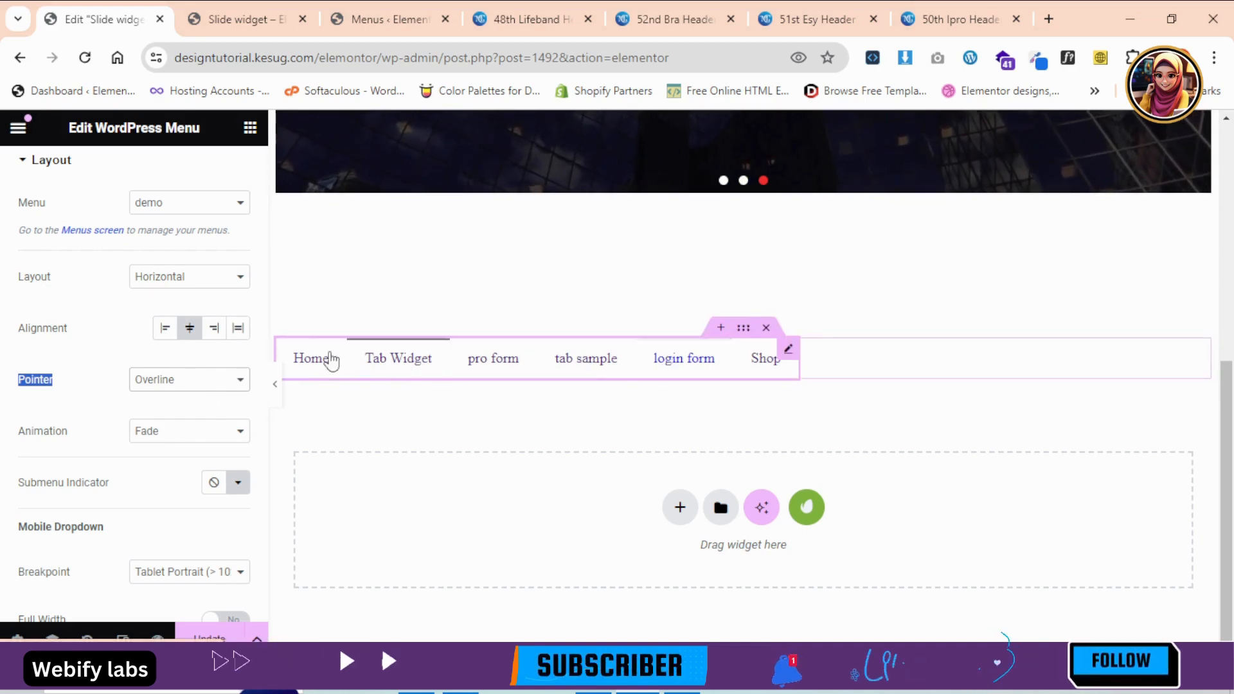
pyautogui.click(205, 379)
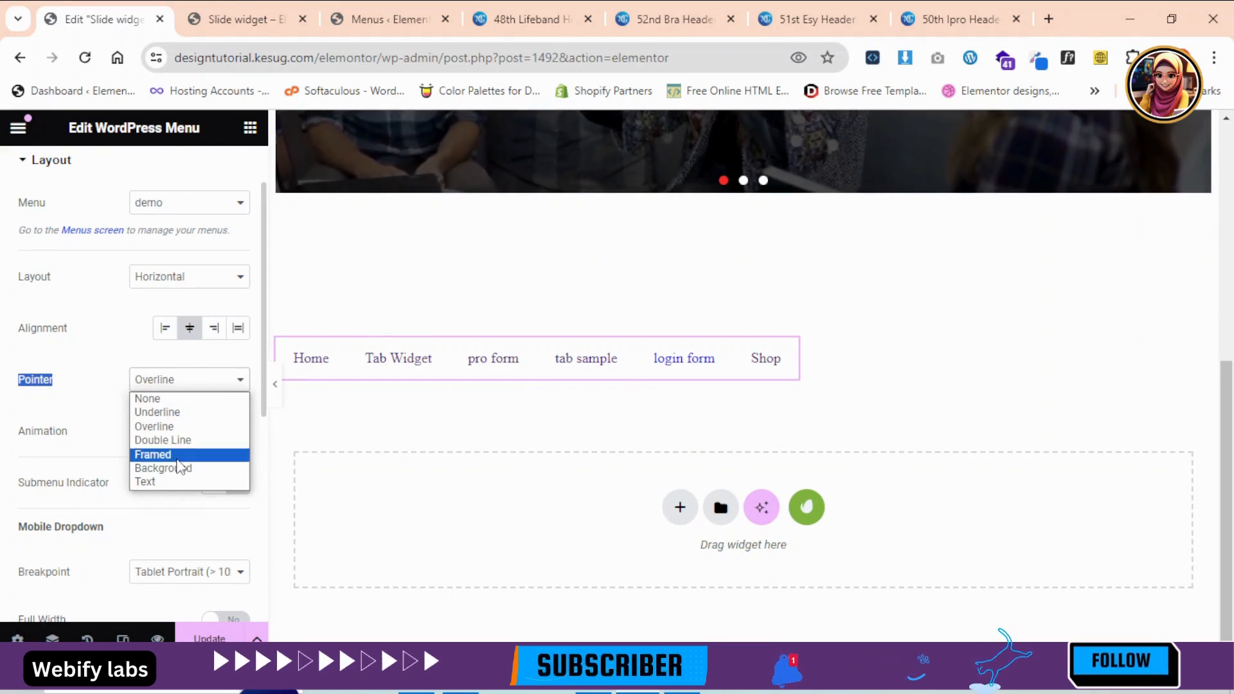
pyautogui.click(178, 459)
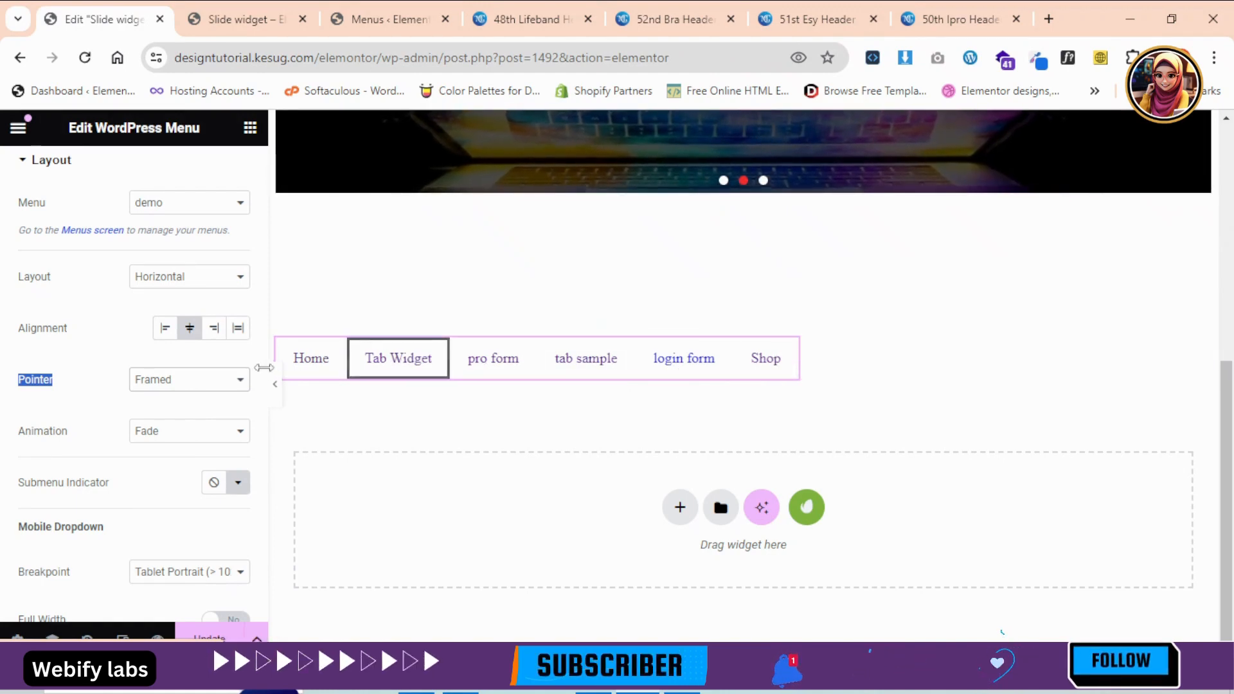
# Step: Set the menu widget's pointer style to Background and preview it on the menu items
pyautogui.click(179, 395)
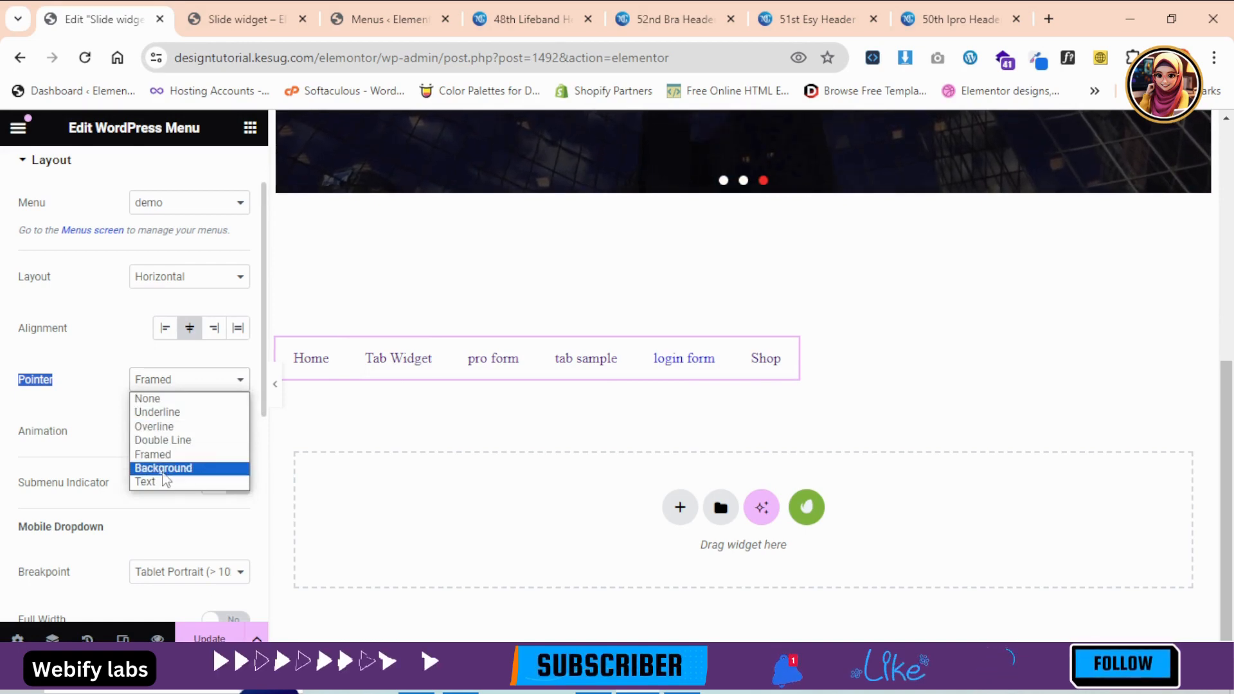
pyautogui.click(166, 470)
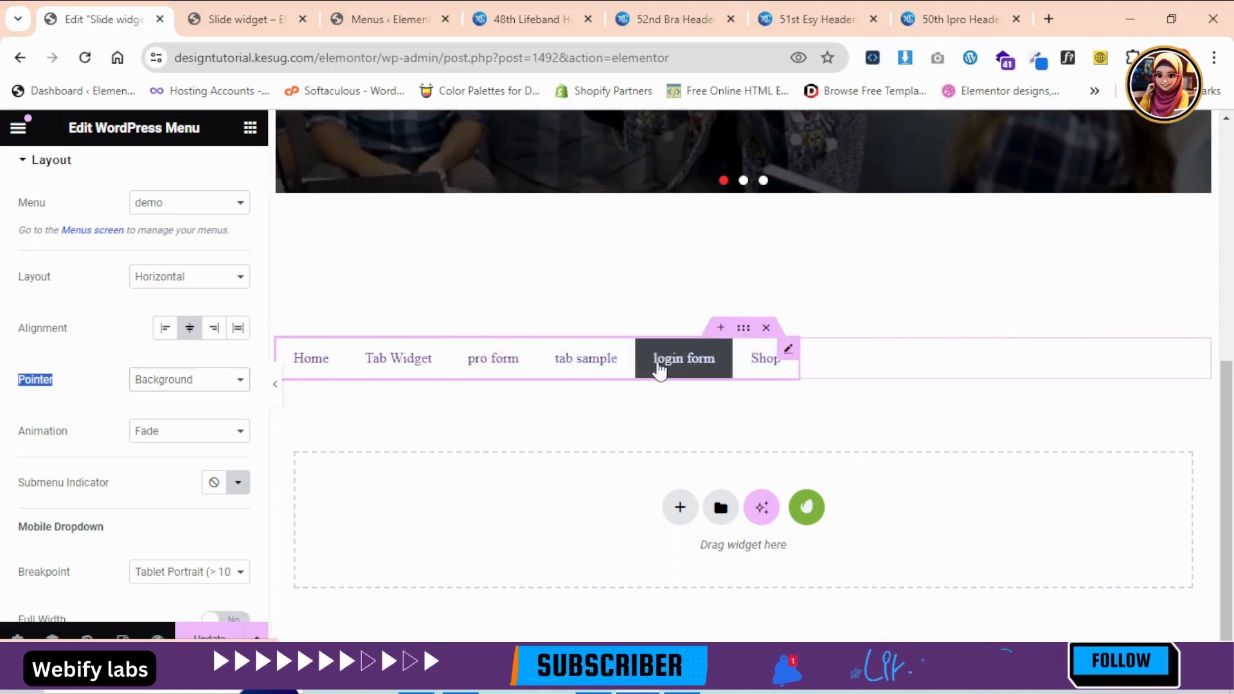
pyautogui.click(233, 380)
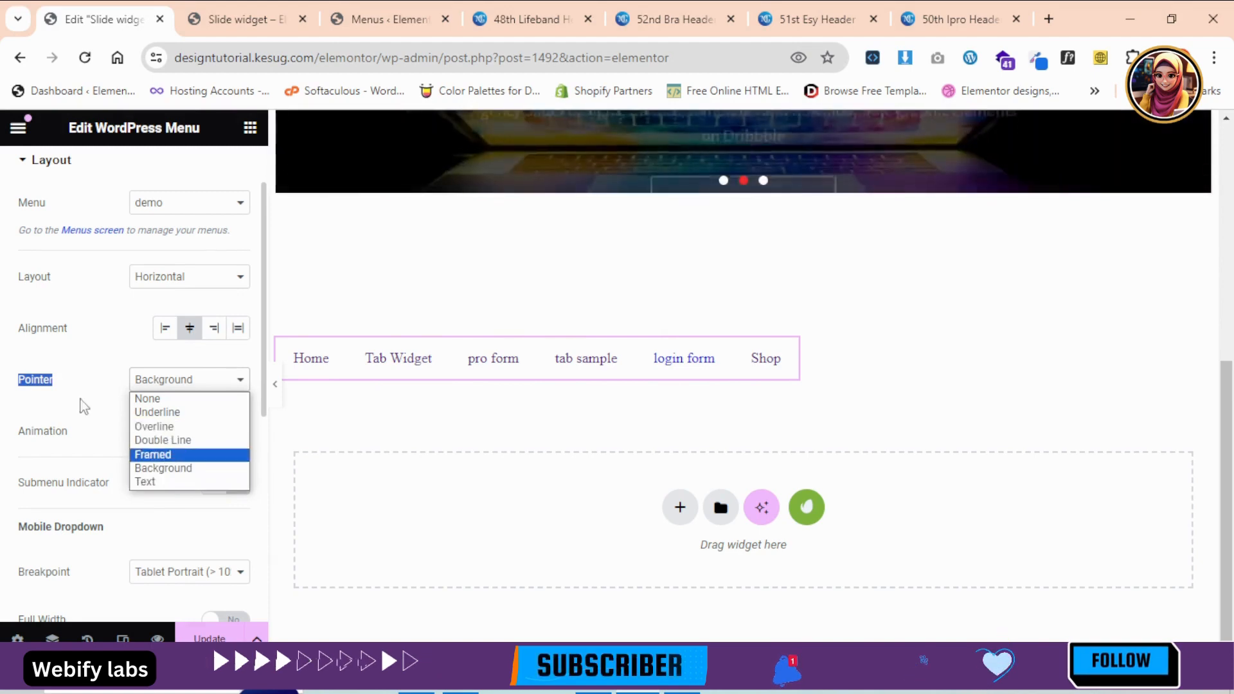
pyautogui.click(97, 425)
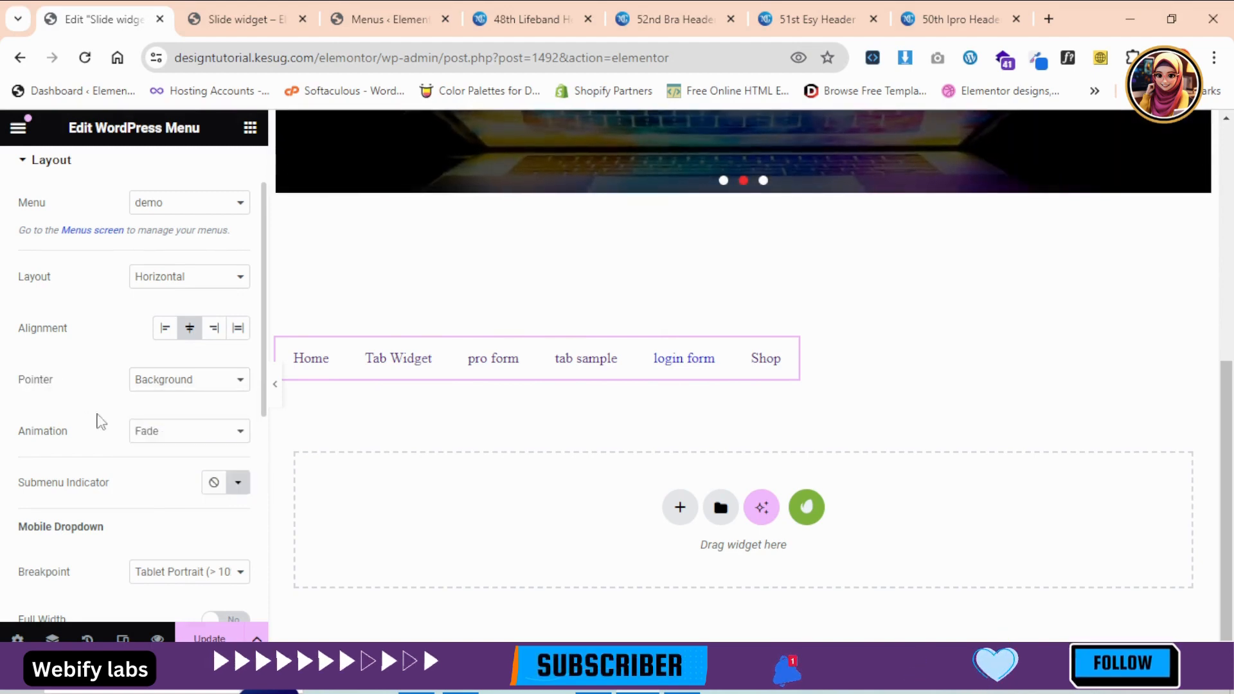
# Step: Try the Grow animation for the menu widget's pointer and preview it on the menu items
pyautogui.click(214, 432)
pyautogui.click(185, 462)
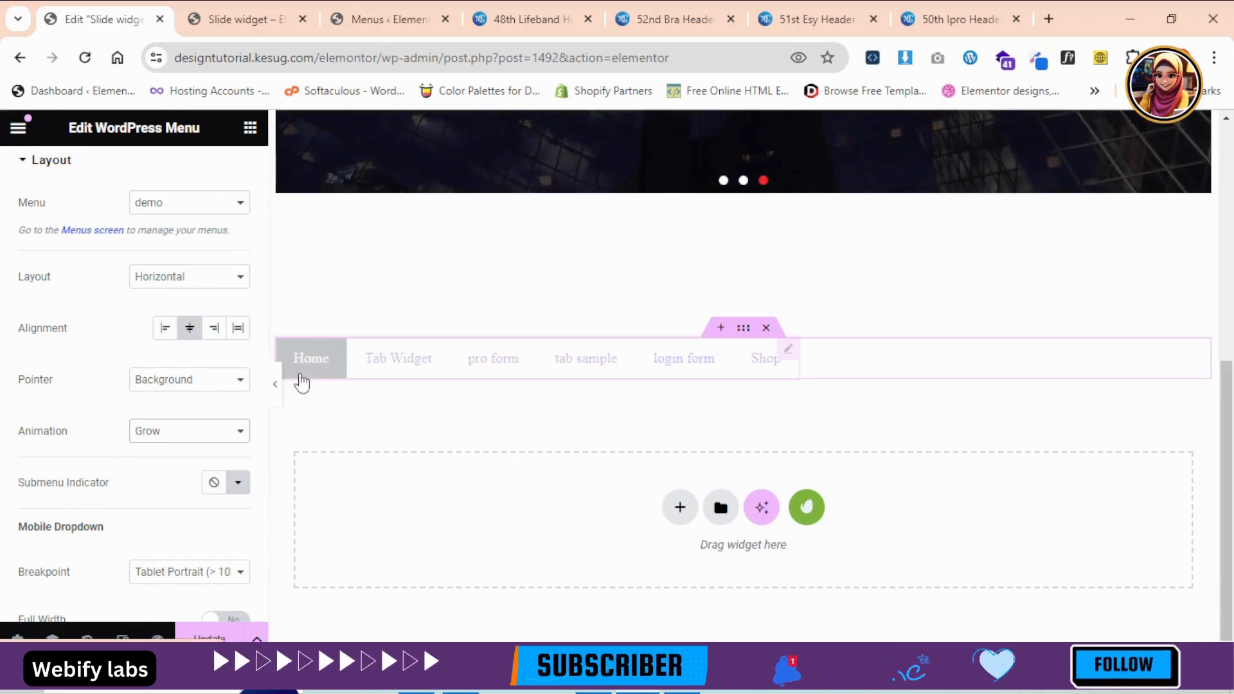
pyautogui.click(181, 441)
pyautogui.click(182, 443)
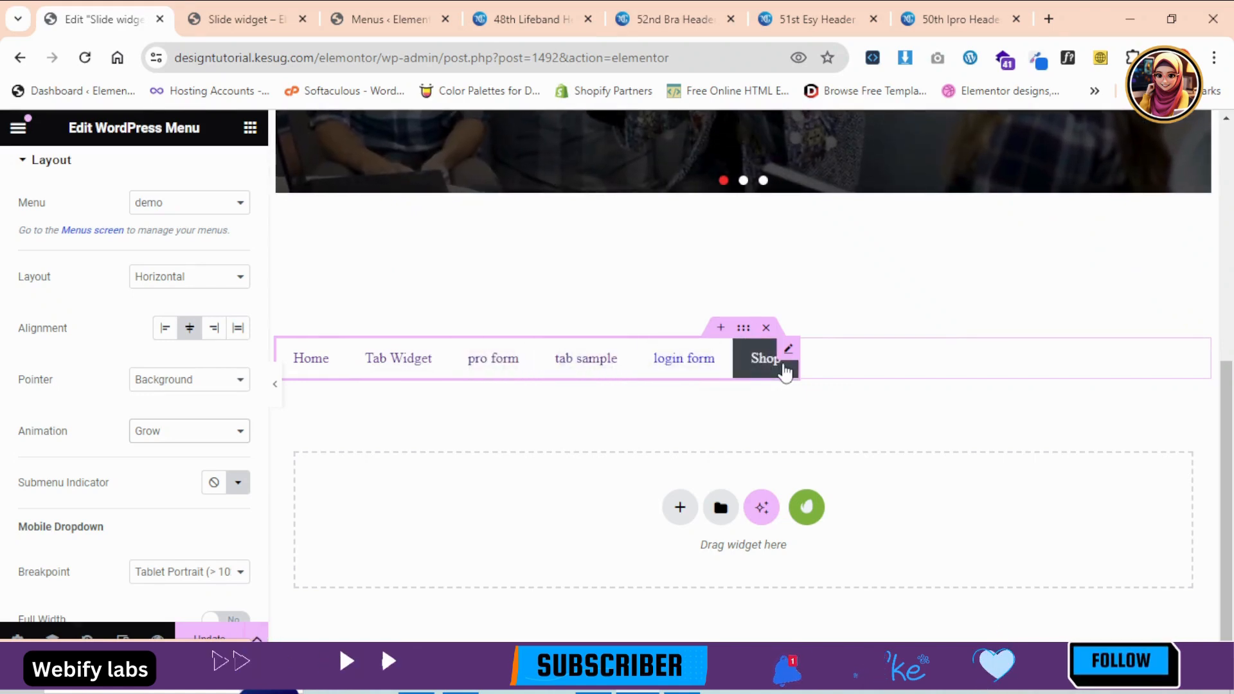
# Step: Set the pointer animation to Sweep Down and preview it on the menu items
pyautogui.click(212, 429)
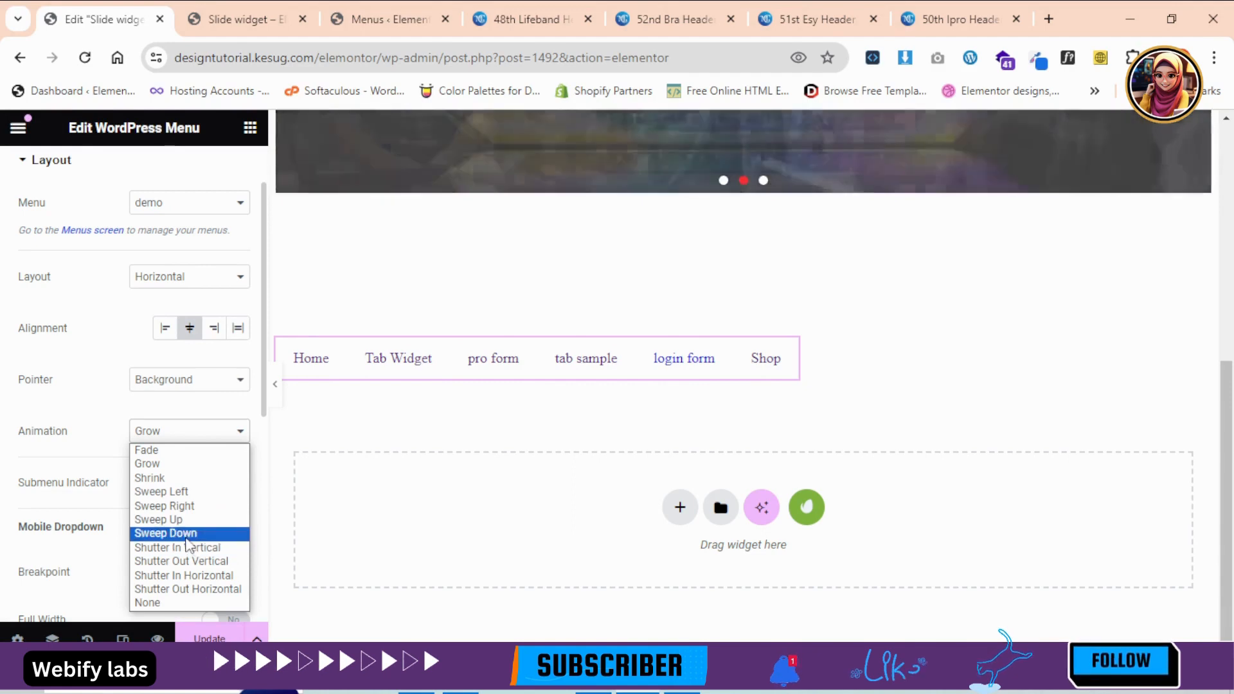
pyautogui.click(173, 533)
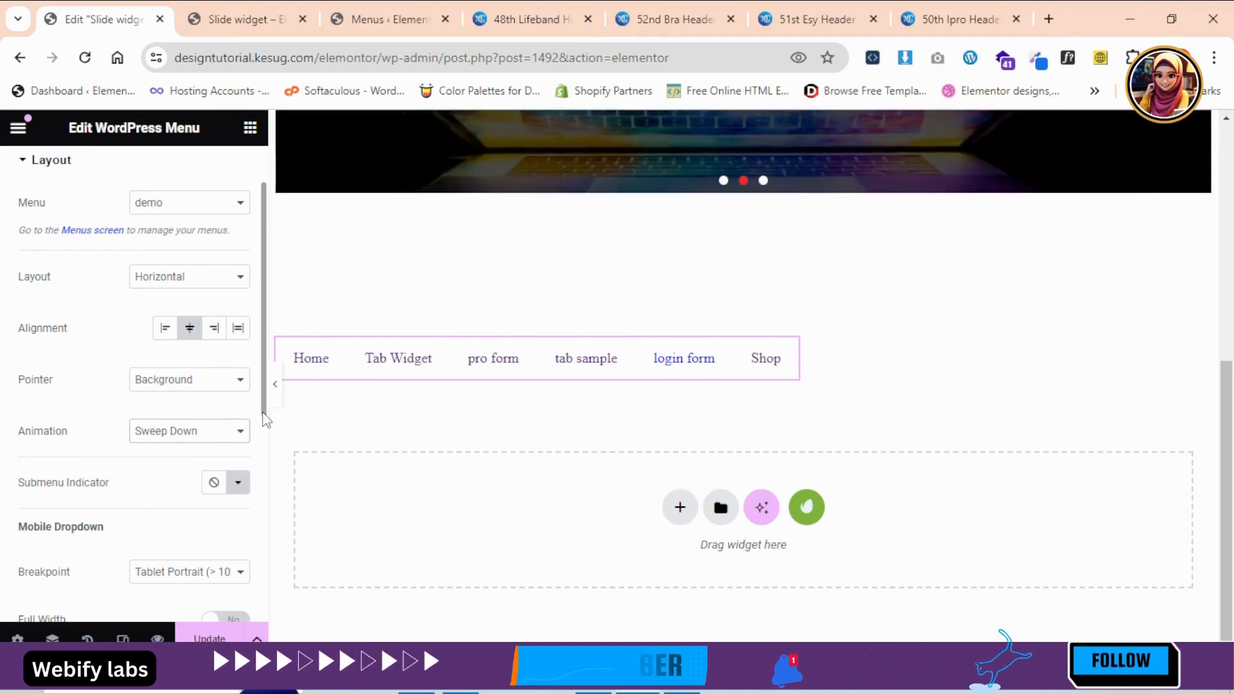
pyautogui.scroll(-2, 267, 421)
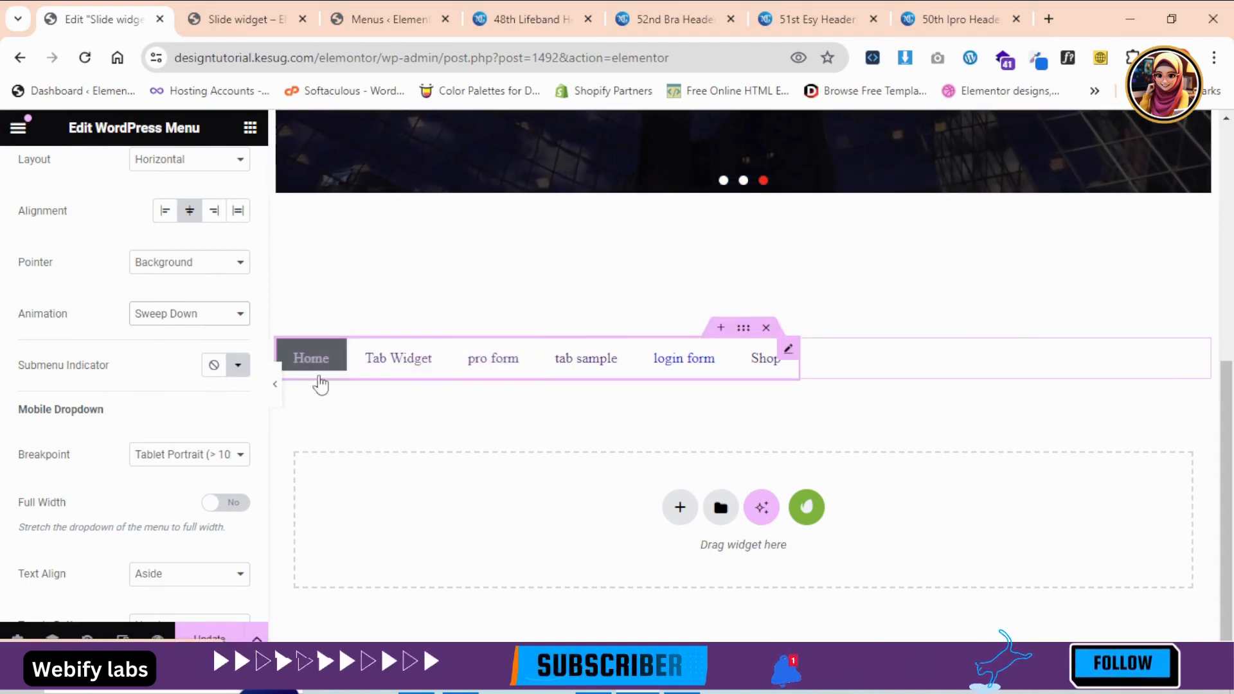
# Step: Look at the Services submenu in the 52nd Bra Header example page, then return to the Elementor editor
pyautogui.click(614, 5)
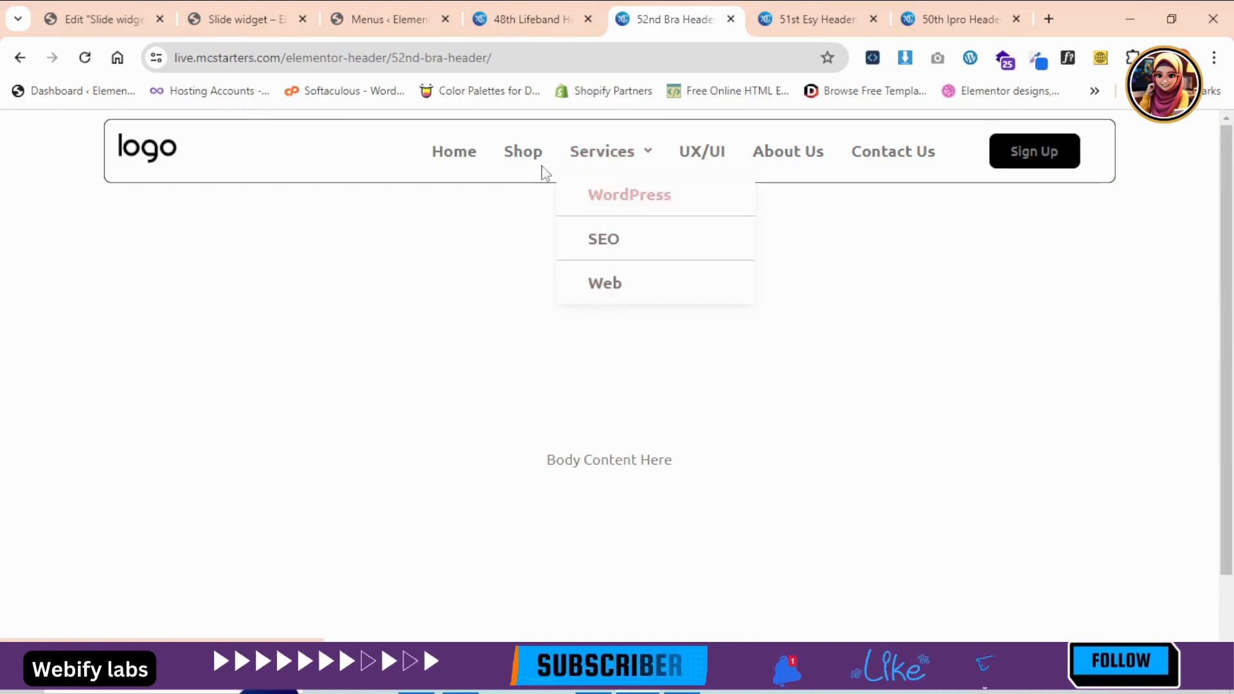
pyautogui.click(519, 17)
pyautogui.click(399, 7)
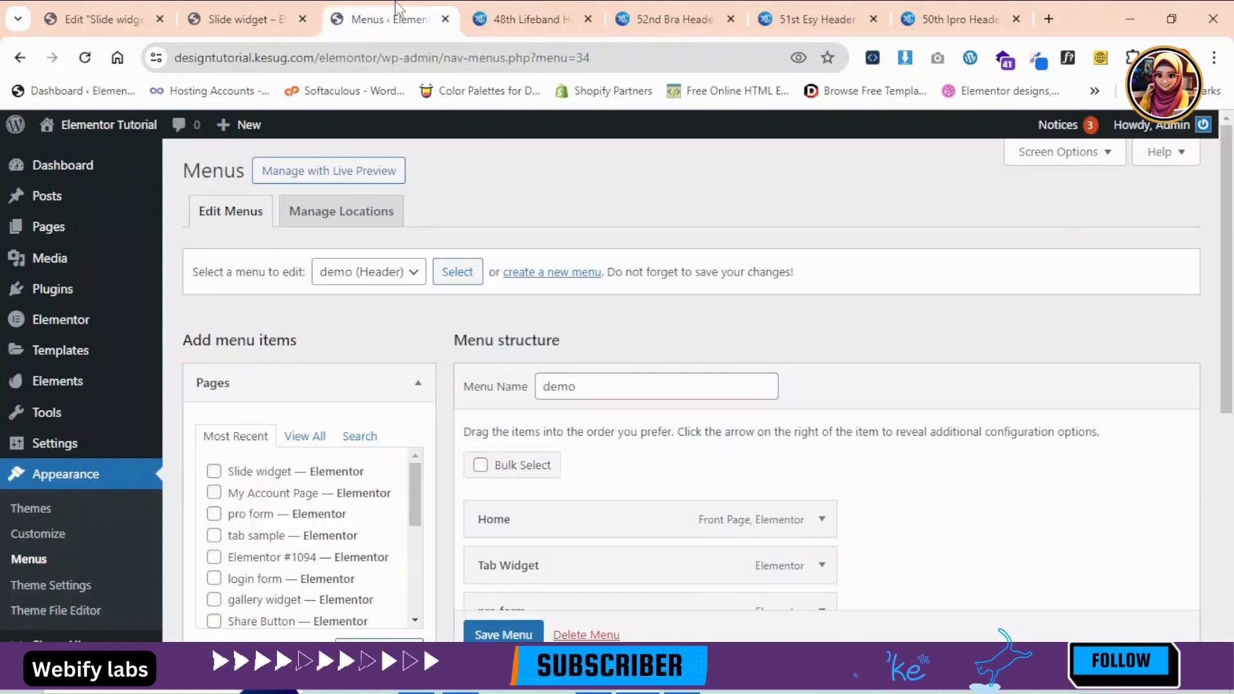
pyautogui.click(260, 14)
pyautogui.click(116, 16)
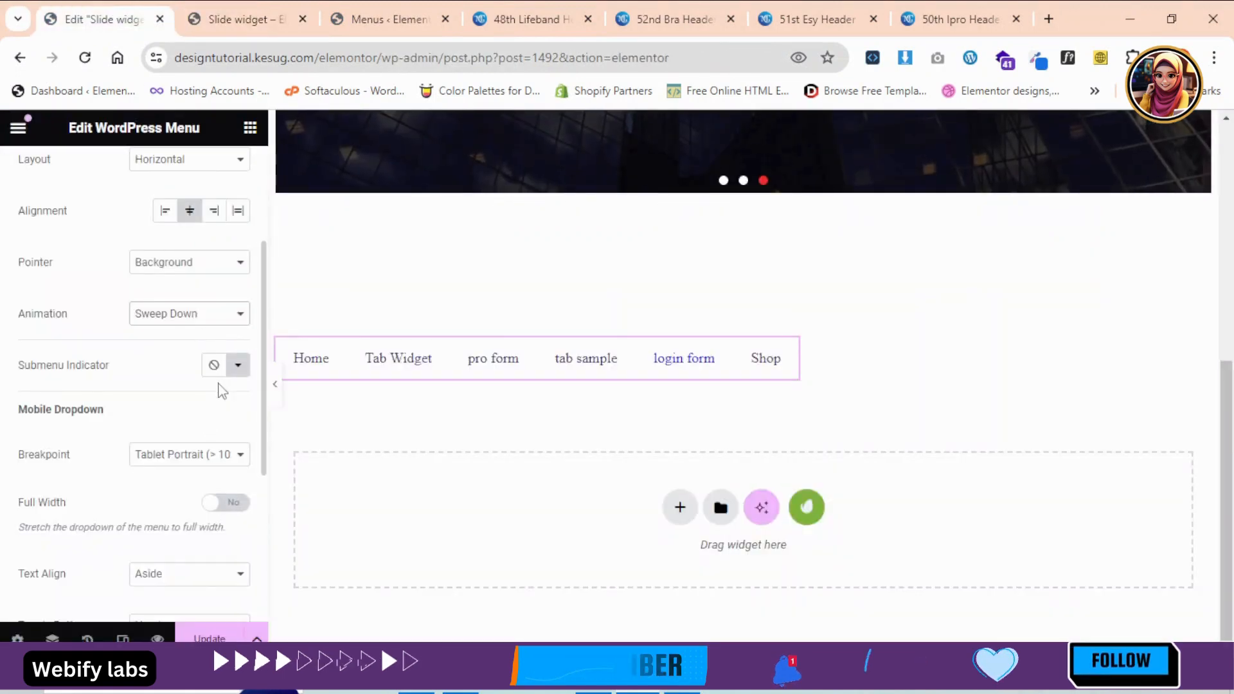
# Step: Browse the recommended icons and all icons available for the submenu indicator, and close the icon library without choosing one
pyautogui.click(239, 372)
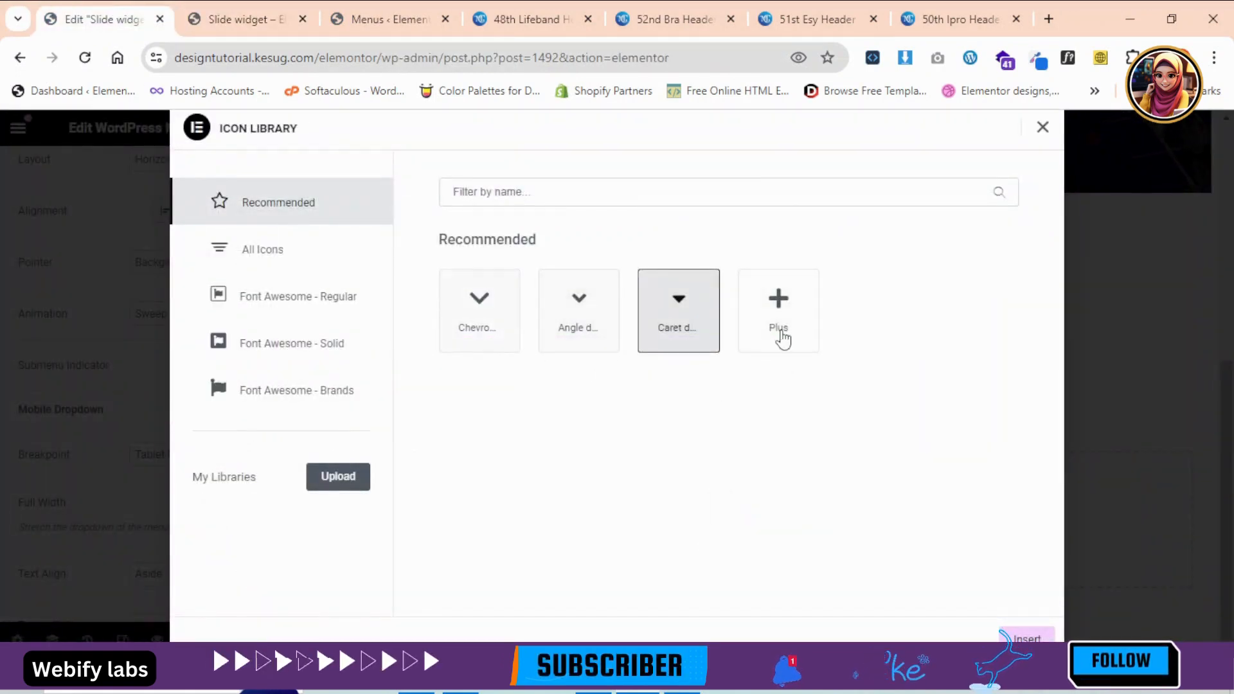
pyautogui.click(273, 256)
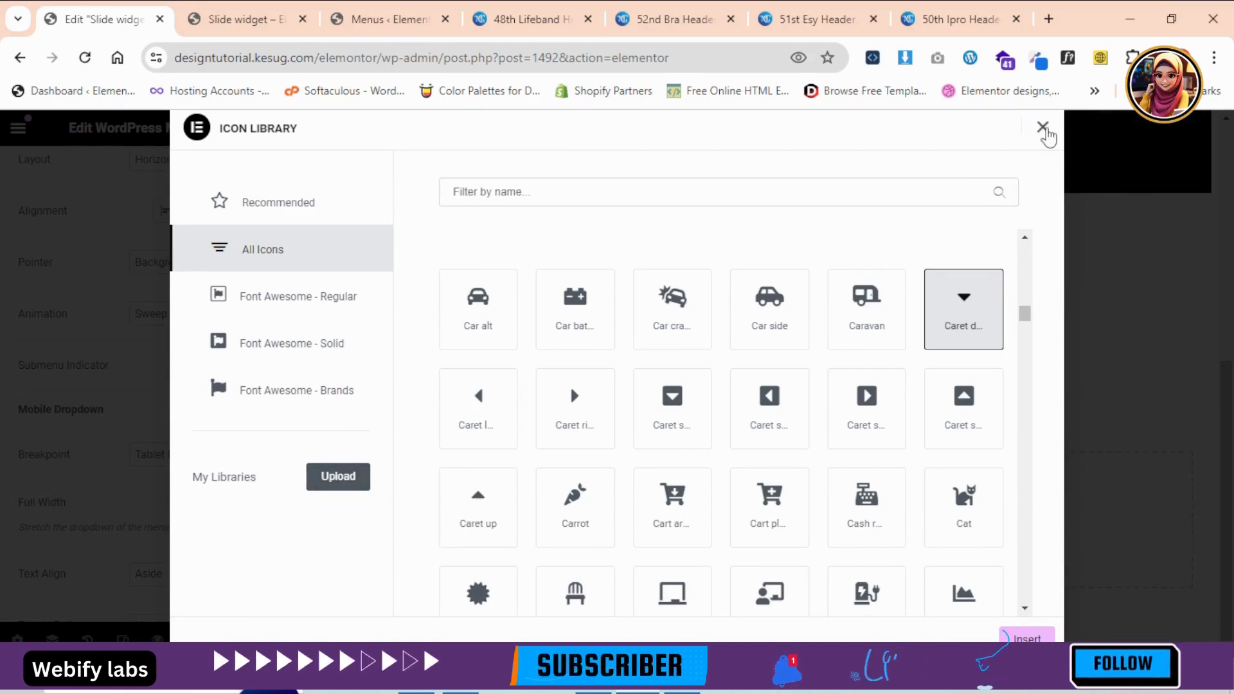
pyautogui.click(1045, 131)
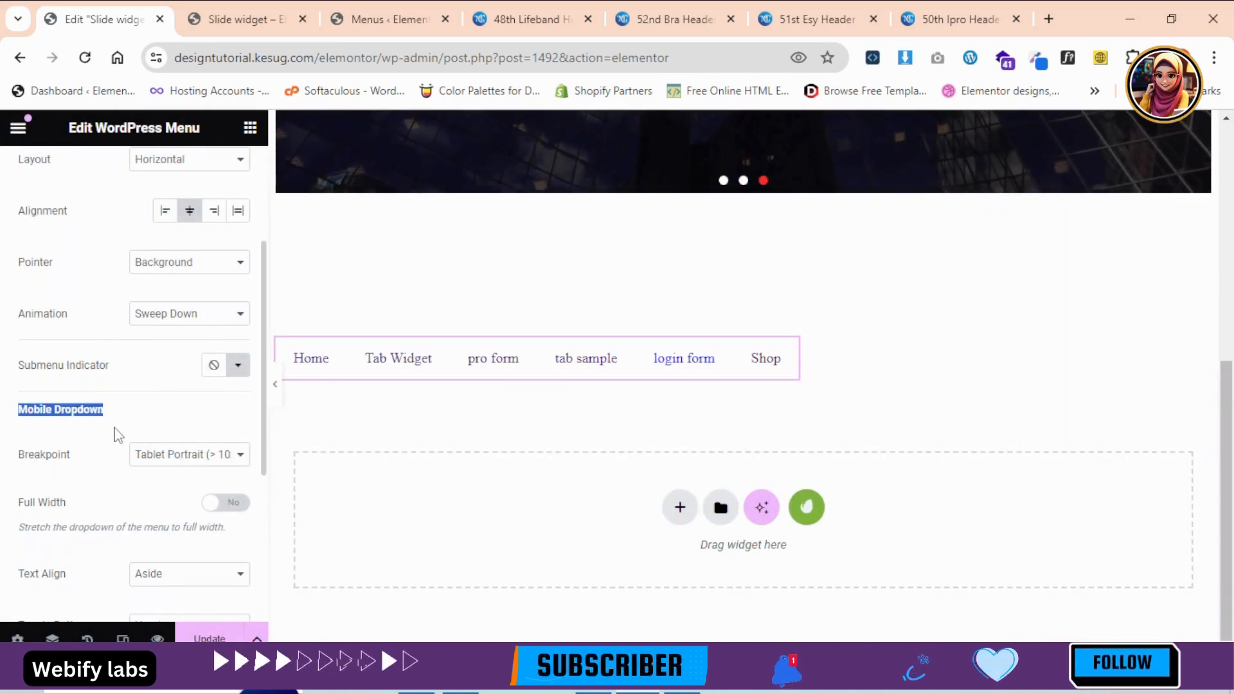
# Step: Show the page in the mobile preview and set the mobile dropdown's breakpoint to Mobile Portrait (> 767px)
pyautogui.click(203, 464)
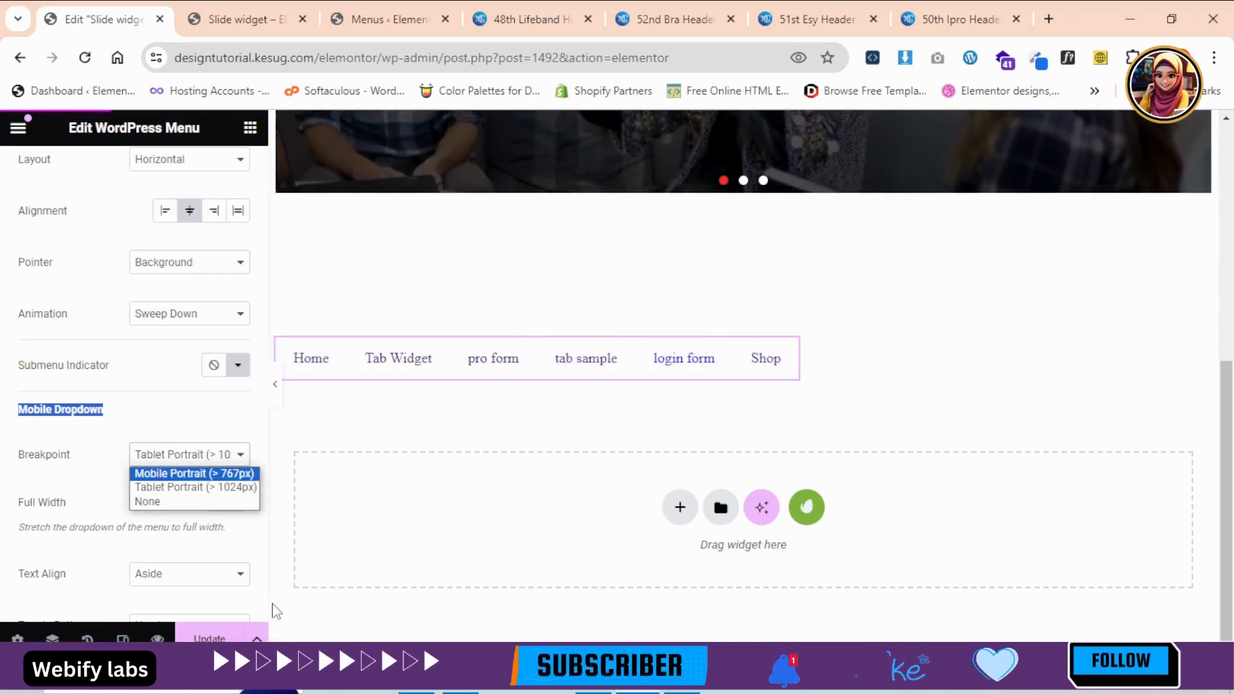
pyautogui.click(123, 638)
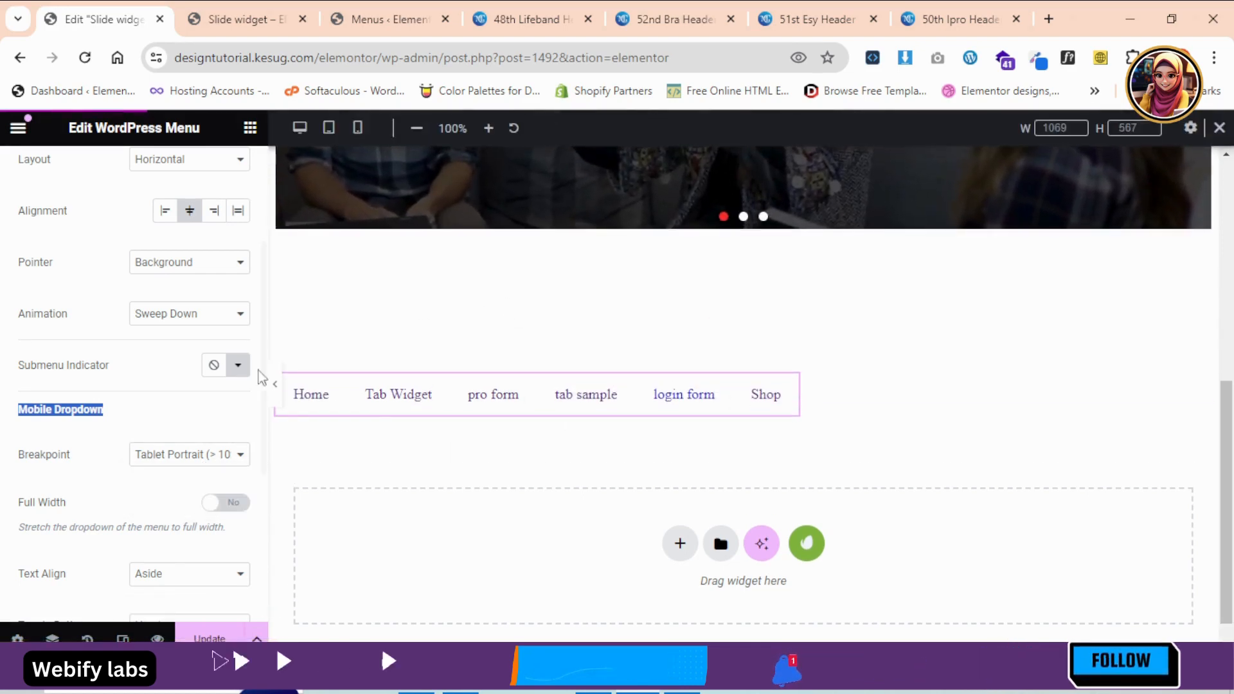
pyautogui.click(357, 131)
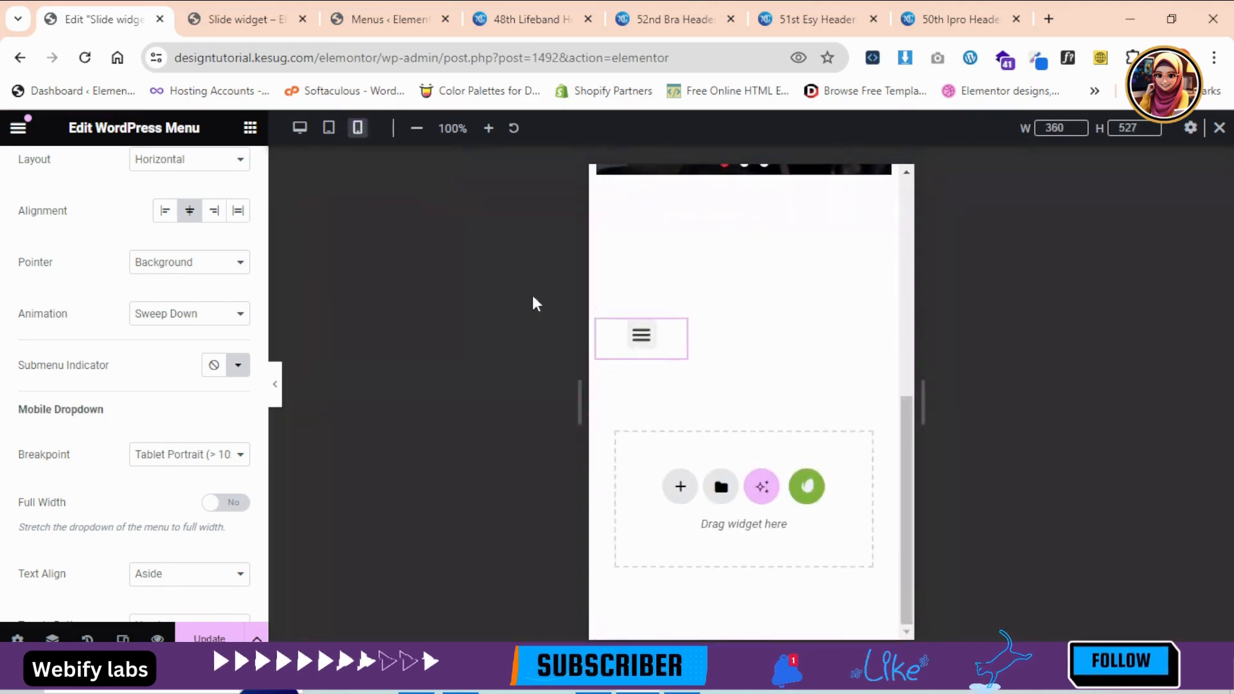
pyautogui.click(212, 454)
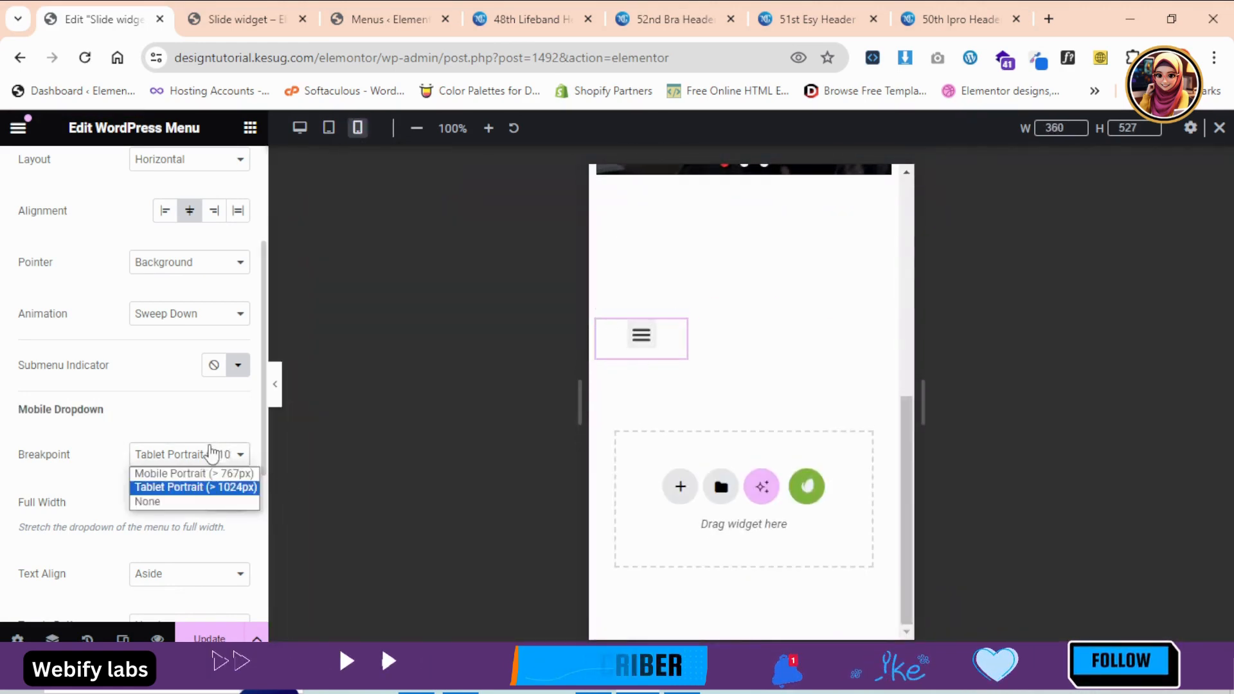
pyautogui.click(194, 466)
pyautogui.click(196, 468)
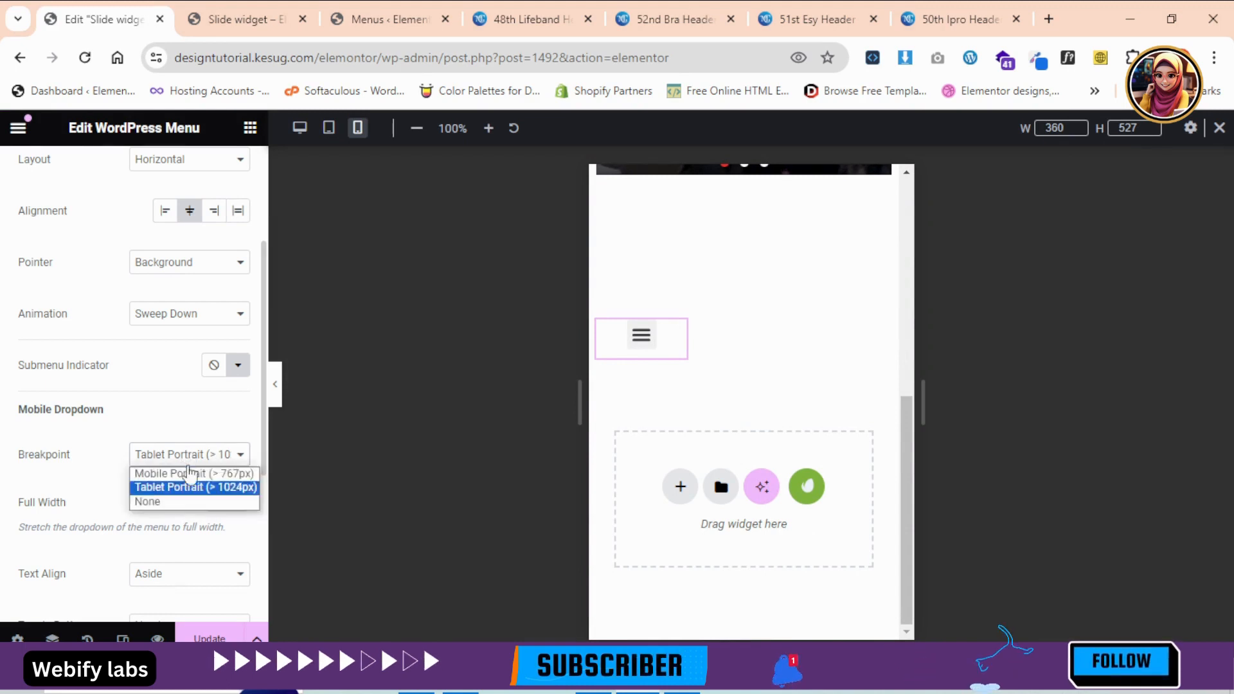
pyautogui.click(190, 472)
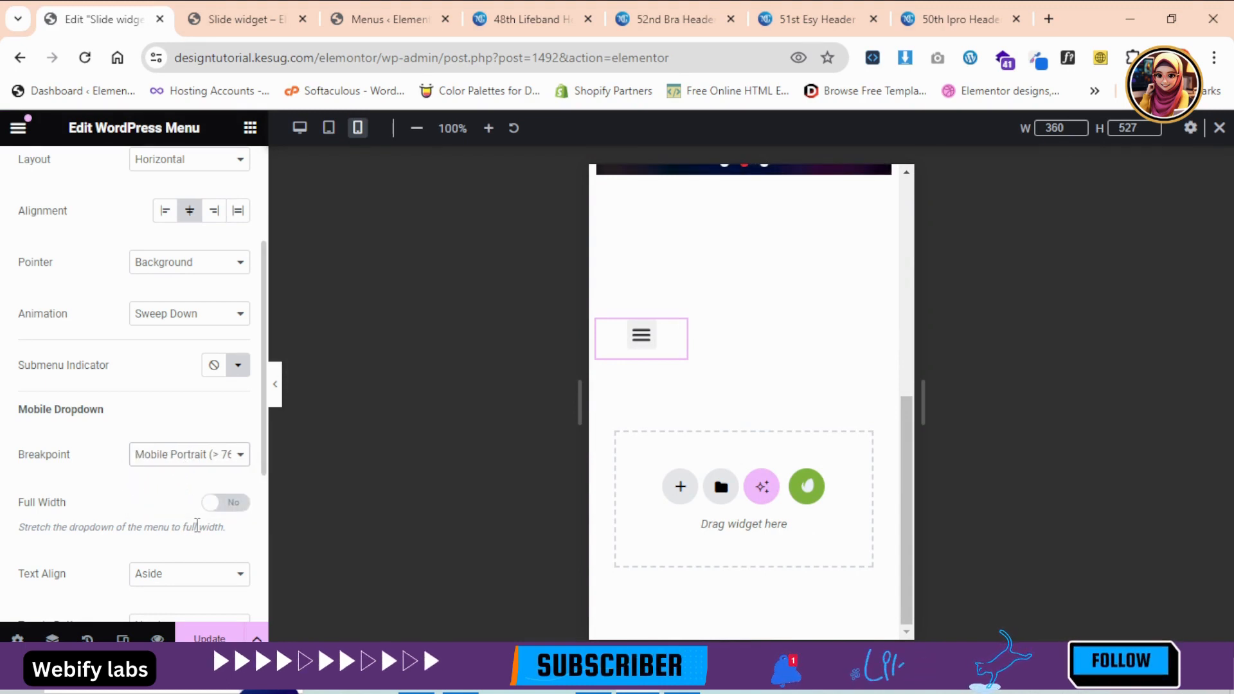
# Step: Turn on full width for the mobile dropdown and expand the hamburger menu in the preview
pyautogui.click(232, 505)
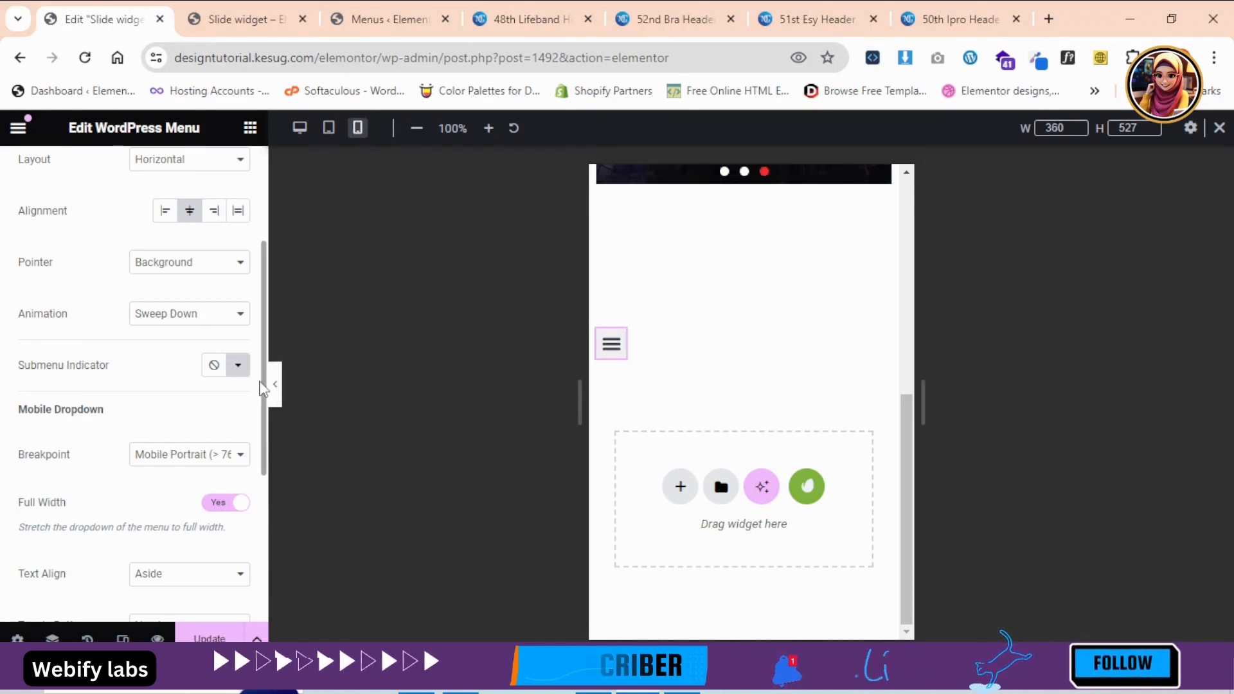
pyautogui.scroll(-5, 262, 389)
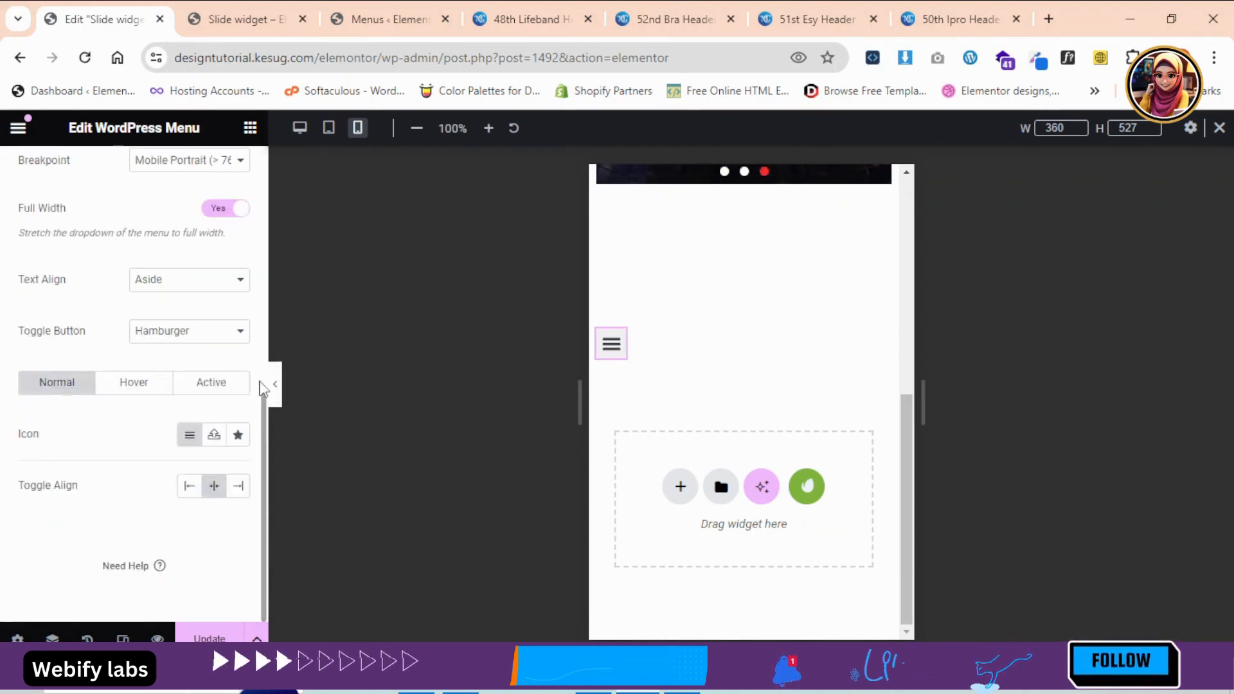
pyautogui.click(178, 285)
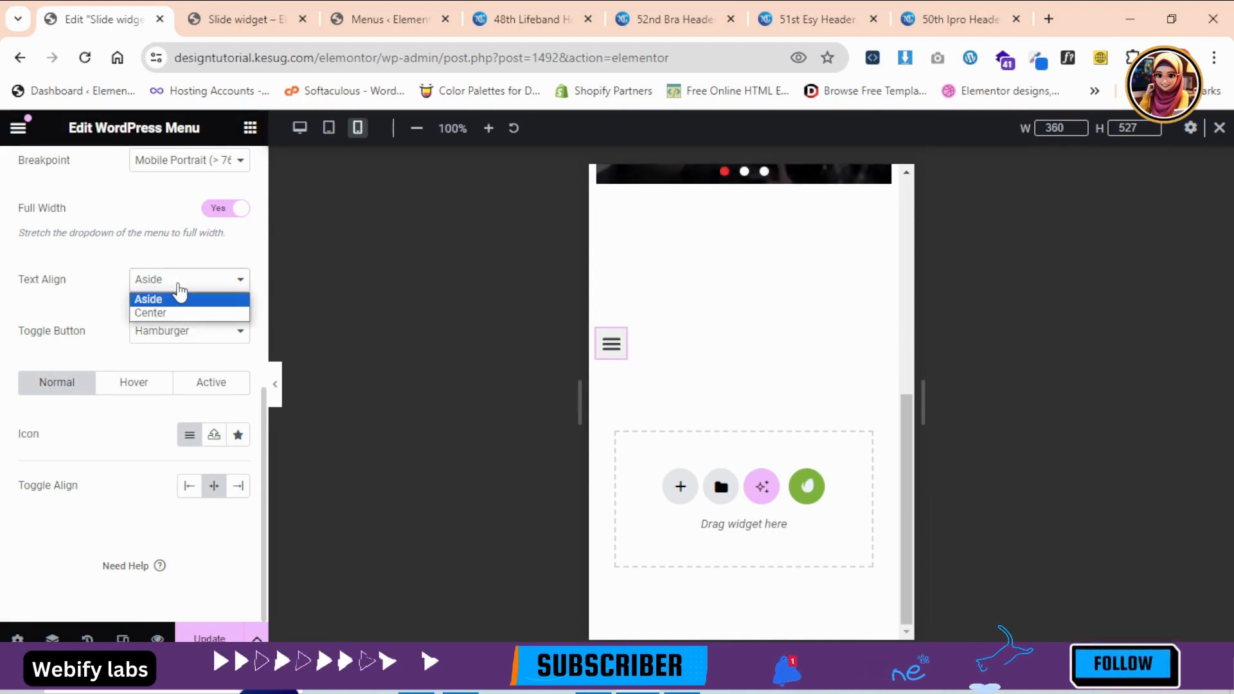
pyautogui.click(611, 364)
pyautogui.click(611, 360)
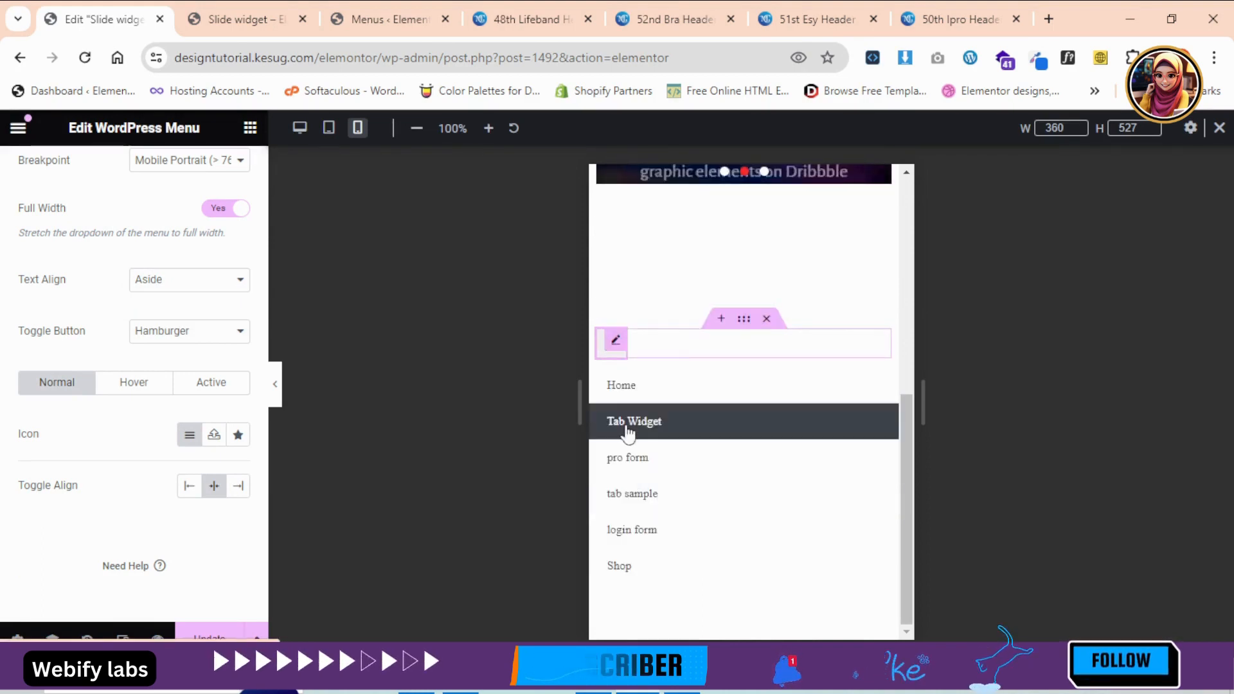
# Step: Try the Center text alignment for the mobile dropdown's items
pyautogui.click(203, 283)
pyautogui.click(207, 299)
pyautogui.click(202, 283)
pyautogui.click(193, 312)
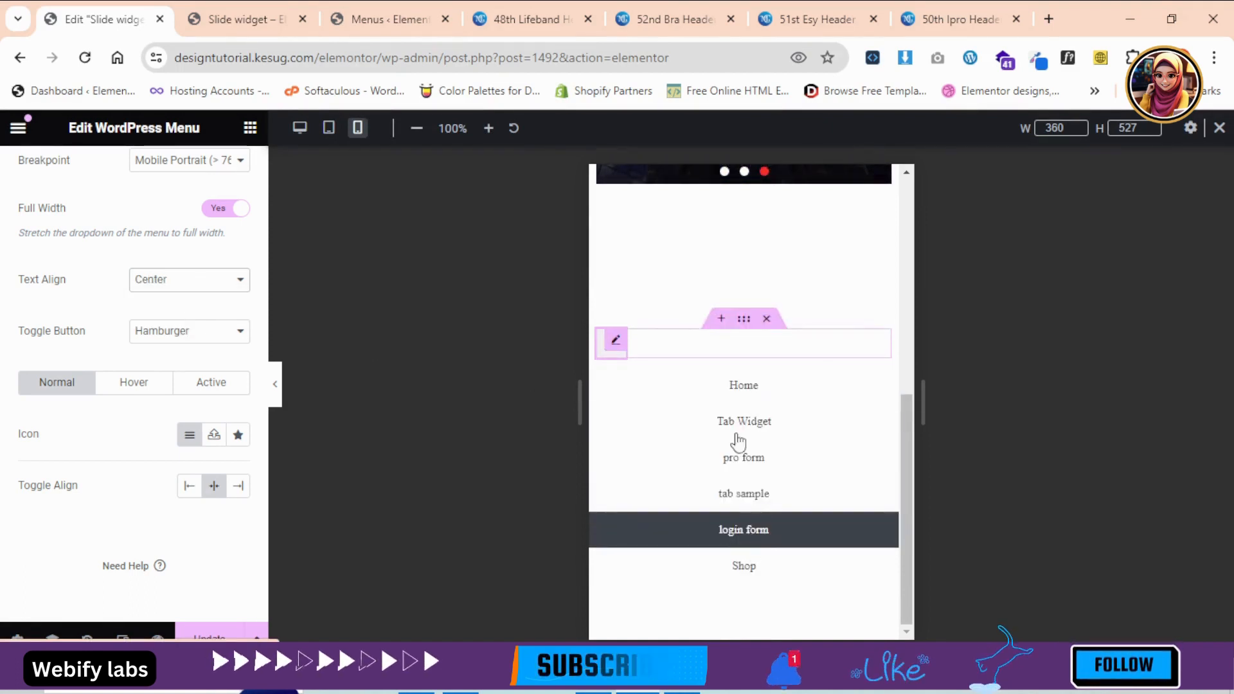
# Step: Set the mobile dropdown's text alignment to Aside and collapse the expanded menu in the preview
pyautogui.click(179, 286)
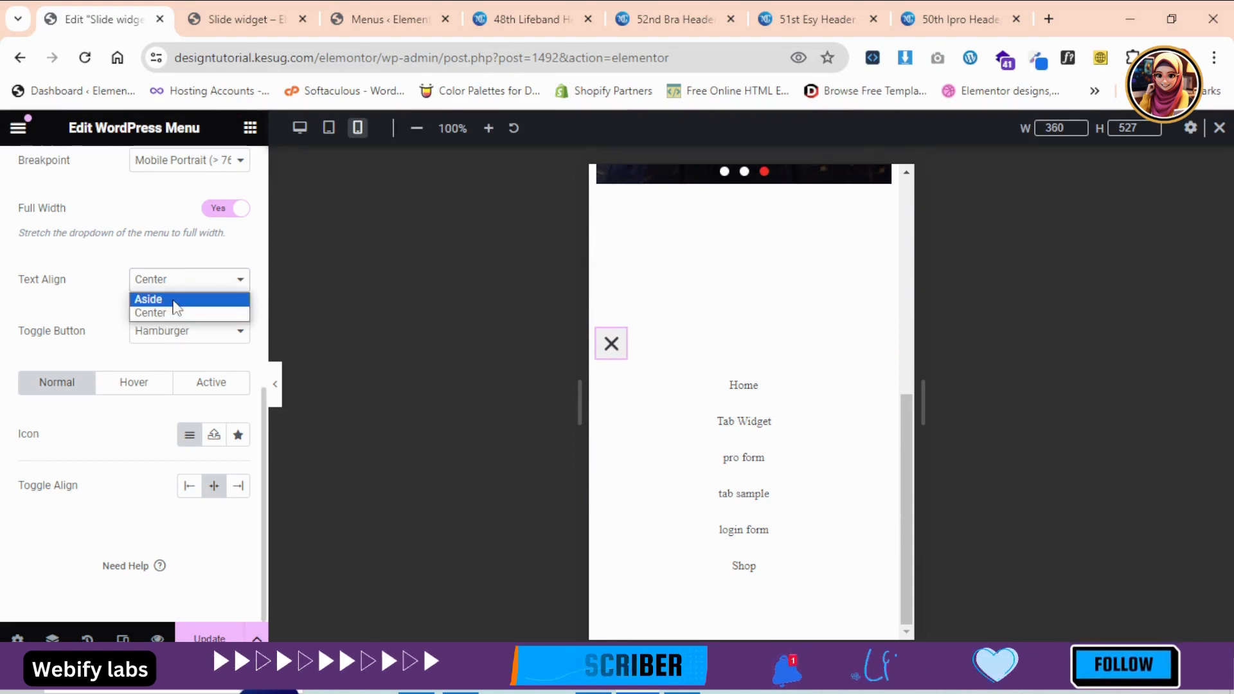
pyautogui.click(168, 300)
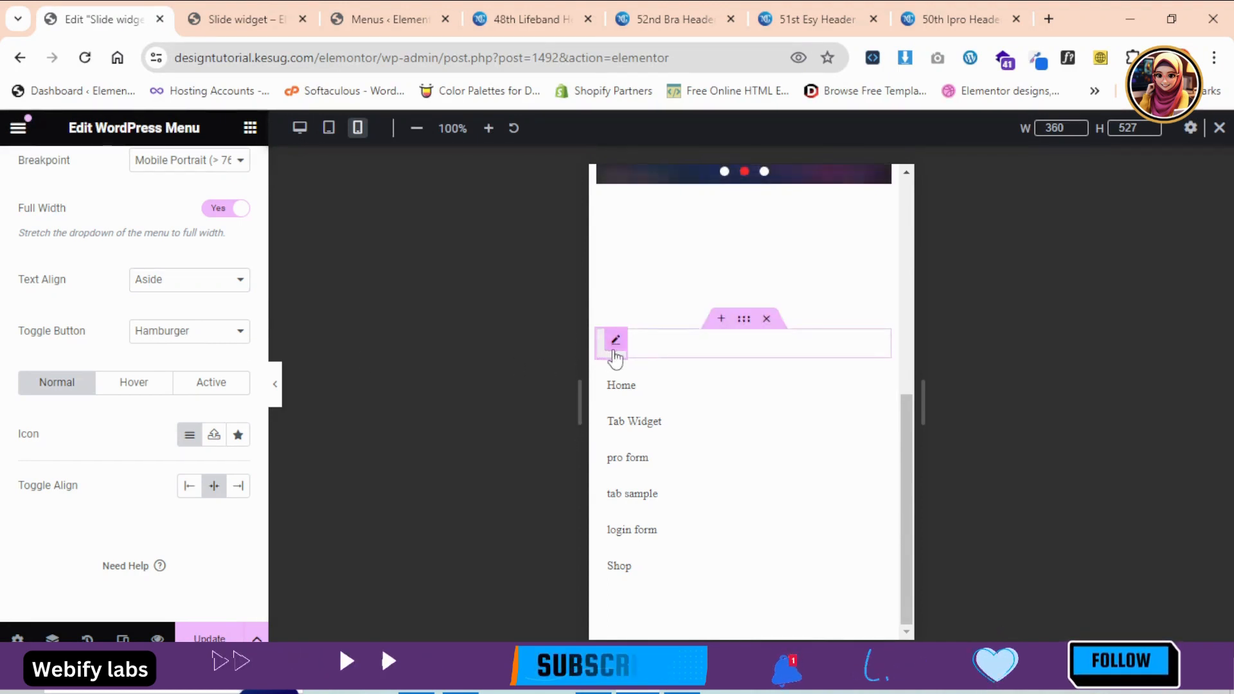
pyautogui.click(609, 356)
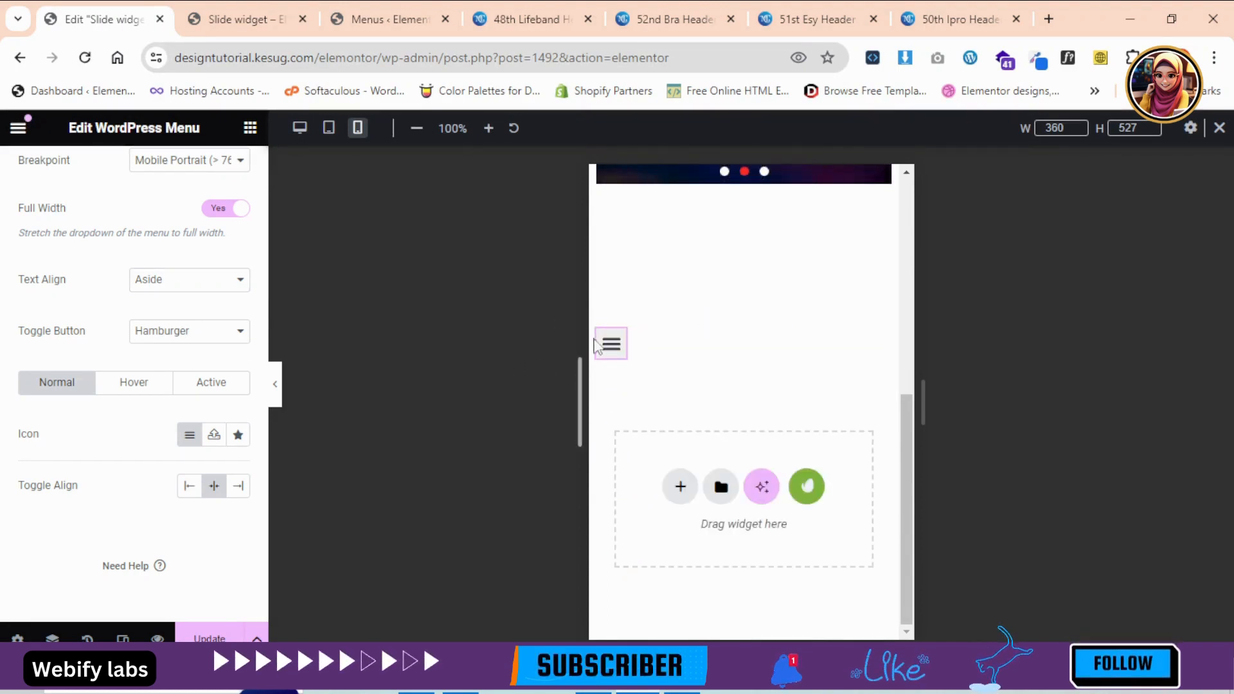
# Step: Try the mobile dropdown with its toggle button set to None, and set the toggle button back to Hamburger
pyautogui.click(215, 335)
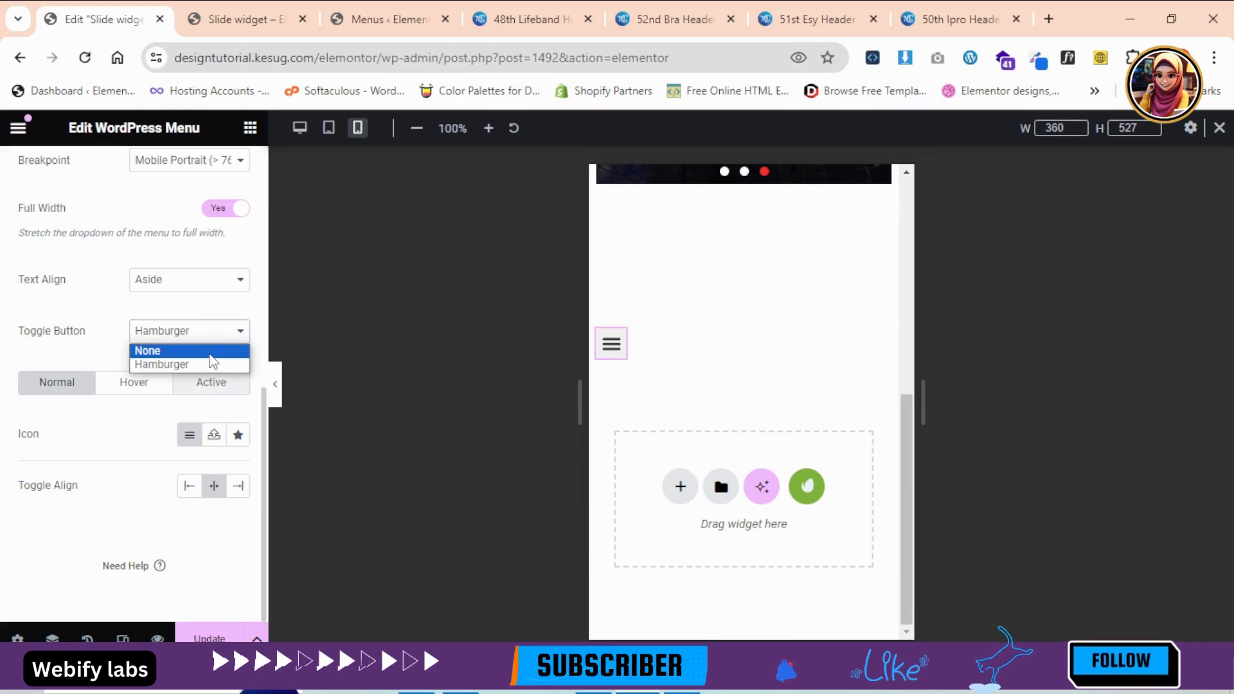
pyautogui.click(210, 355)
pyautogui.scroll(2, 209, 358)
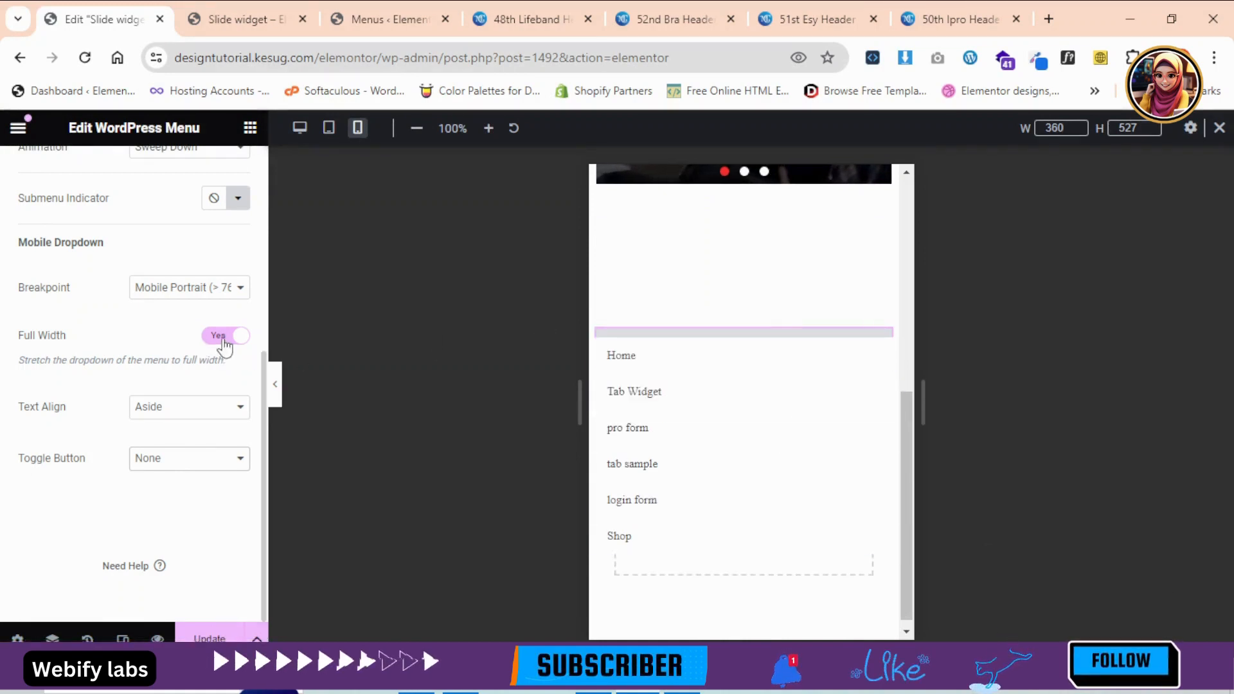
pyautogui.click(209, 458)
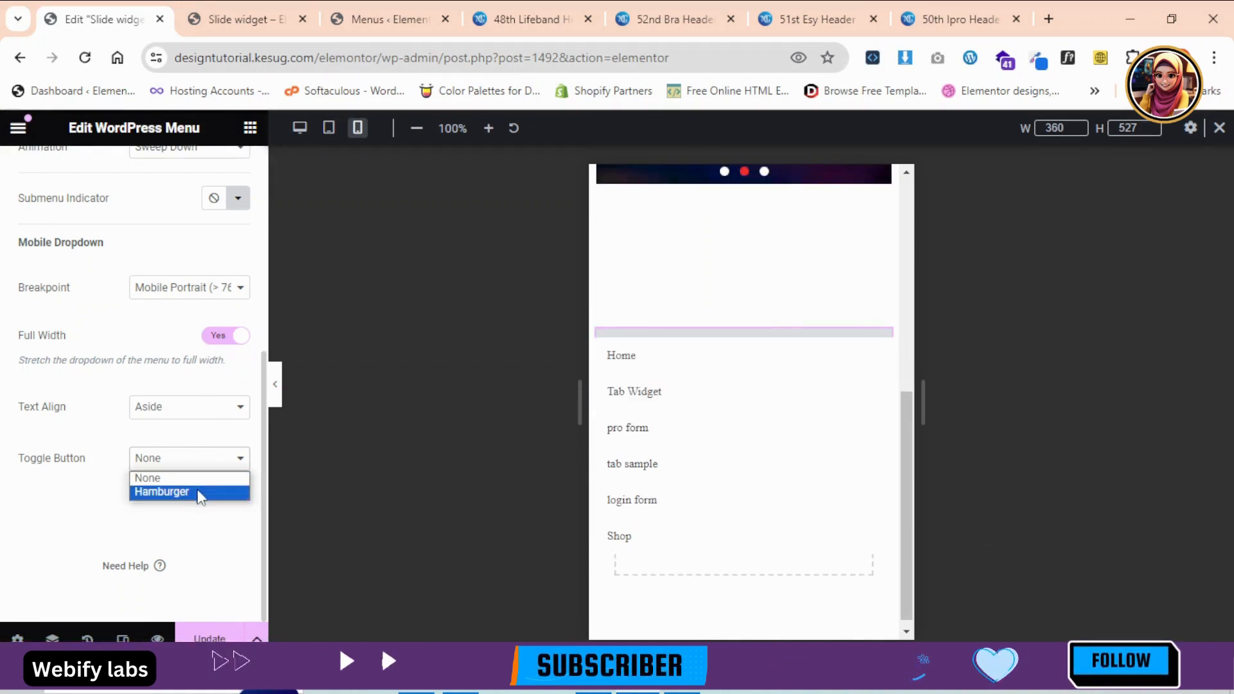
pyautogui.click(200, 493)
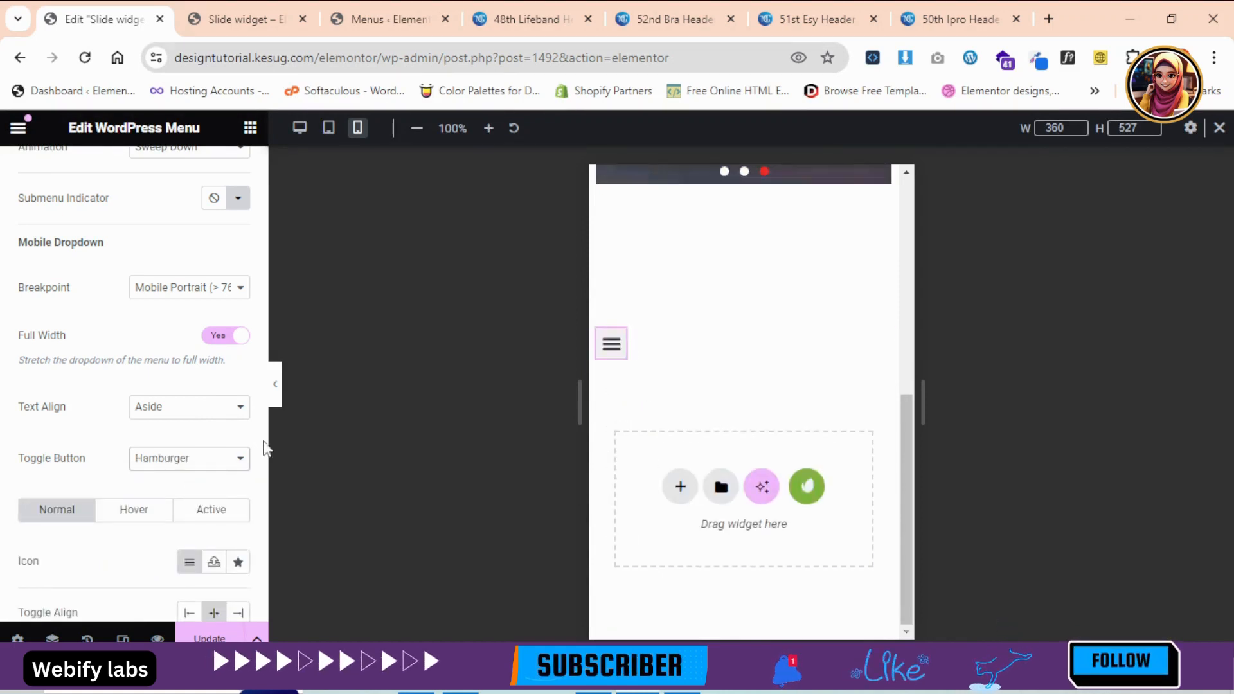
# Step: Replace the toggle button's normal-state icon with the solid Plus square icon from the Icon Library
pyautogui.moveTo(264, 419); pyautogui.dragTo(264, 496)
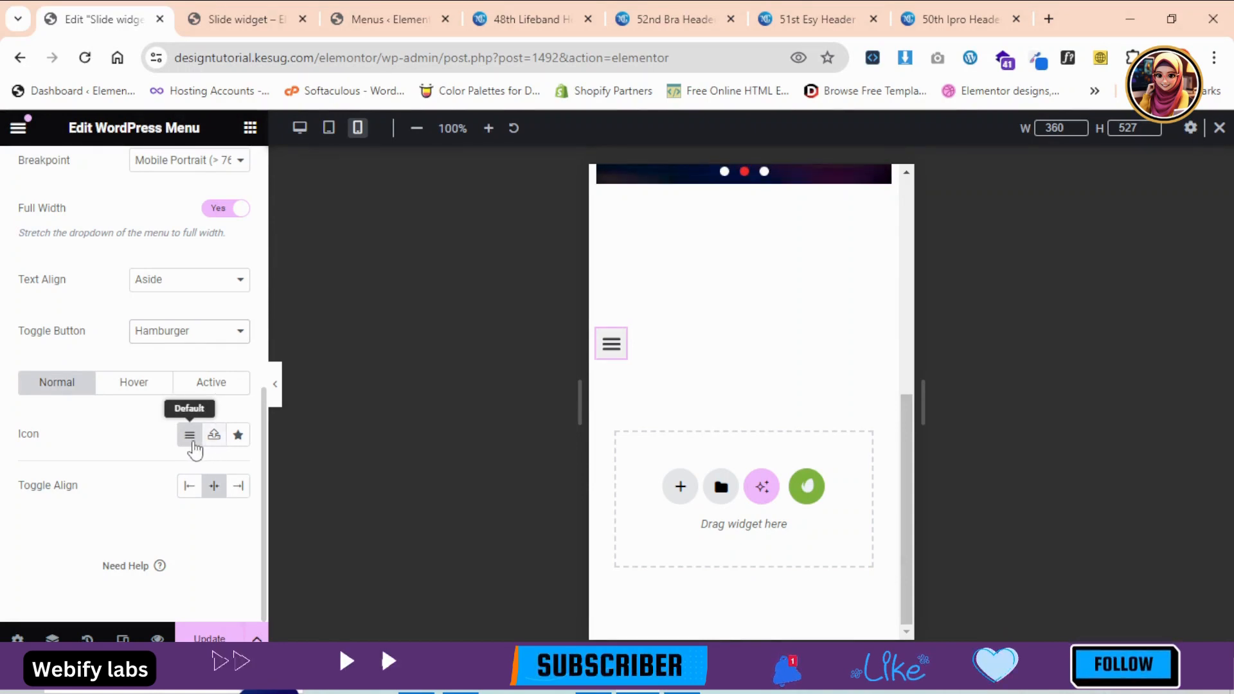
pyautogui.click(238, 435)
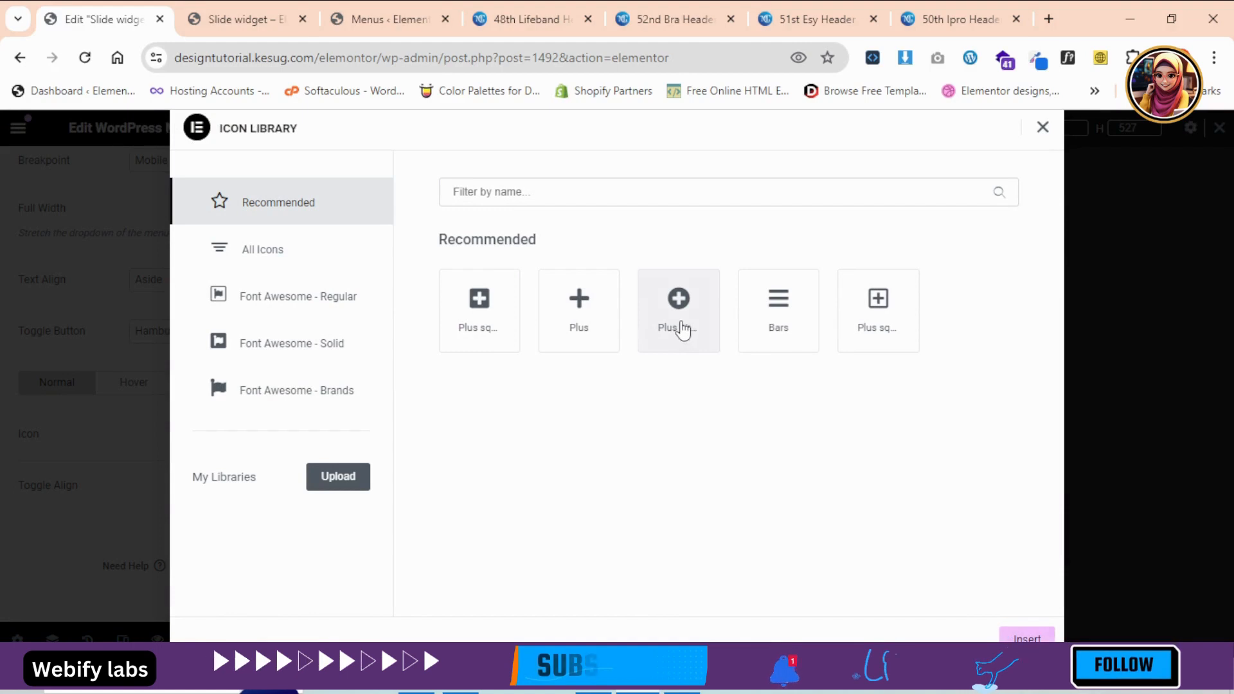
pyautogui.click(682, 329)
pyautogui.click(469, 330)
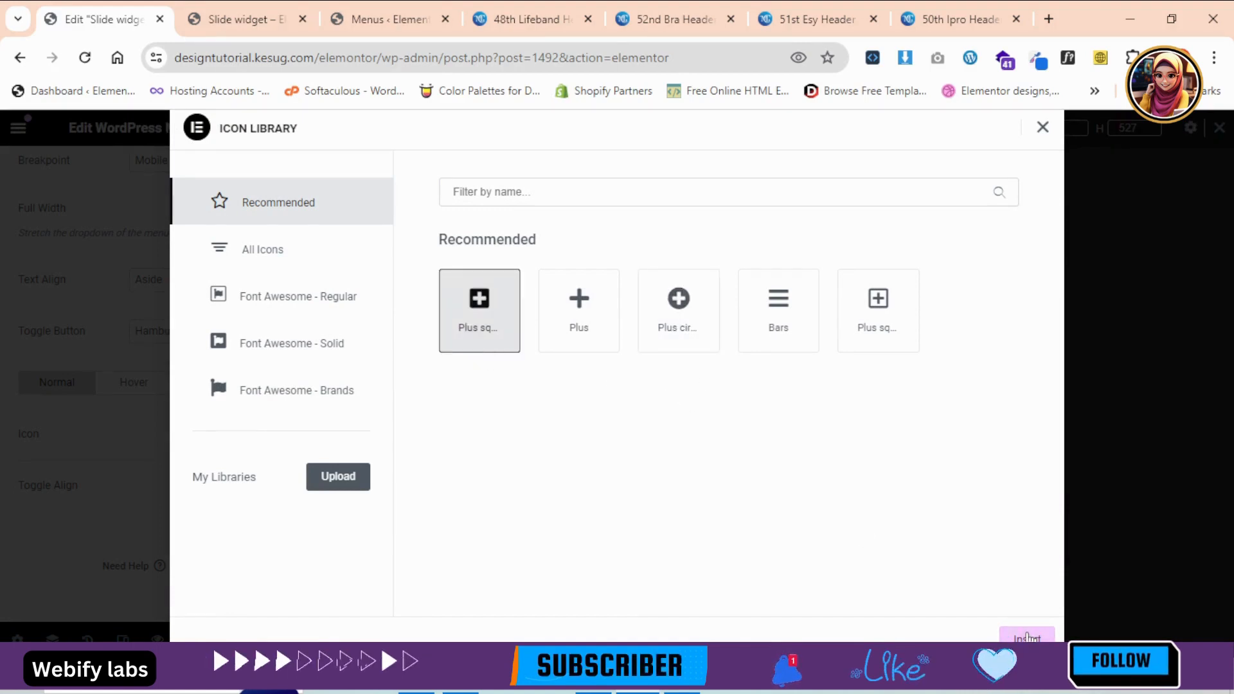
pyautogui.click(1027, 637)
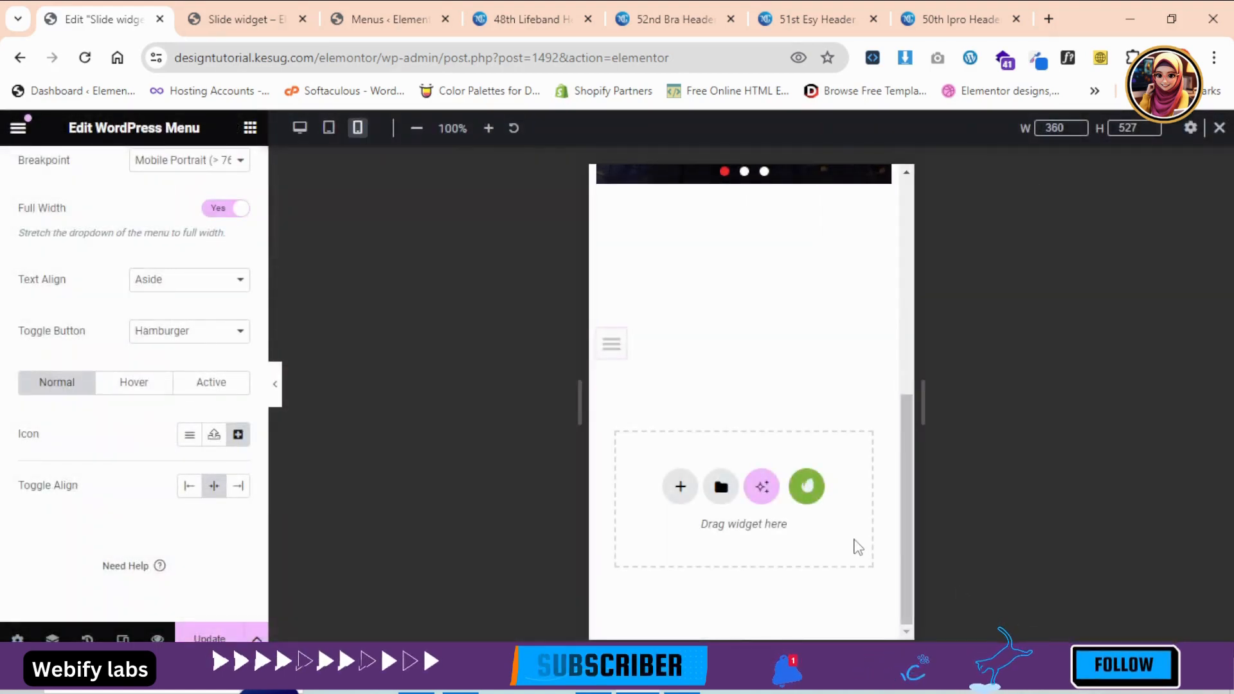
# Step: Set the toggle button's hover animation to Push and expand the menu in the mobile preview
pyautogui.click(122, 388)
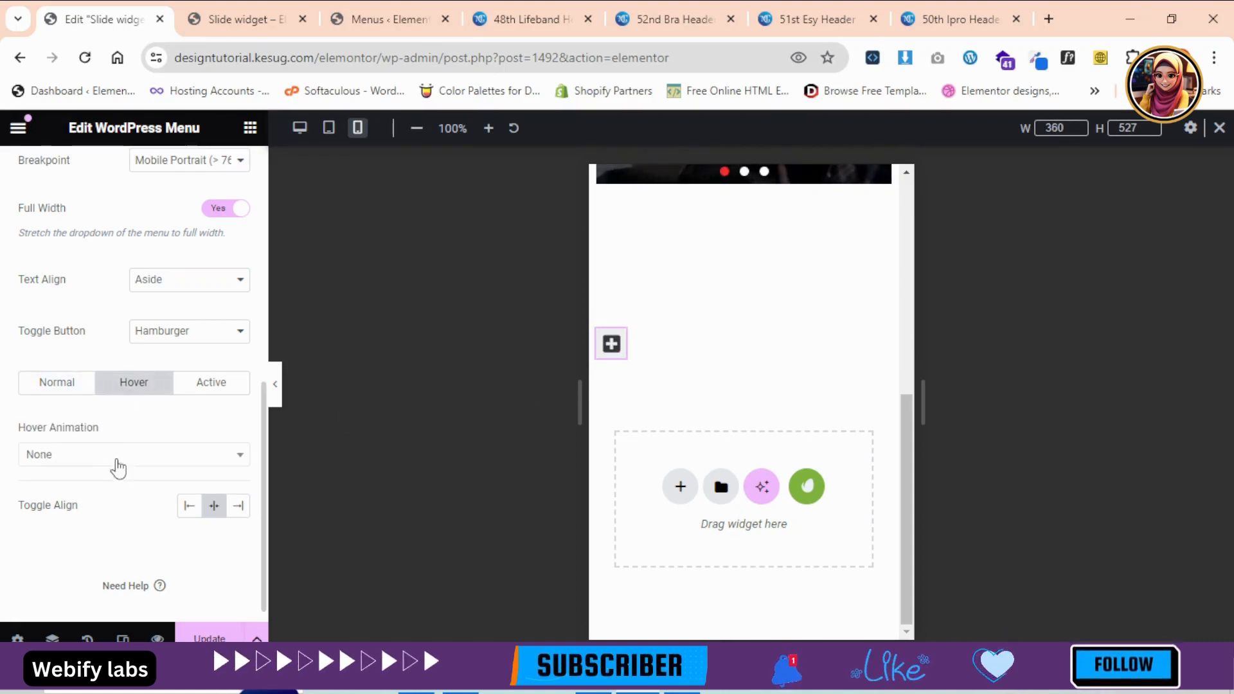
pyautogui.click(117, 462)
pyautogui.click(97, 382)
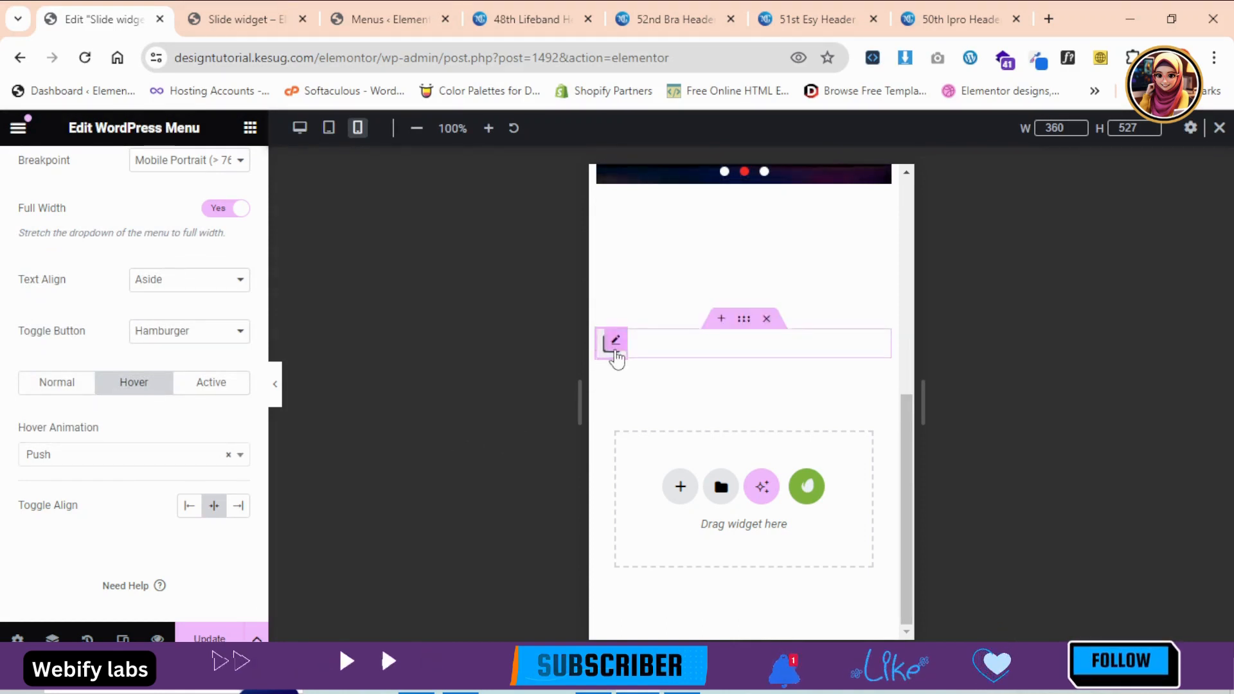
pyautogui.click(611, 360)
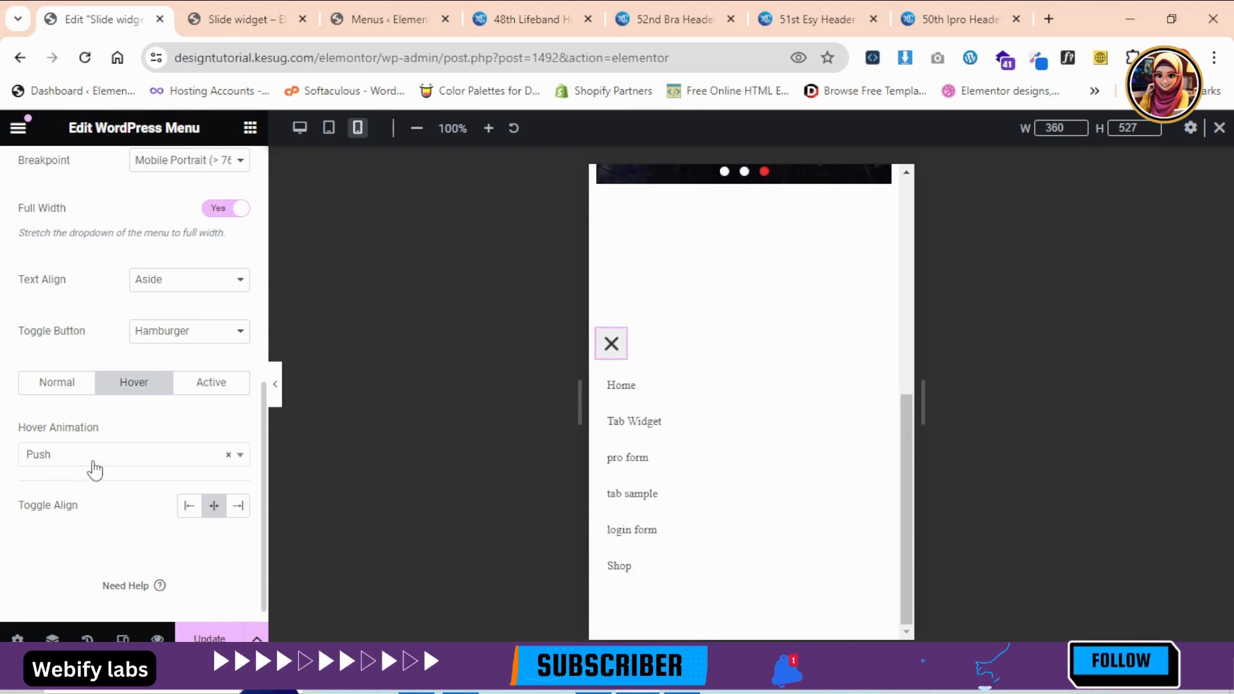
# Step: Replace the toggle button's active-state icon with the solid Times circle from the Icon Library and expand the menu in the preview
pyautogui.click(214, 388)
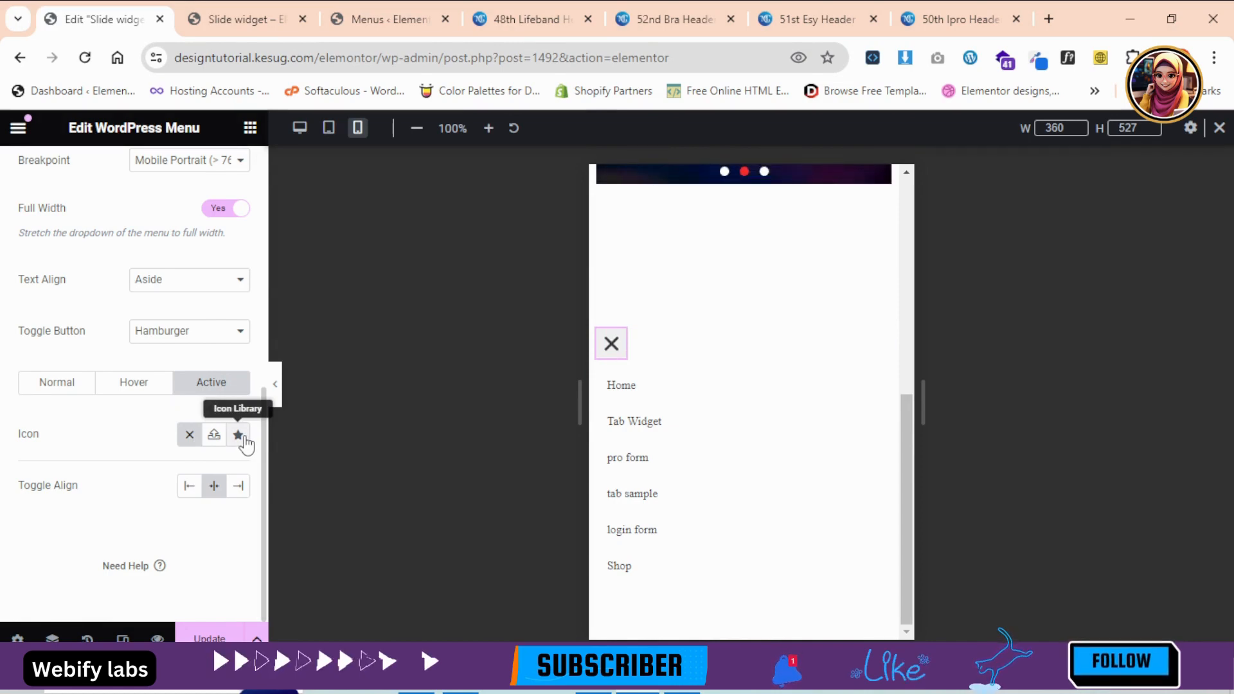
pyautogui.click(239, 436)
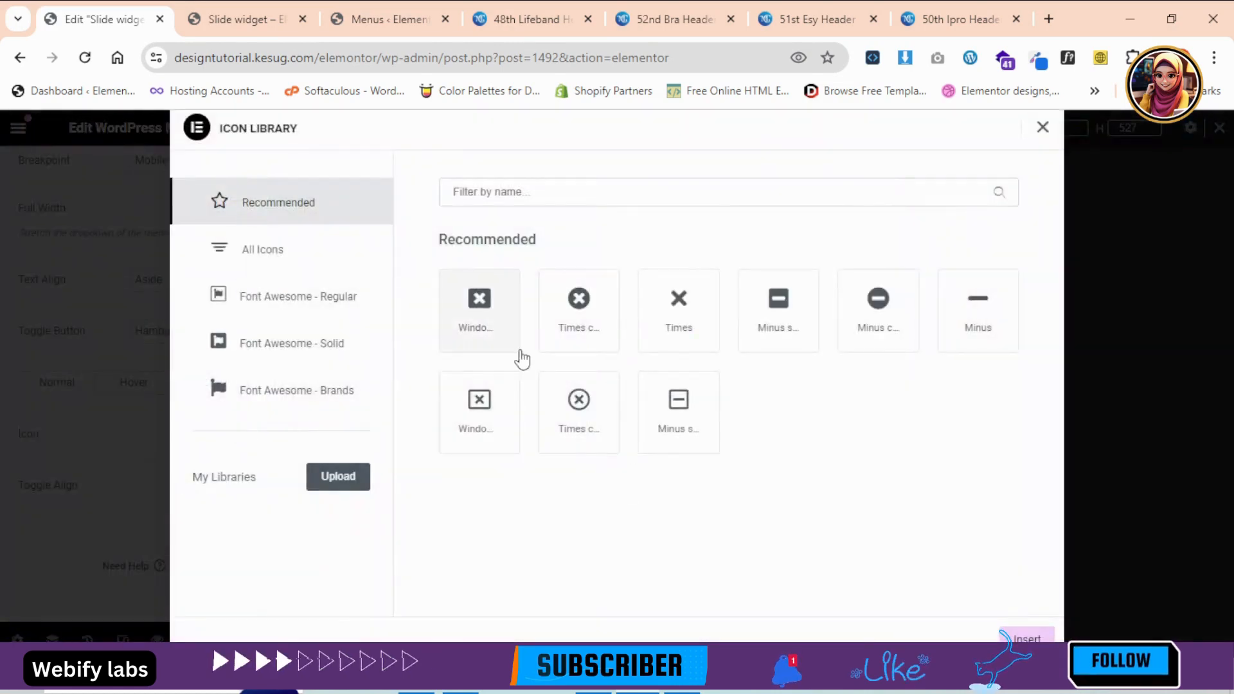
pyautogui.click(568, 317)
pyautogui.click(1026, 638)
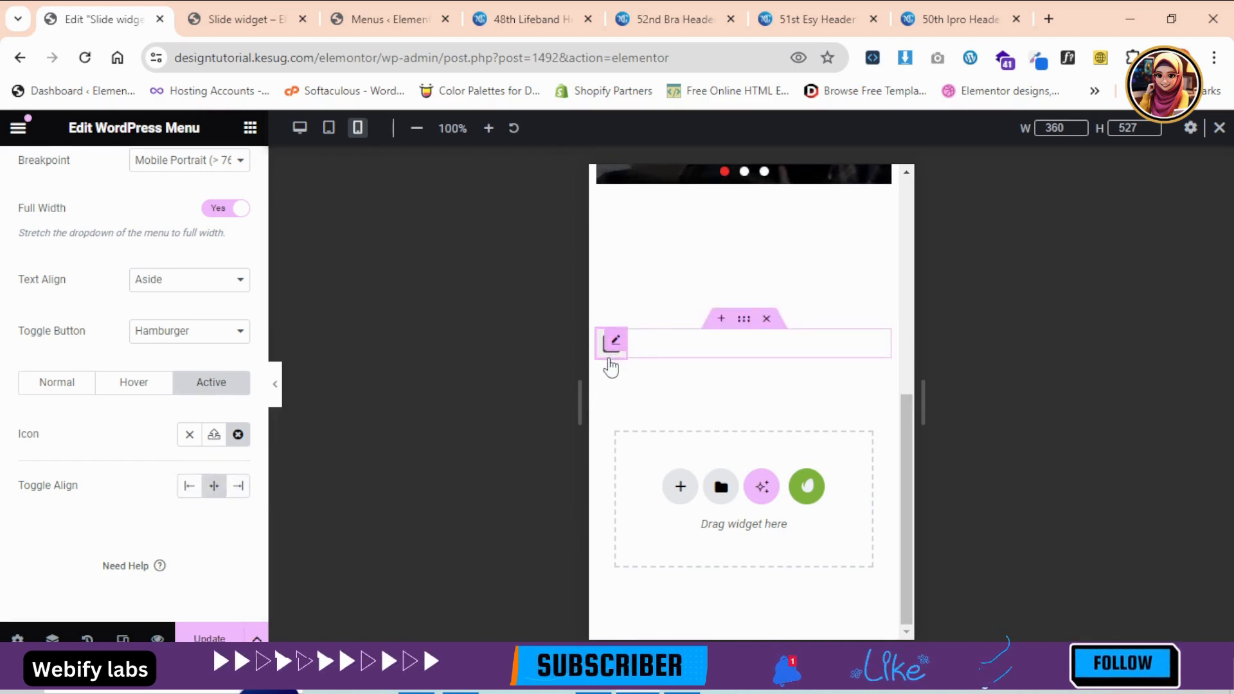
pyautogui.click(609, 366)
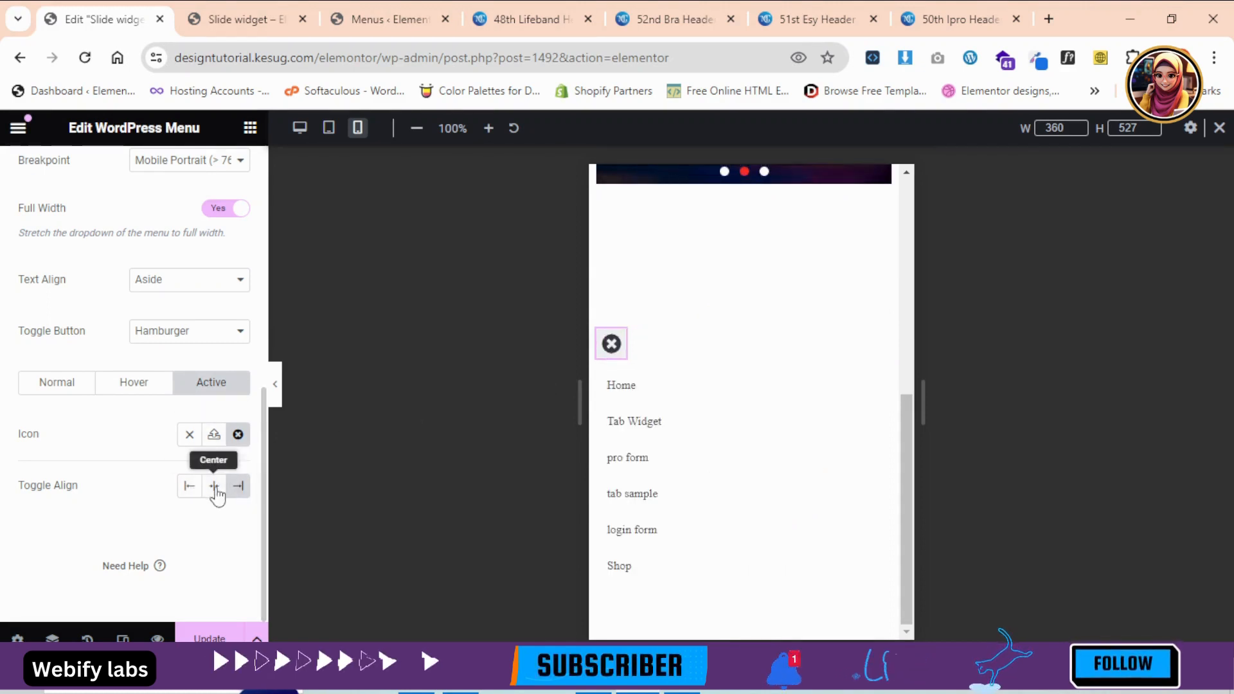
# Step: Try left alignment for the toggle button, collapse the menu in the preview, and set the toggle alignment back to Center
pyautogui.click(187, 489)
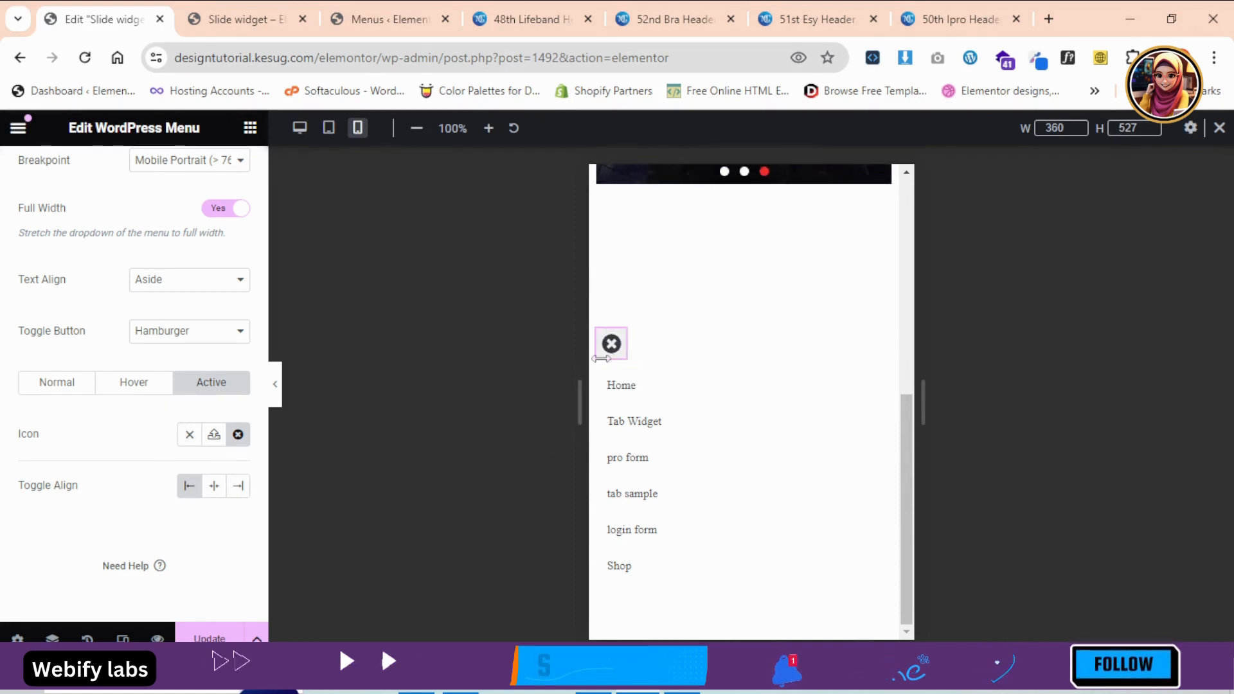
pyautogui.click(612, 347)
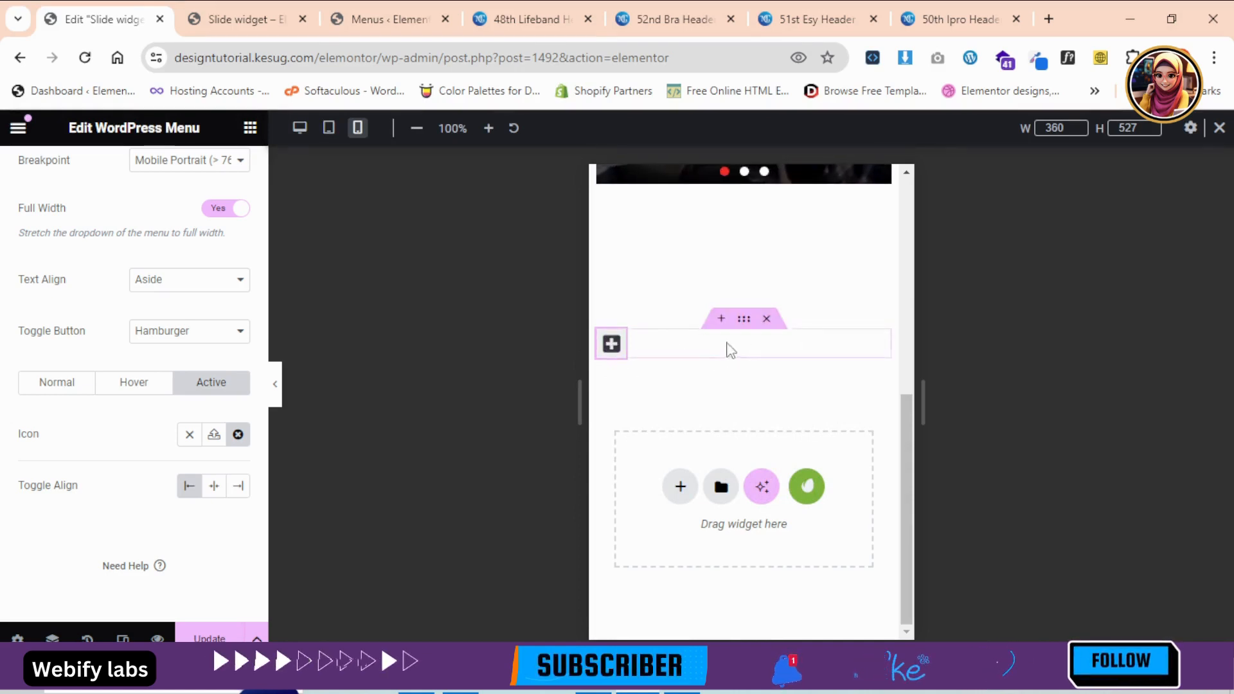
pyautogui.click(214, 488)
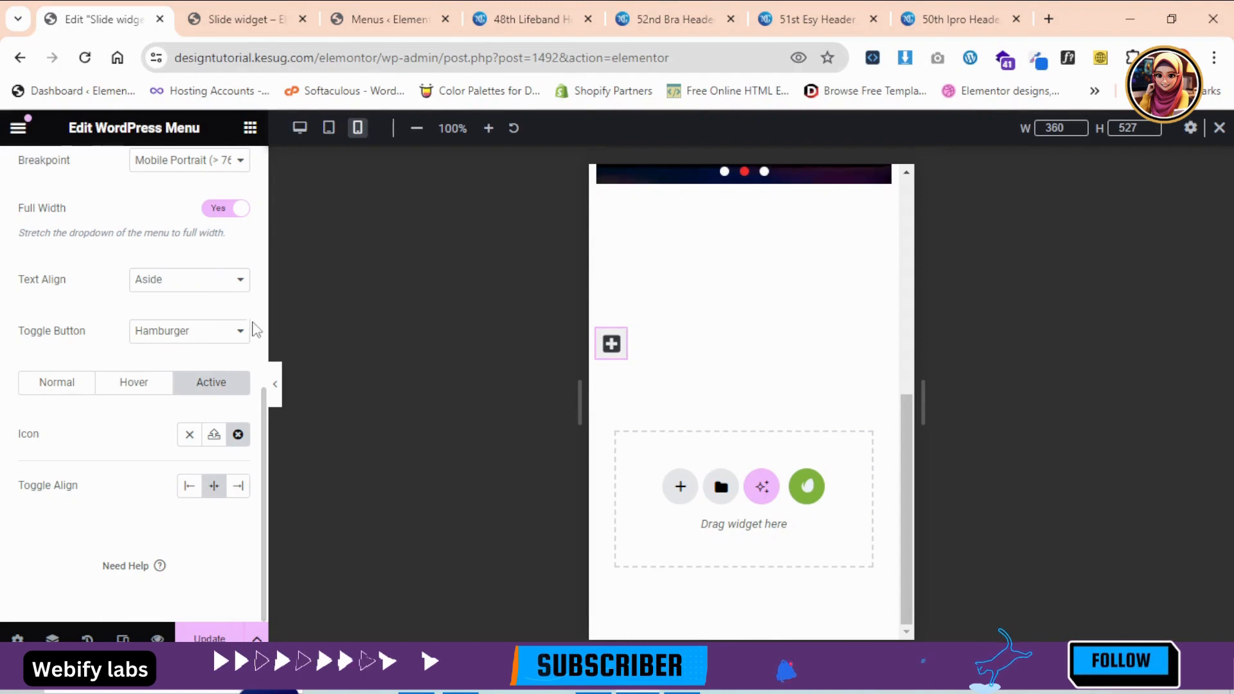
# Step: Switch the preview to desktop and open the WordPress Menu widget's style settings
pyautogui.click(264, 219)
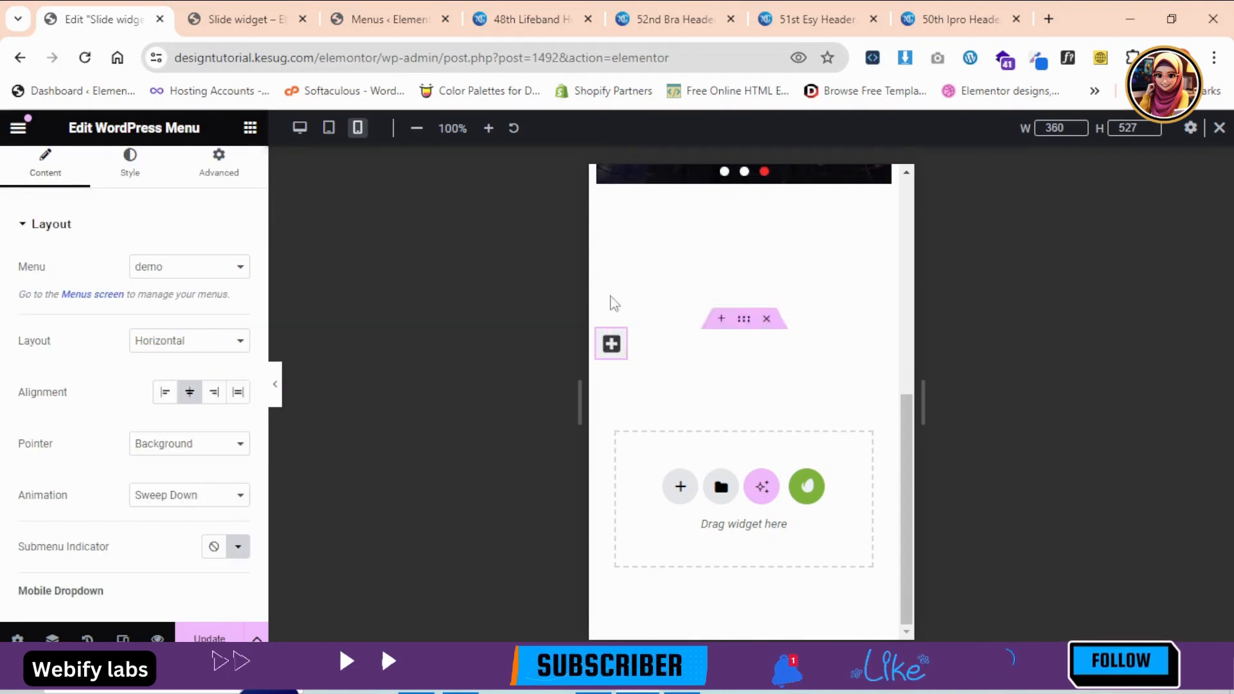
pyautogui.click(300, 132)
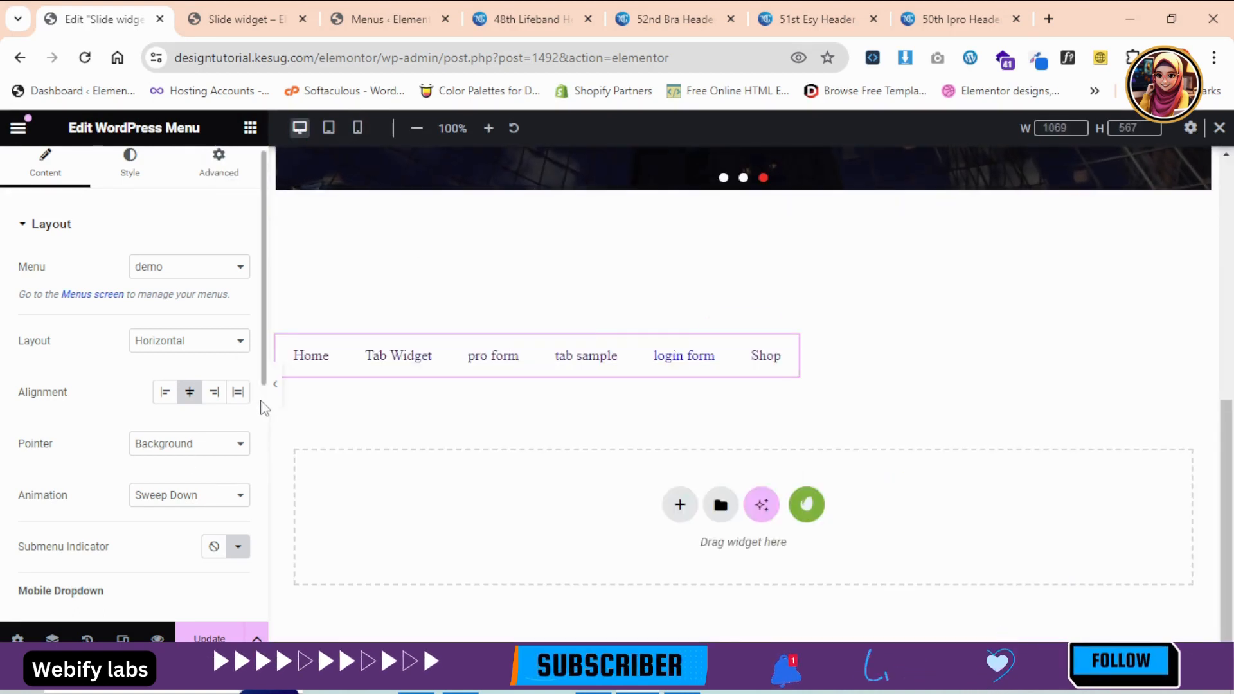
pyautogui.click(264, 408)
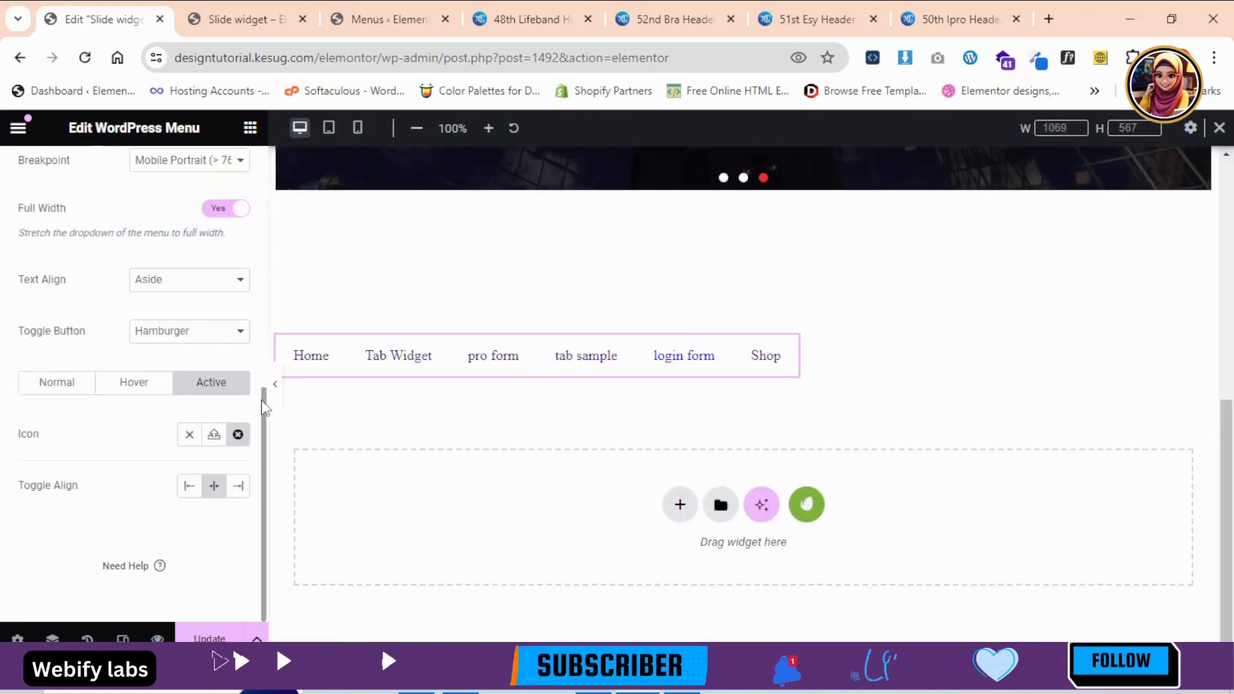
pyautogui.click(262, 242)
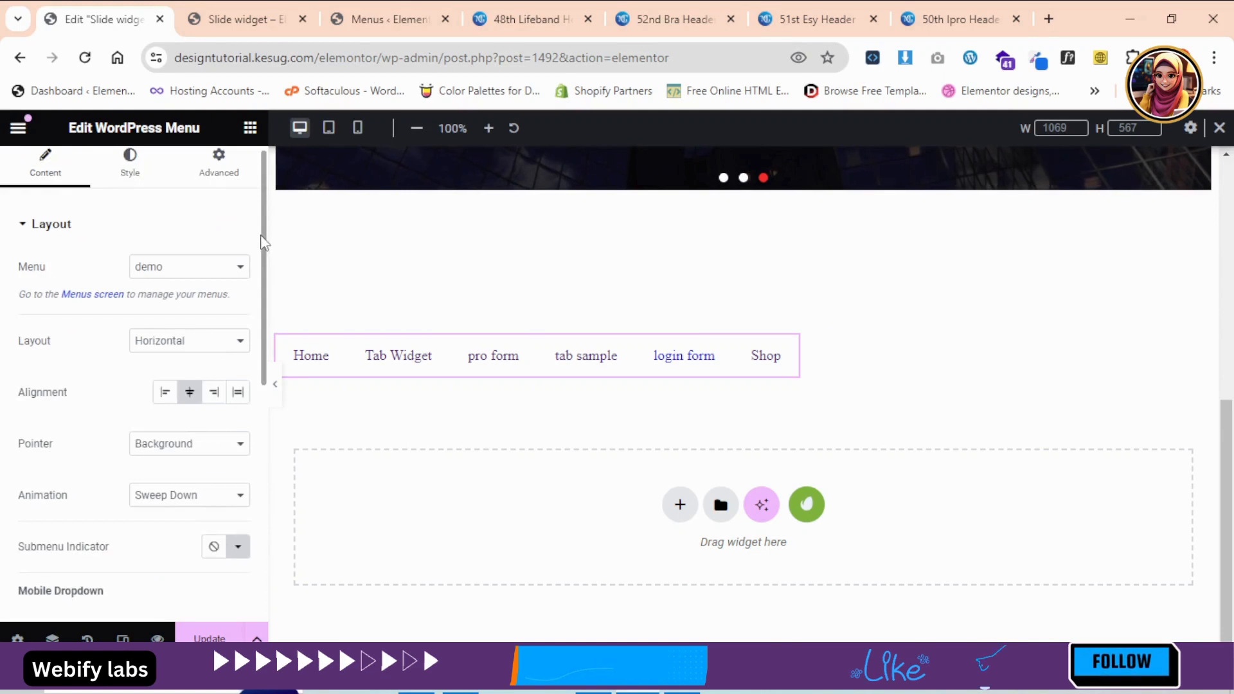
pyautogui.click(129, 182)
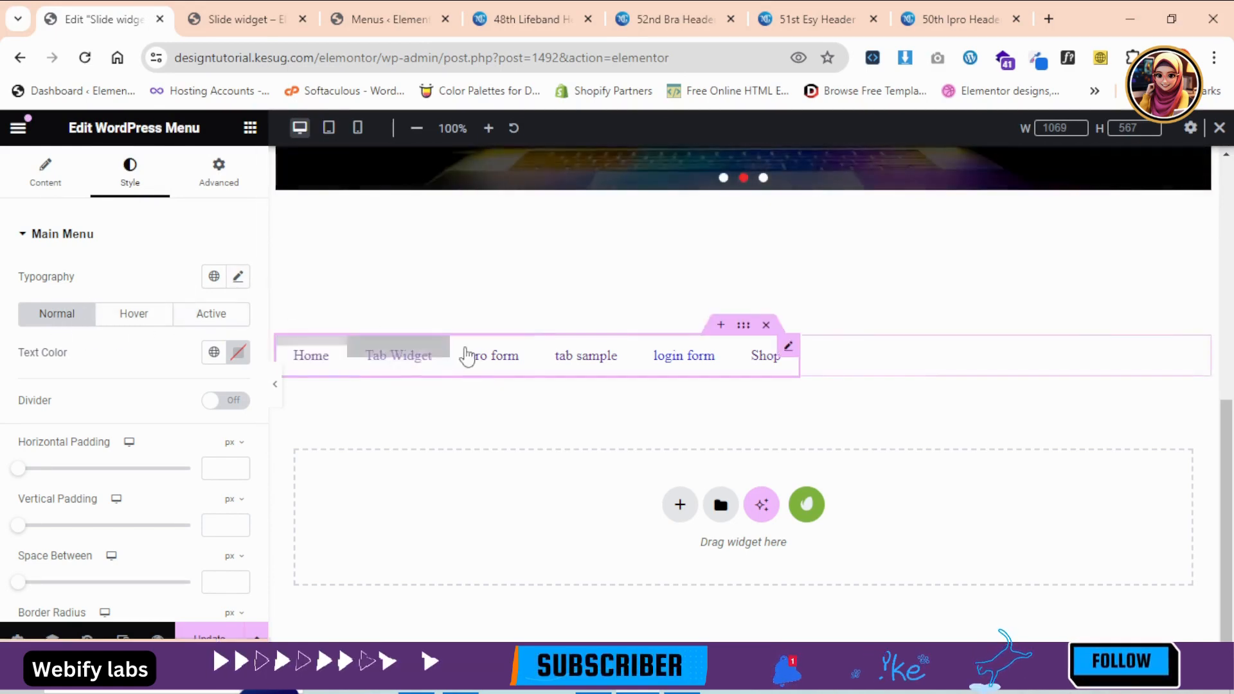
# Step: Set the main menu's normal-state text color to a near-black shade
pyautogui.click(115, 326)
pyautogui.click(60, 321)
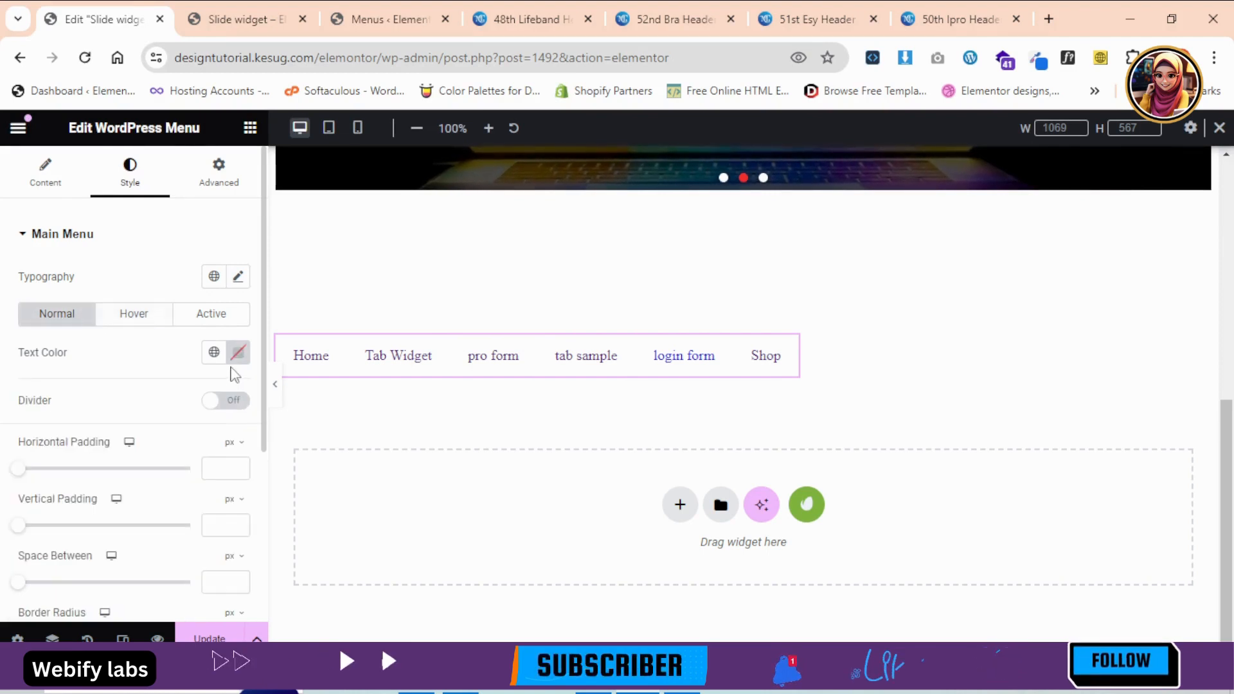
pyautogui.click(235, 355)
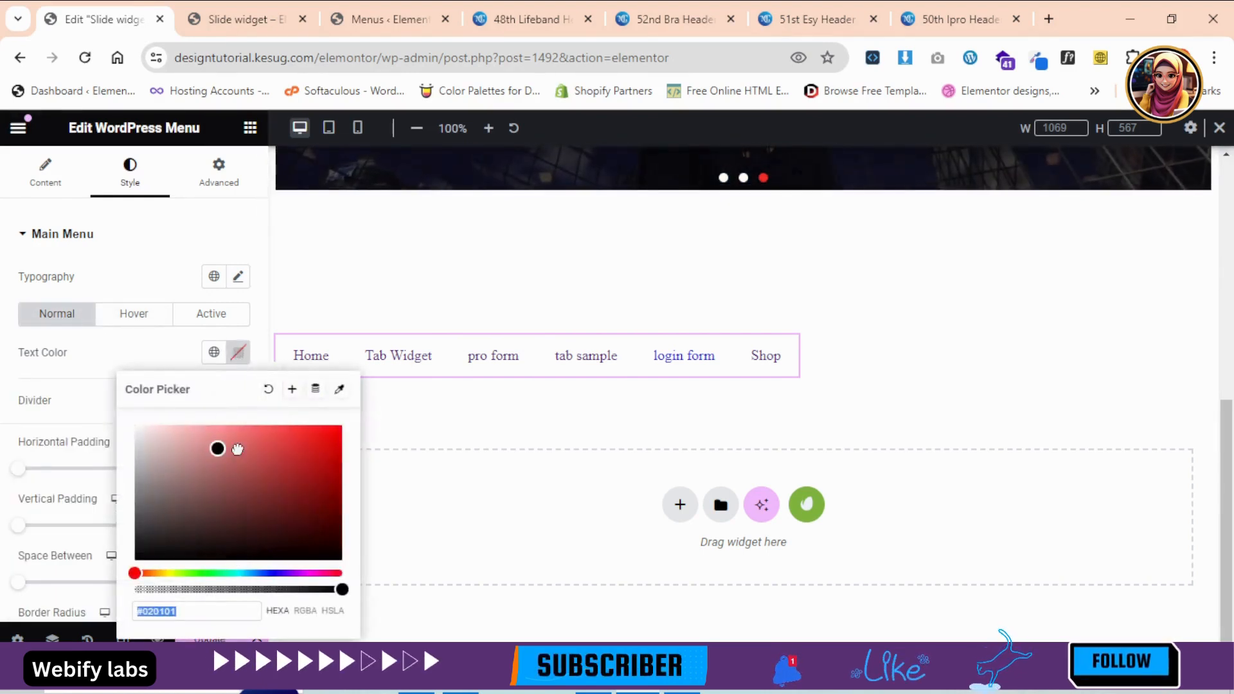
pyautogui.click(144, 523)
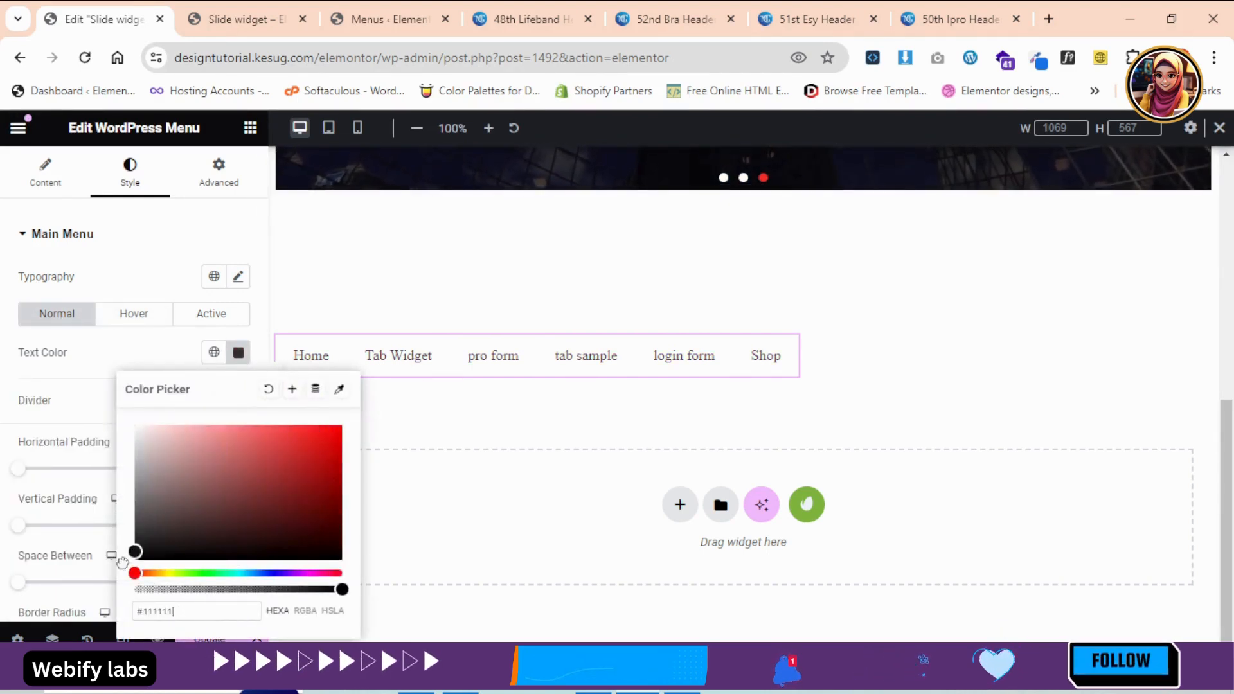
pyautogui.moveTo(127, 554); pyautogui.dragTo(124, 568)
pyautogui.click(90, 364)
# Step: Set the main menu's hover text color to the near-black #1A0101
pyautogui.click(128, 316)
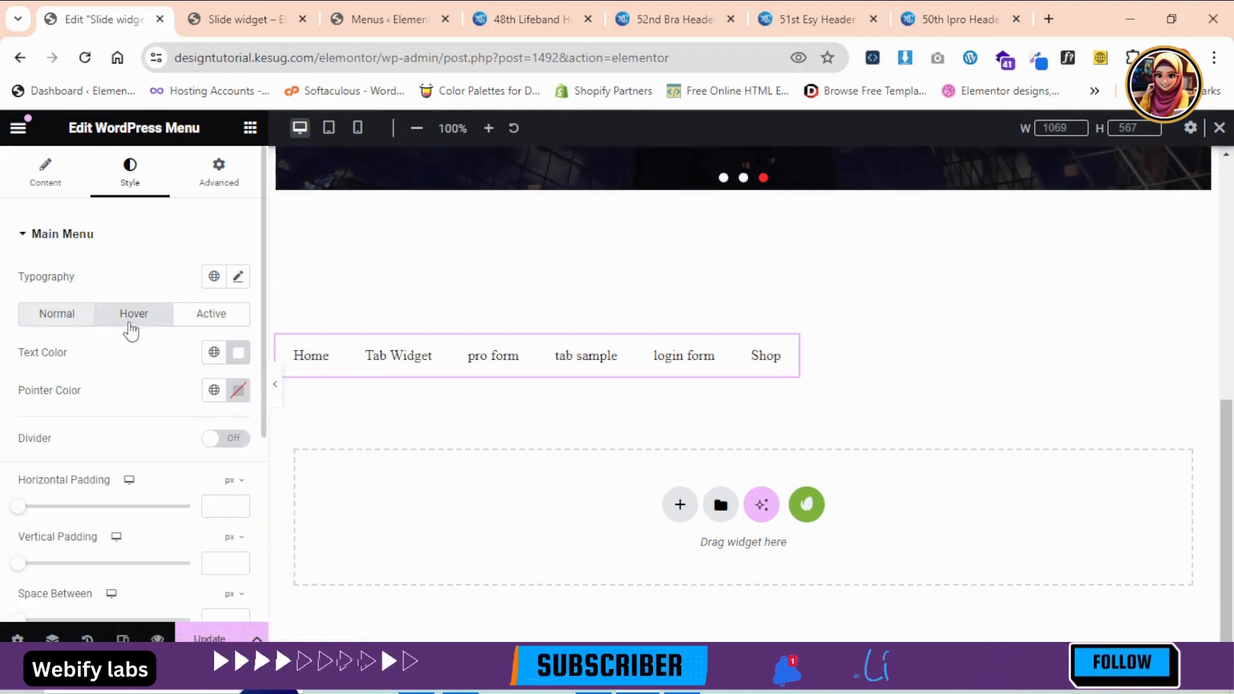
pyautogui.click(239, 356)
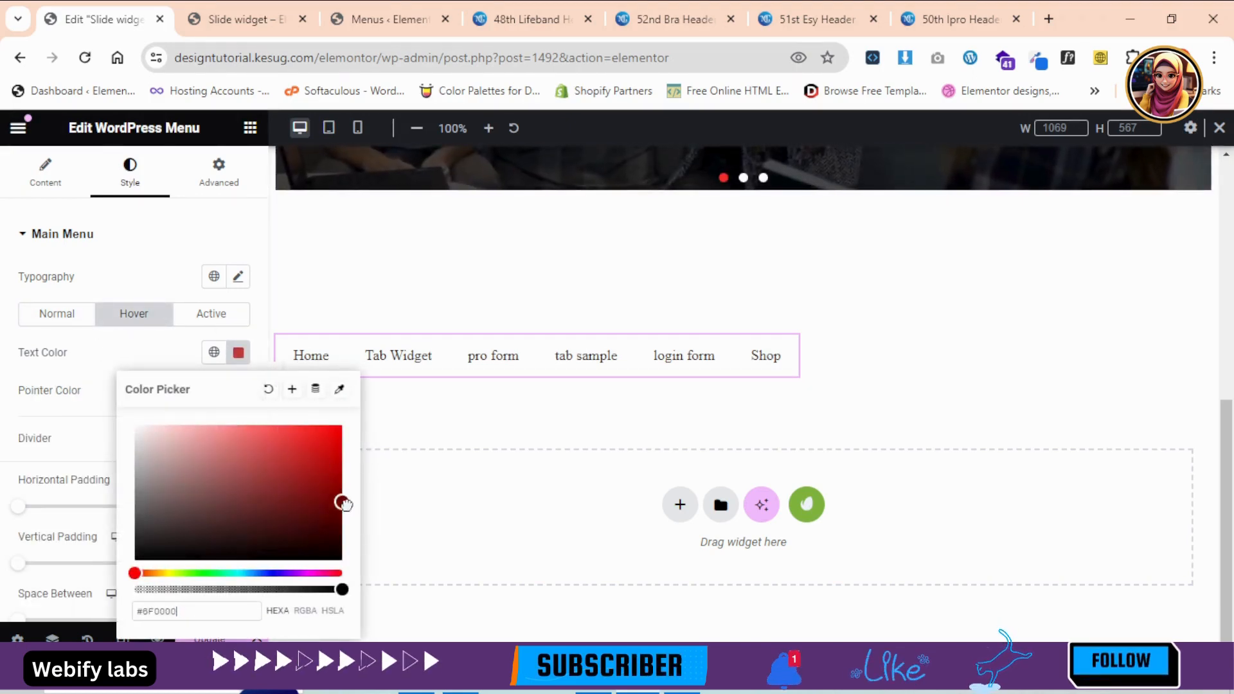
pyautogui.moveTo(348, 505); pyautogui.dragTo(335, 542)
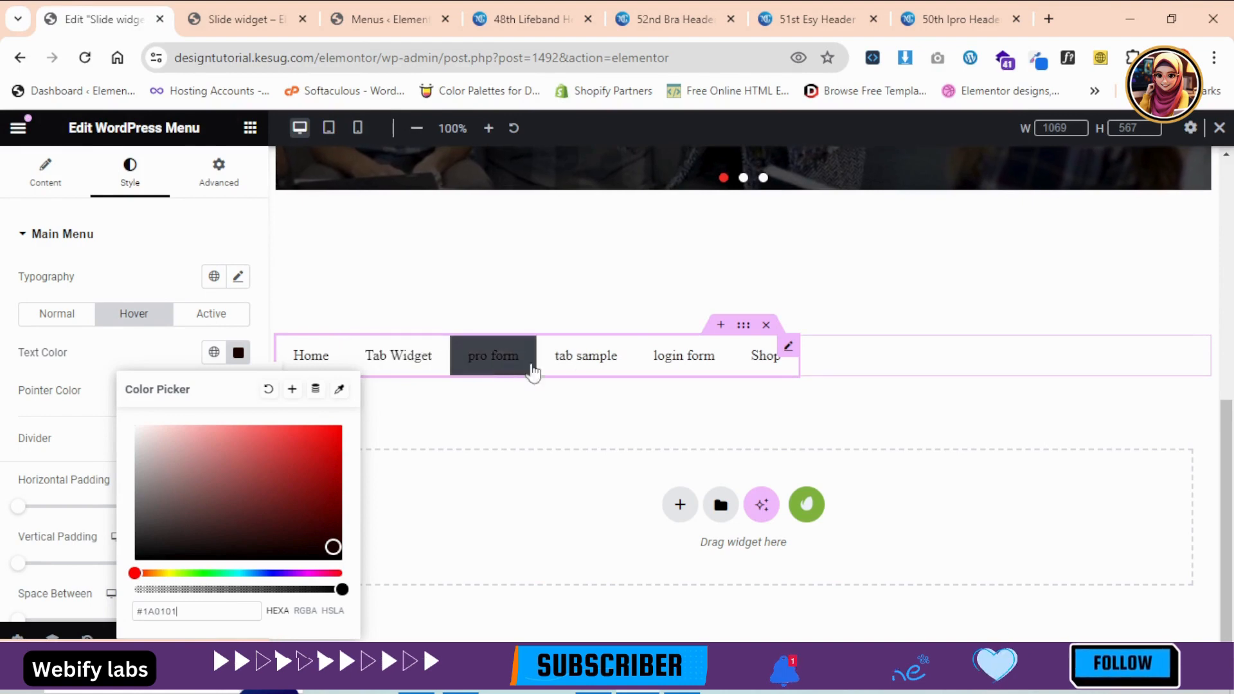
pyautogui.click(122, 358)
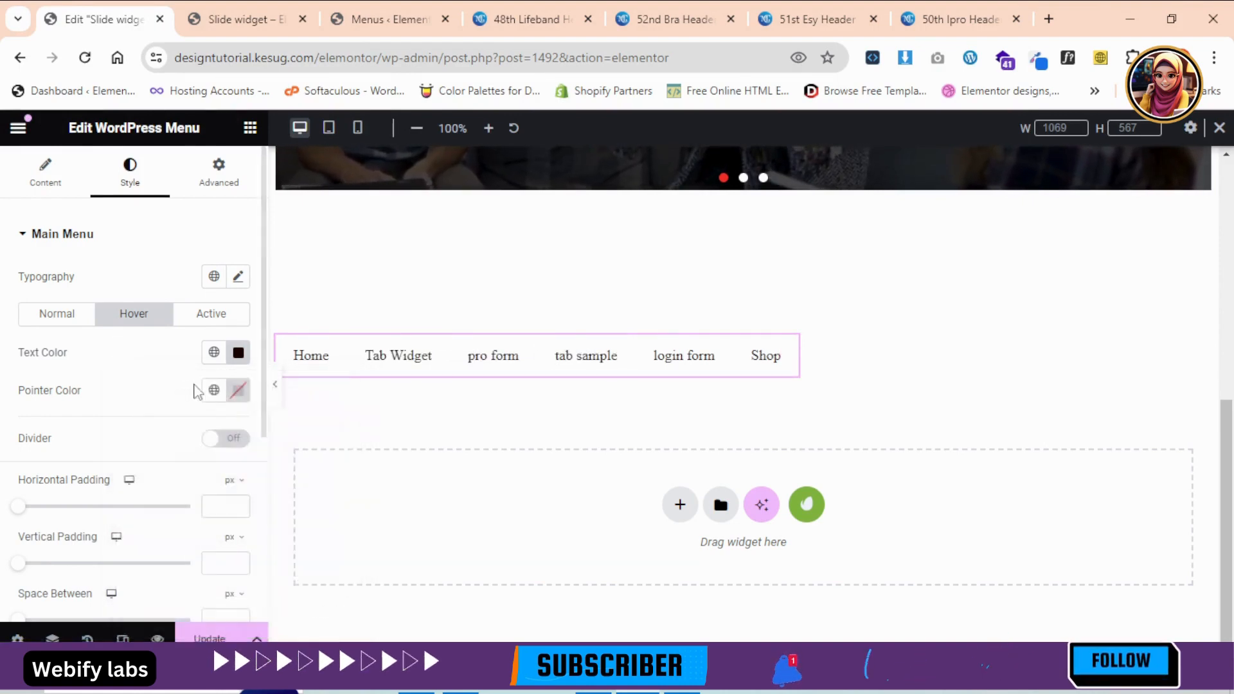
# Step: Set the main menu's hover pointer color to the orange #FFB53A
pyautogui.click(239, 391)
pyautogui.click(380, 370)
pyautogui.moveTo(382, 378)
pyautogui.mouseDown()
pyautogui.moveTo(443, 435)
pyautogui.moveTo(333, 349)
pyautogui.moveTo(429, 305)
pyautogui.mouseUp()
pyautogui.click(295, 458)
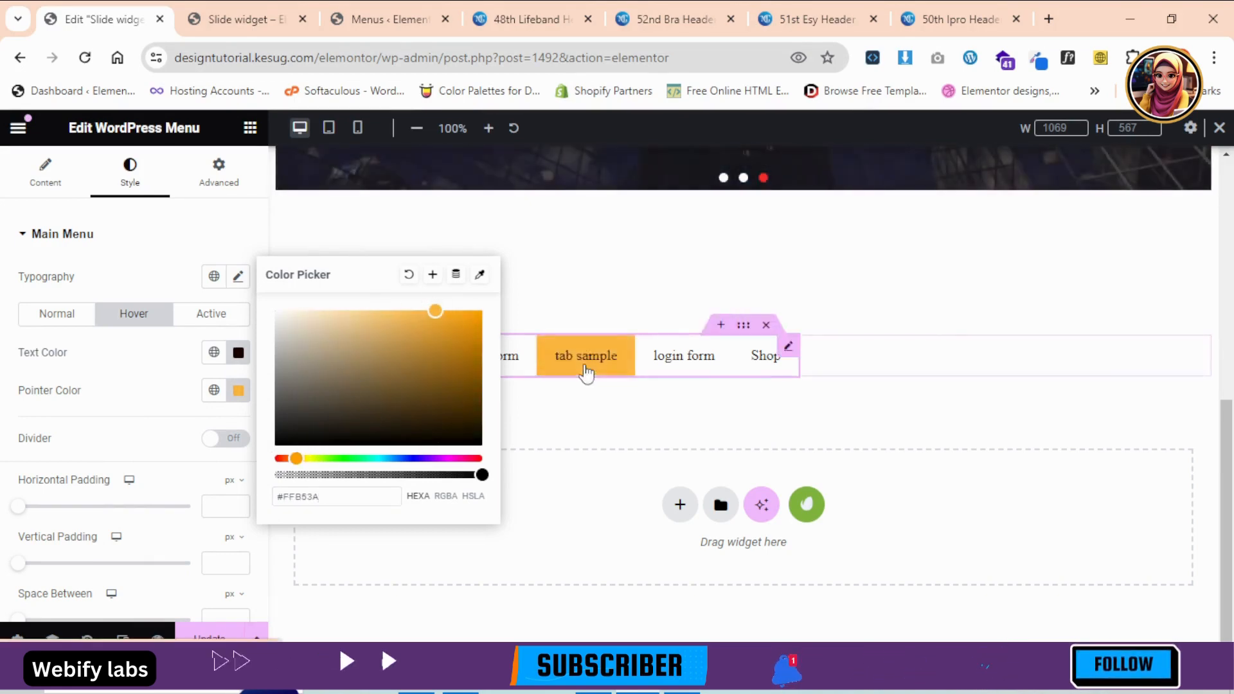
pyautogui.click(182, 358)
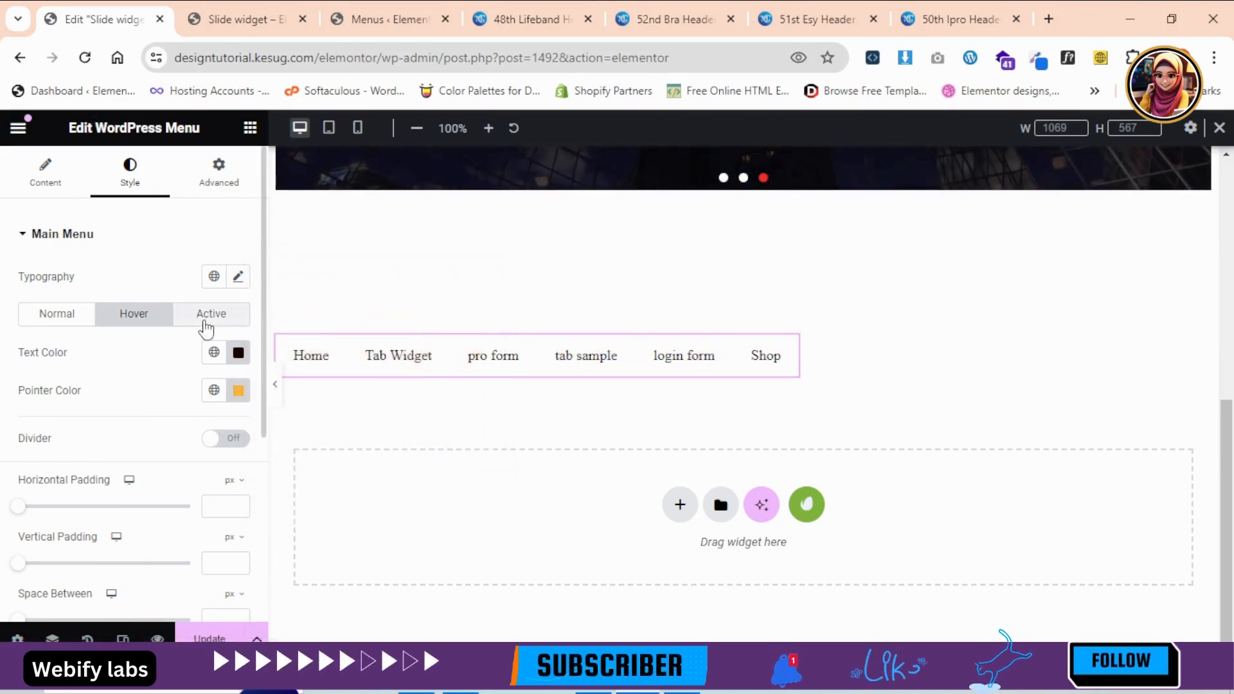
# Step: Set the main menu's active-state text color to the dark gray #424242
pyautogui.click(205, 322)
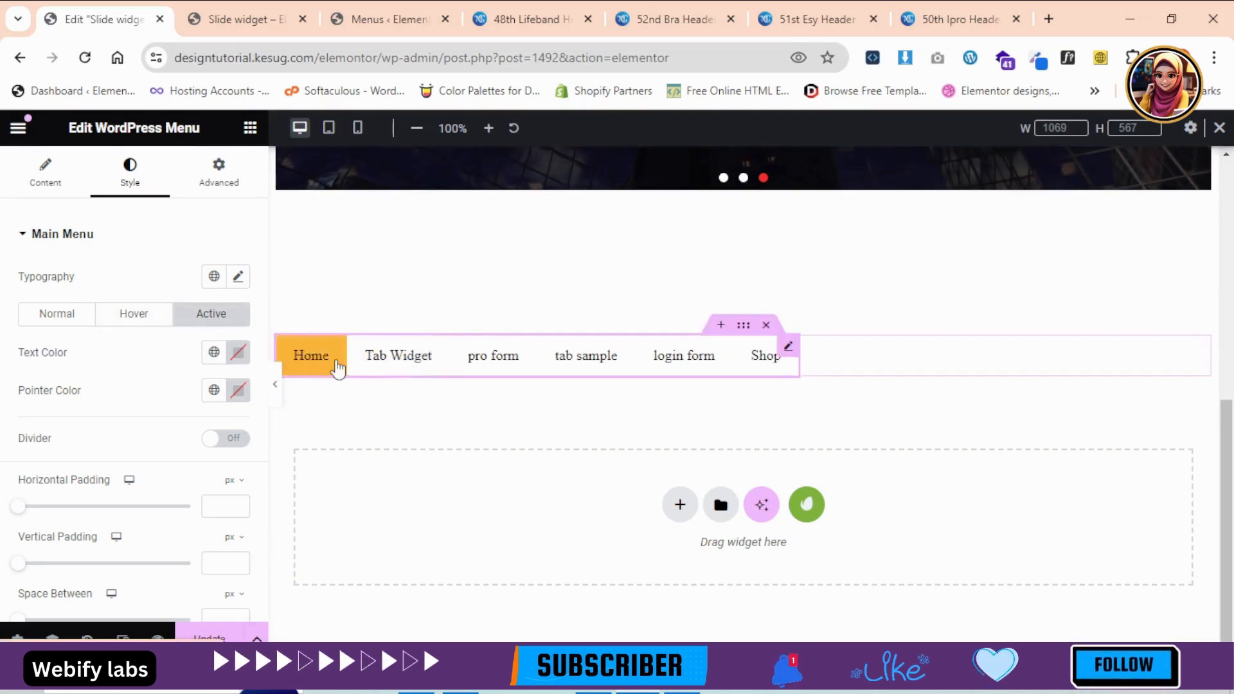
pyautogui.click(237, 359)
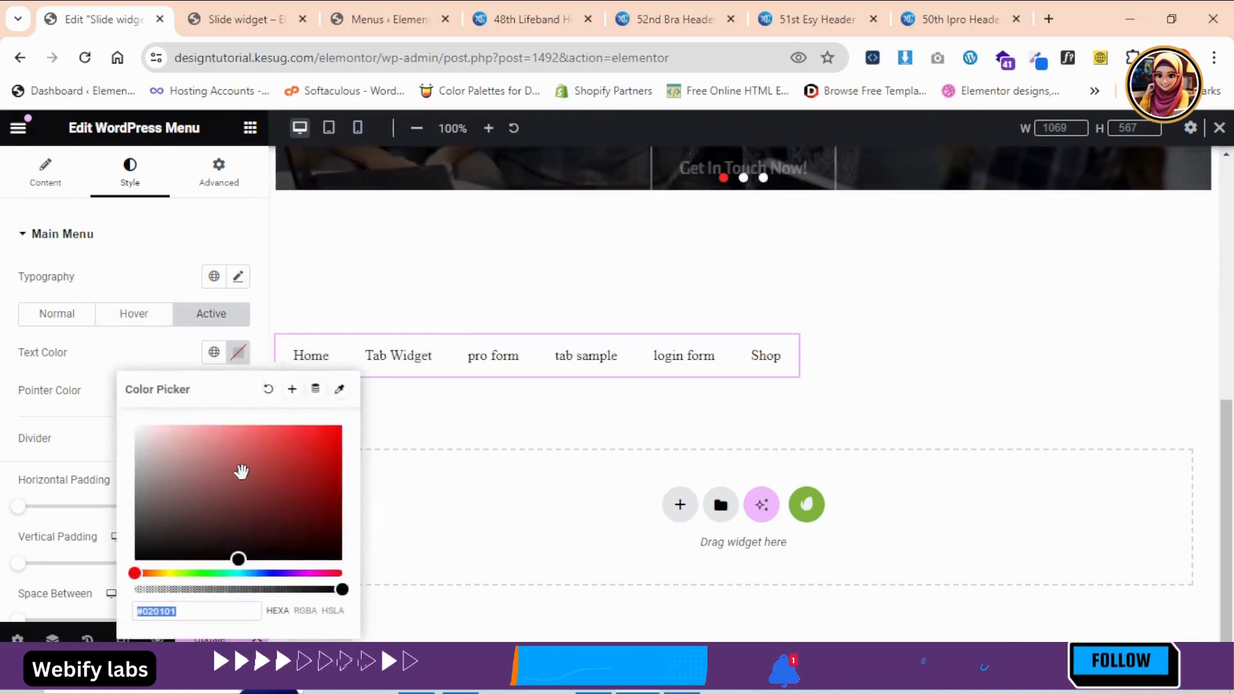
pyautogui.click(312, 484)
pyautogui.moveTo(215, 572); pyautogui.dragTo(172, 573)
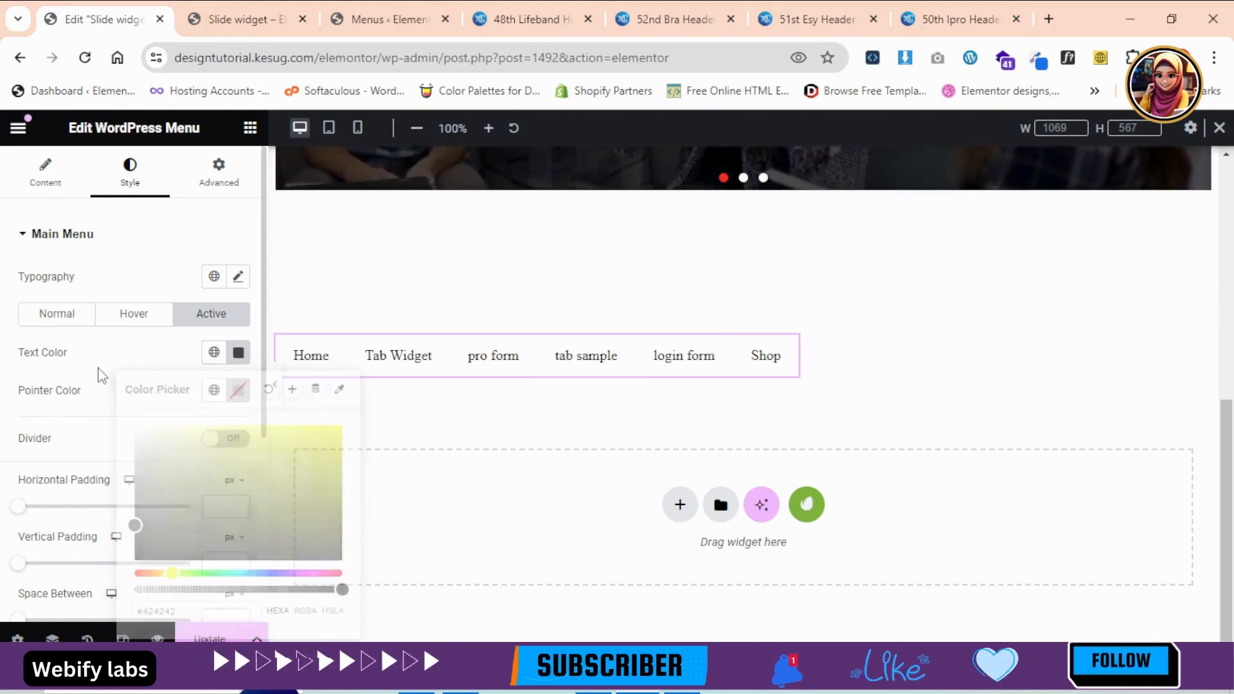
# Step: Set the main menu's active-state pointer color to the blue #078CC8
pyautogui.click(238, 391)
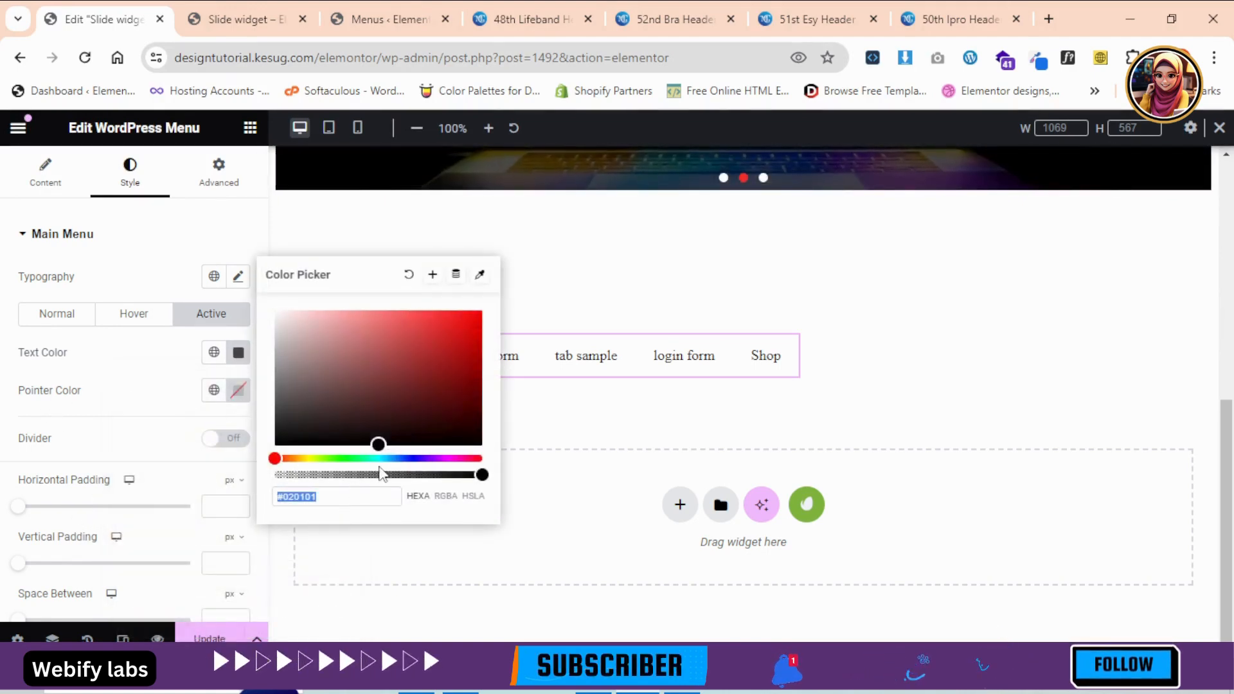
pyautogui.click(390, 459)
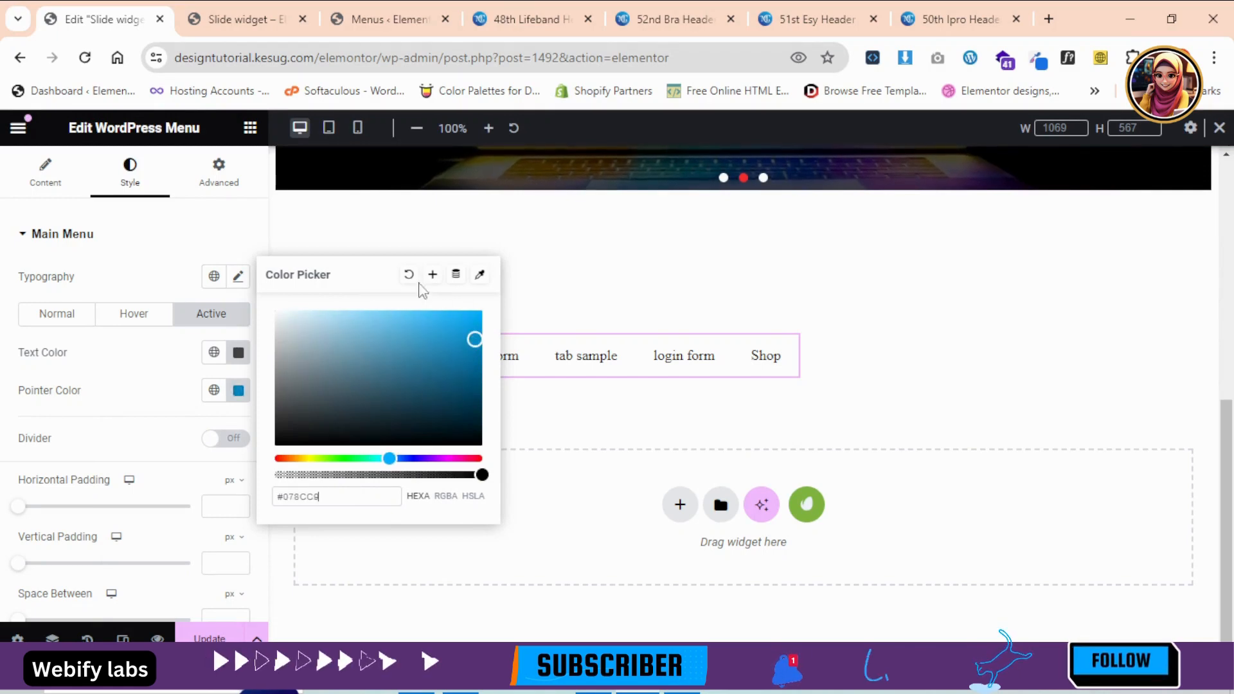
pyautogui.click(143, 384)
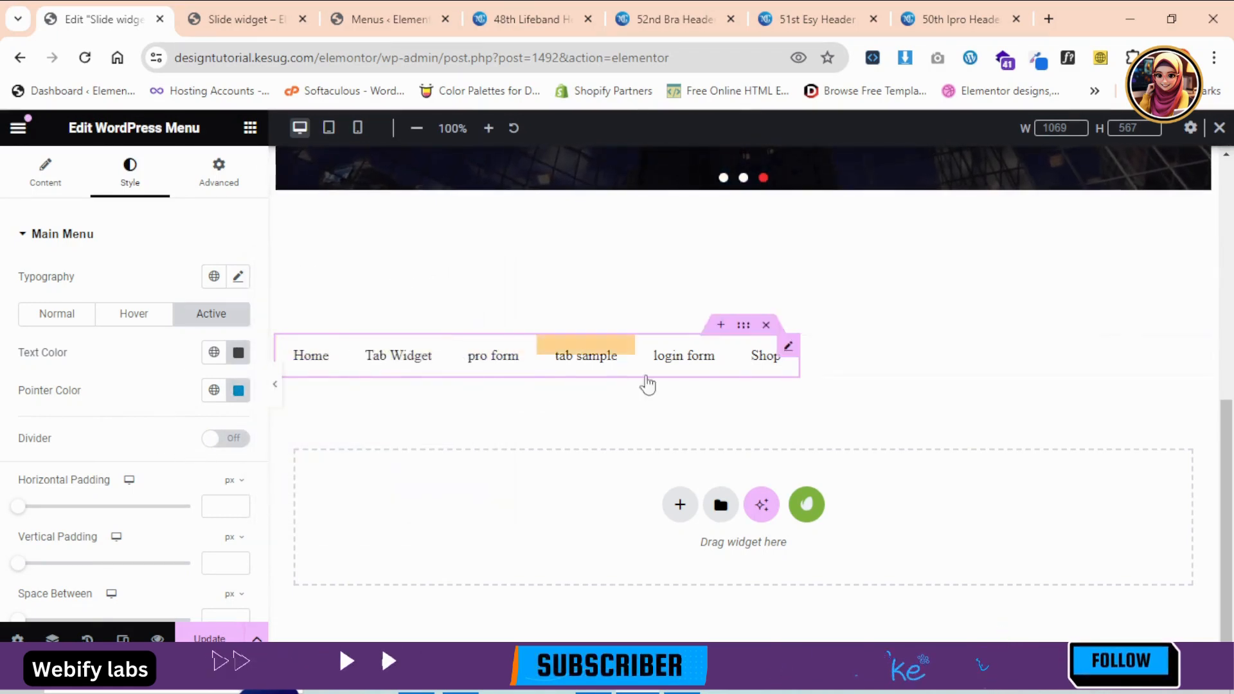
# Step: Turn on the main menu's divider, try the Double and Dotted styles, and settle on Dashed
pyautogui.click(233, 441)
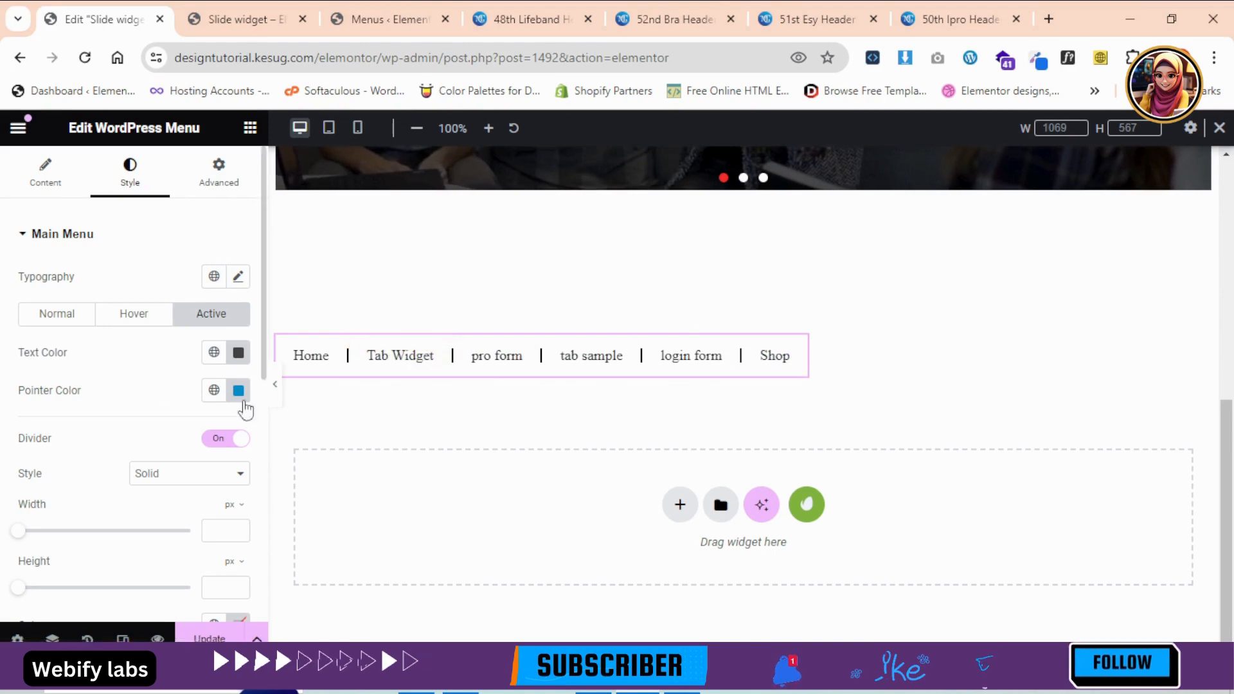
pyautogui.click(216, 480)
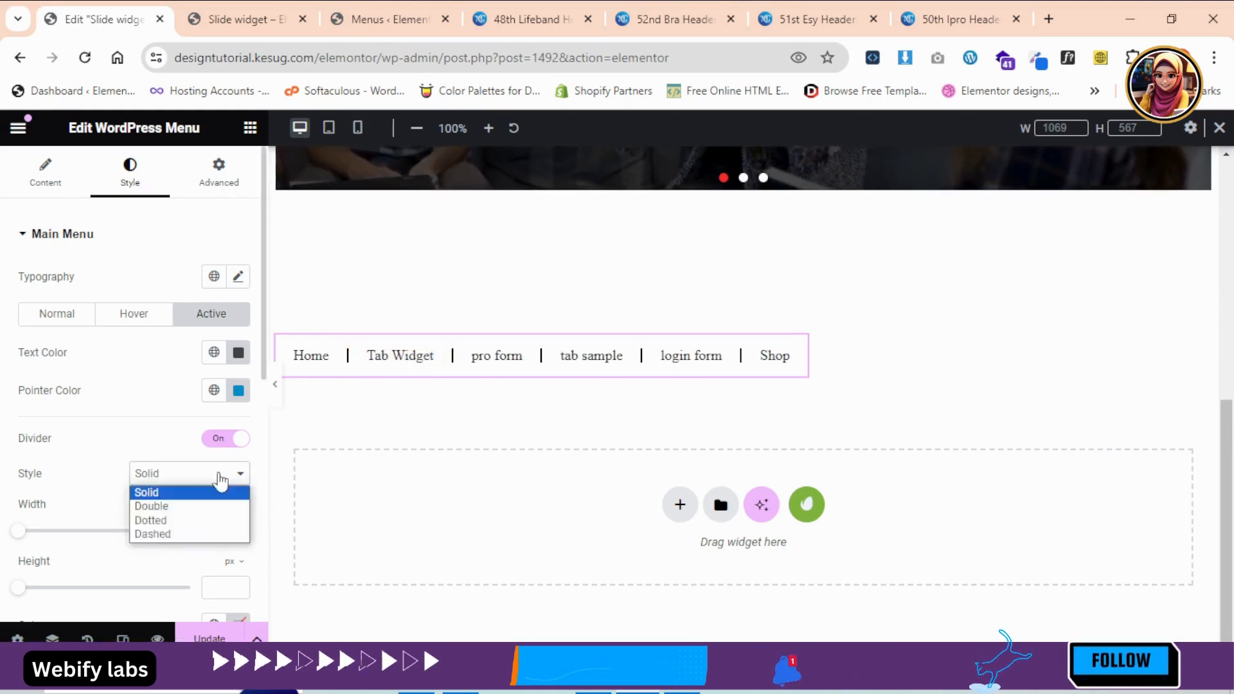
pyautogui.click(190, 506)
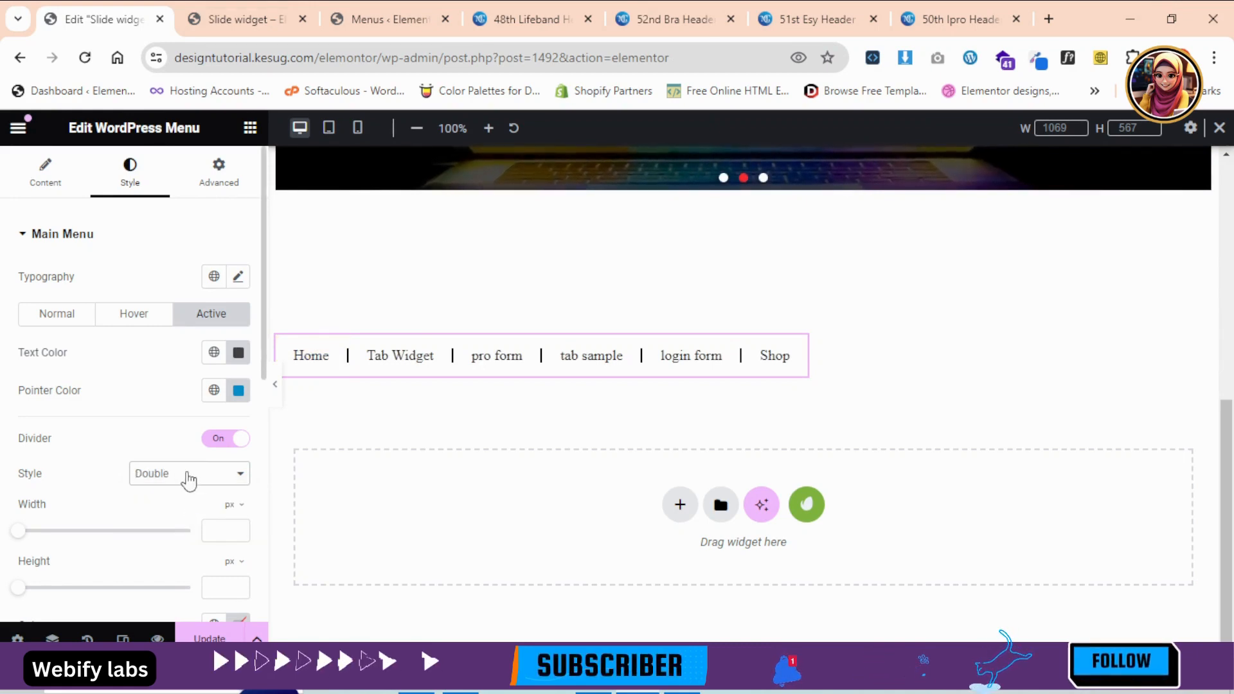
pyautogui.click(189, 479)
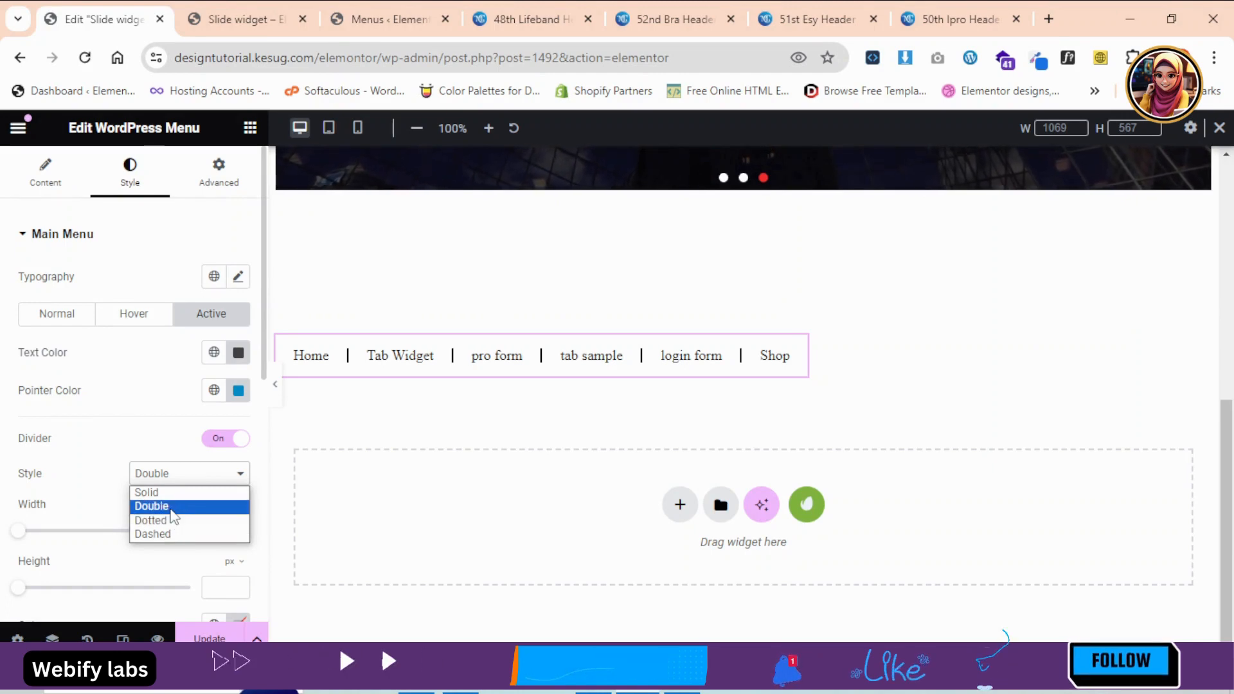
pyautogui.click(173, 522)
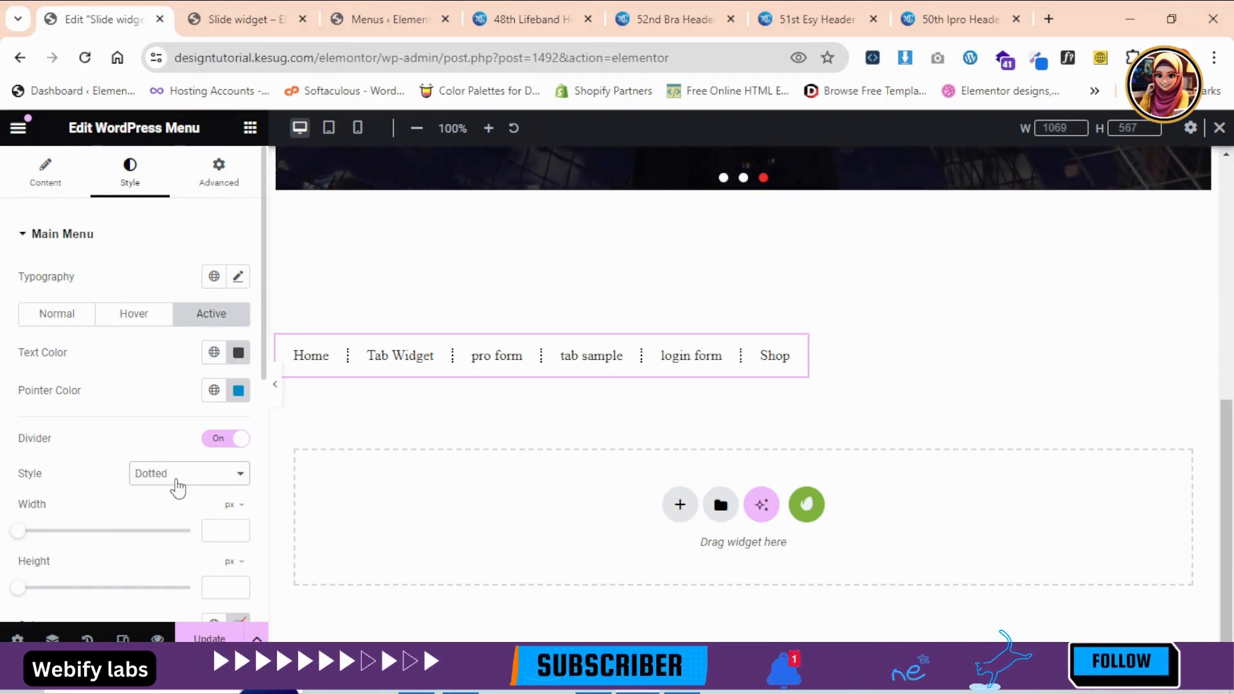
pyautogui.click(176, 481)
pyautogui.click(161, 535)
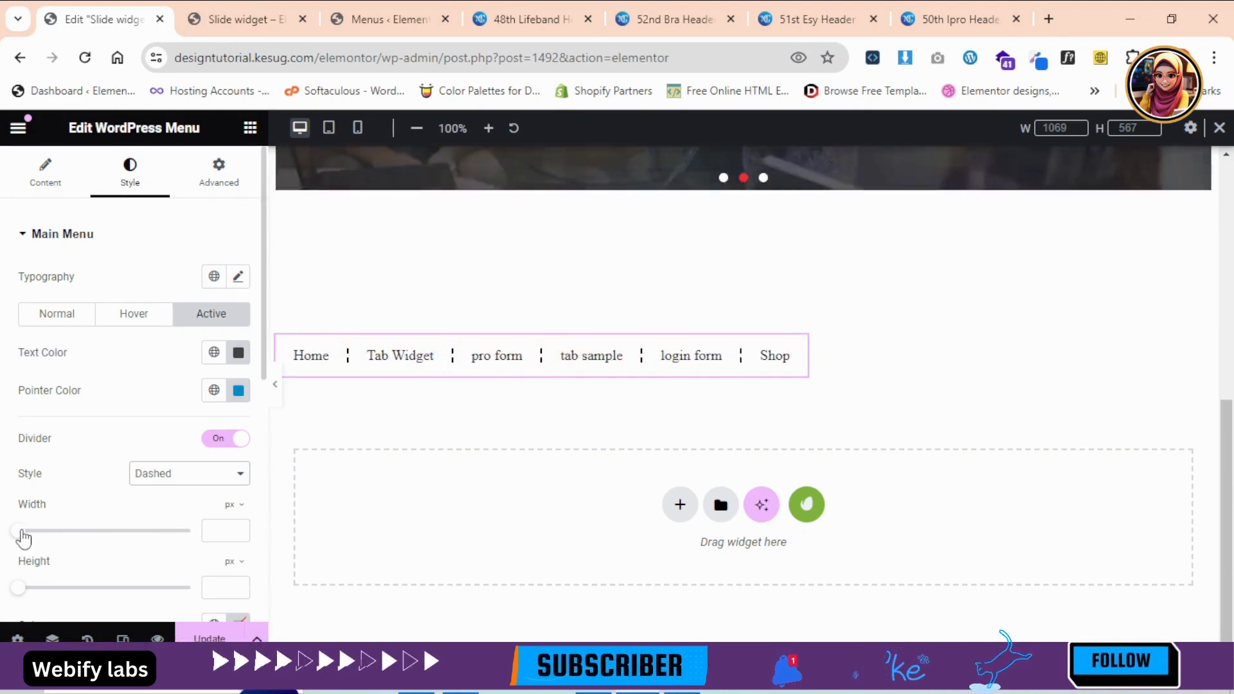
# Step: Set the dashed divider's width to 3 px and its height to 25 px
pyautogui.moveTo(21, 537); pyautogui.dragTo(47, 539)
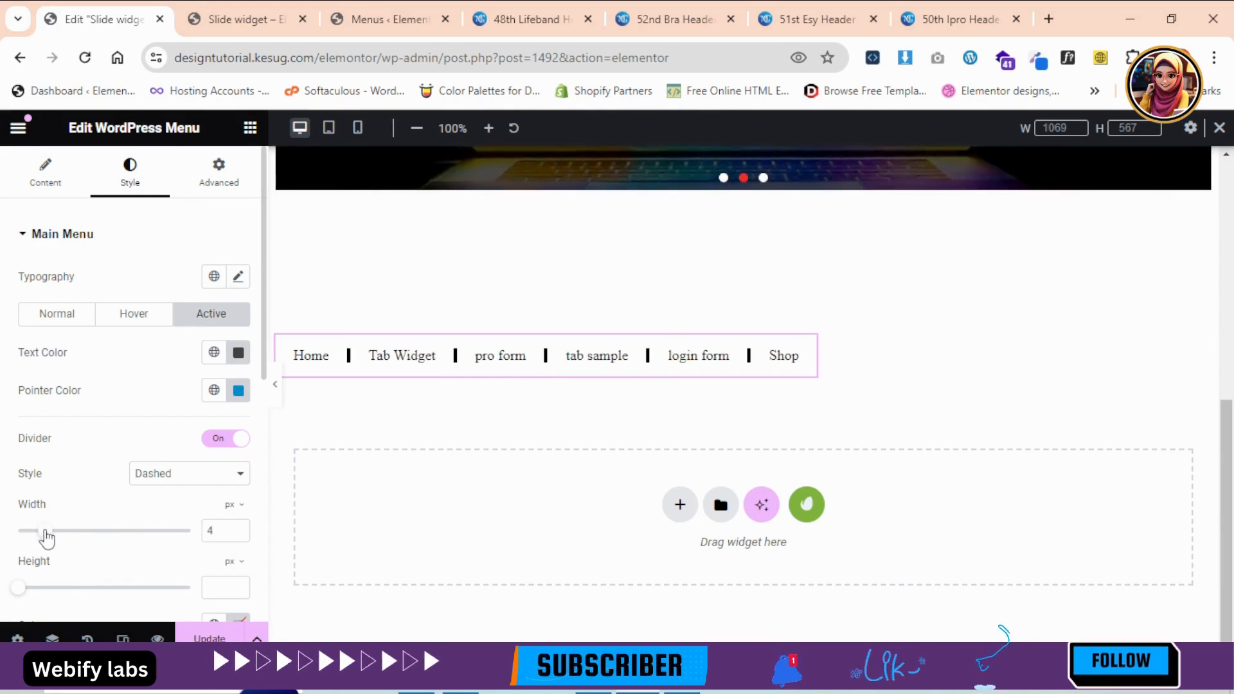
pyautogui.moveTo(22, 590); pyautogui.dragTo(90, 605)
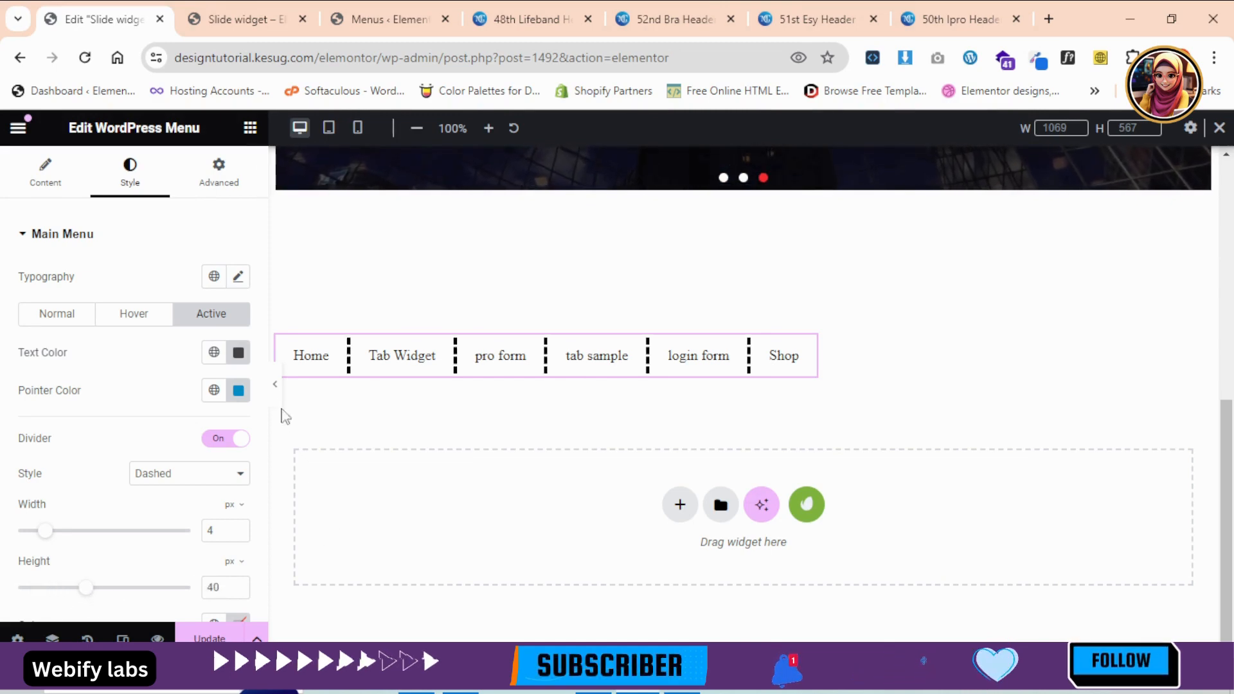
pyautogui.scroll(-3, 257, 418)
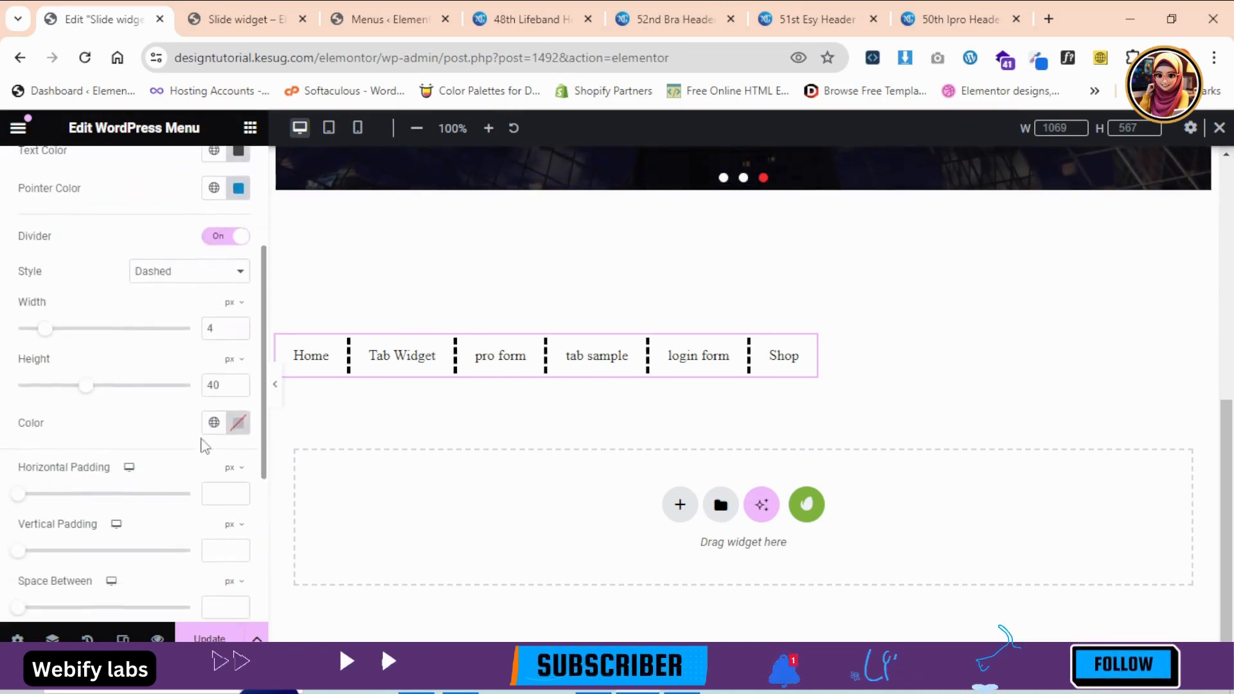
pyautogui.moveTo(86, 387); pyautogui.dragTo(60, 386)
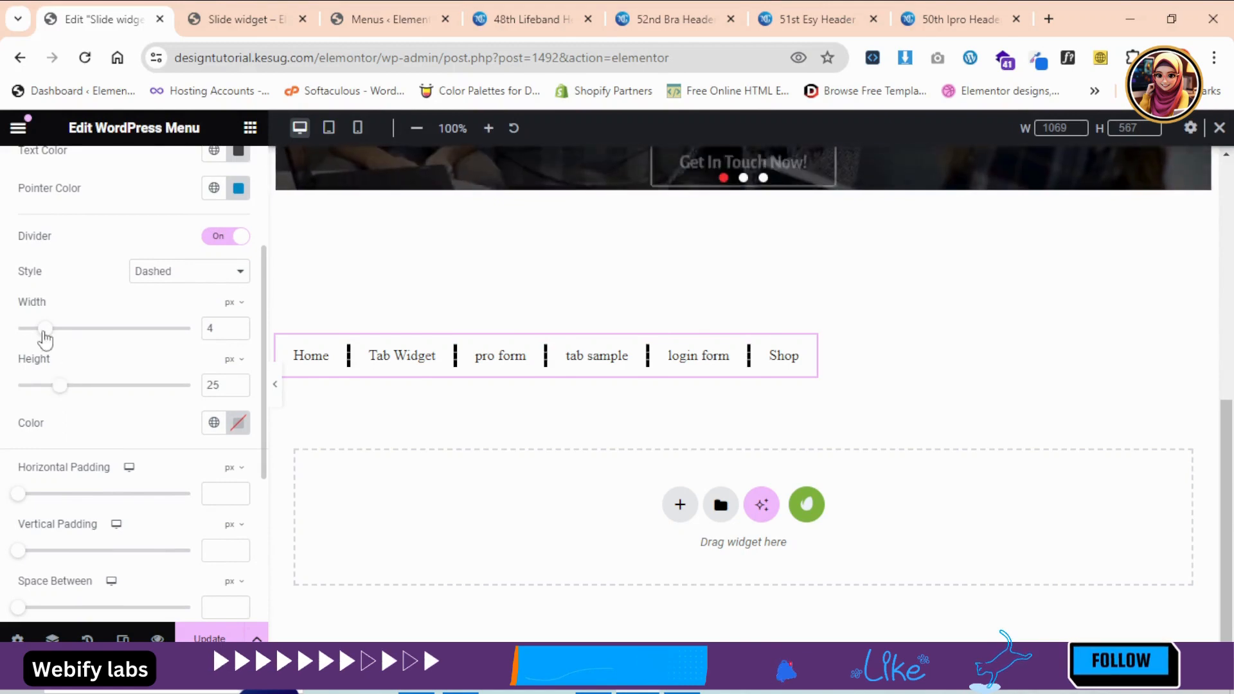
pyautogui.moveTo(33, 333); pyautogui.dragTo(35, 330)
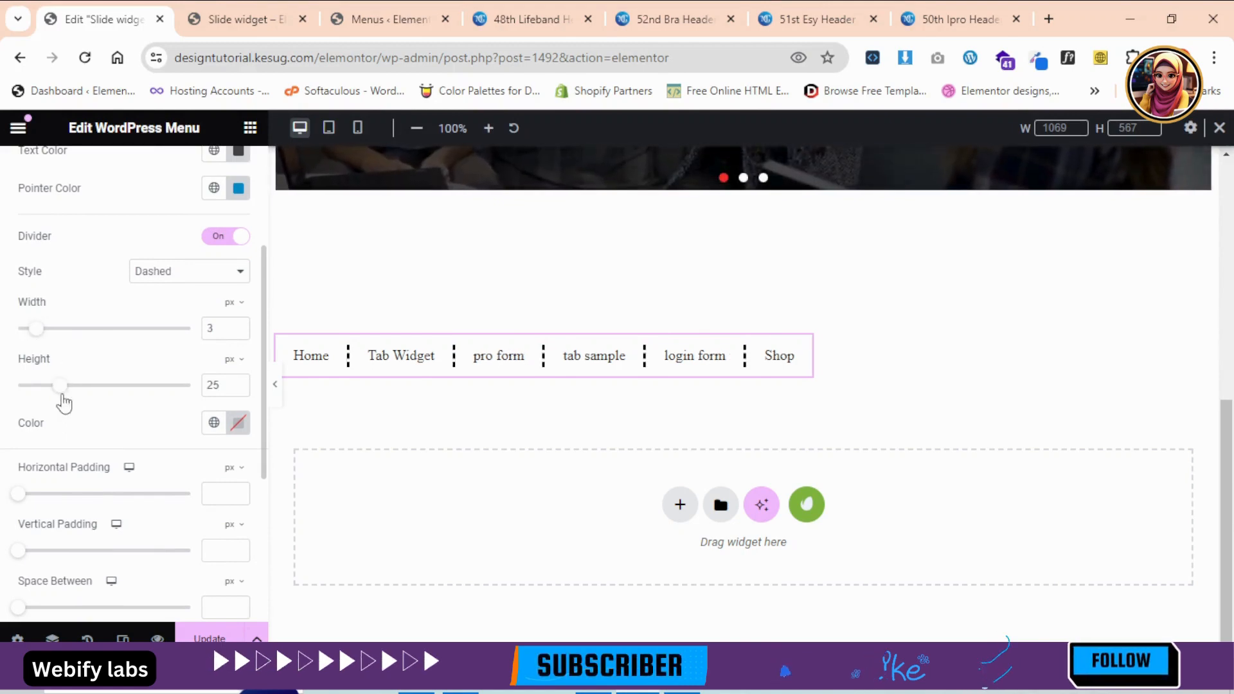
# Step: Set the main menu divider's color to the near-black #070000
pyautogui.click(237, 425)
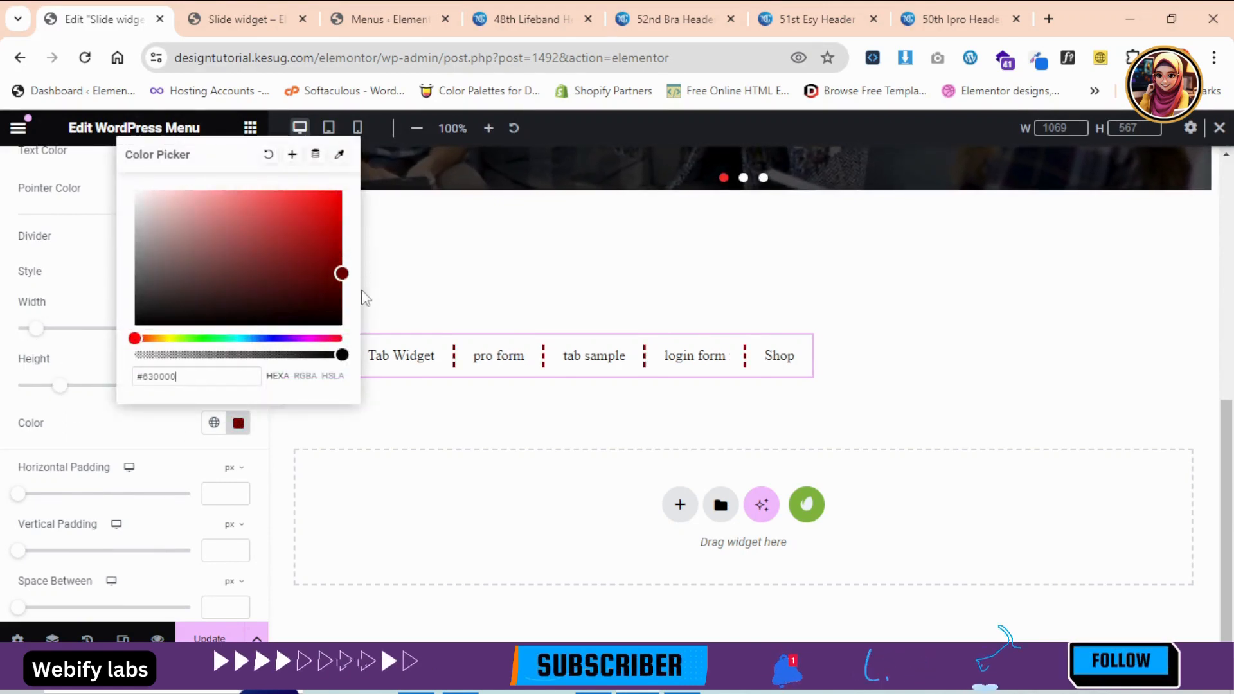
pyautogui.moveTo(364, 339); pyautogui.dragTo(362, 329)
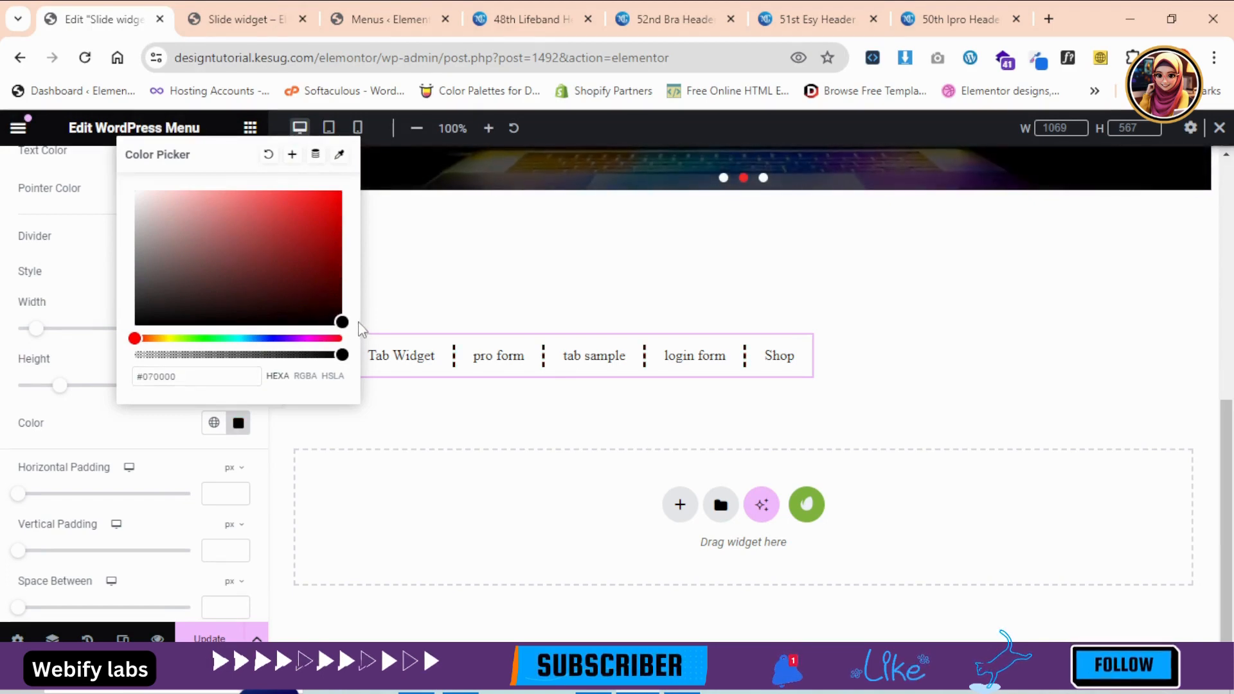
pyautogui.click(5, 425)
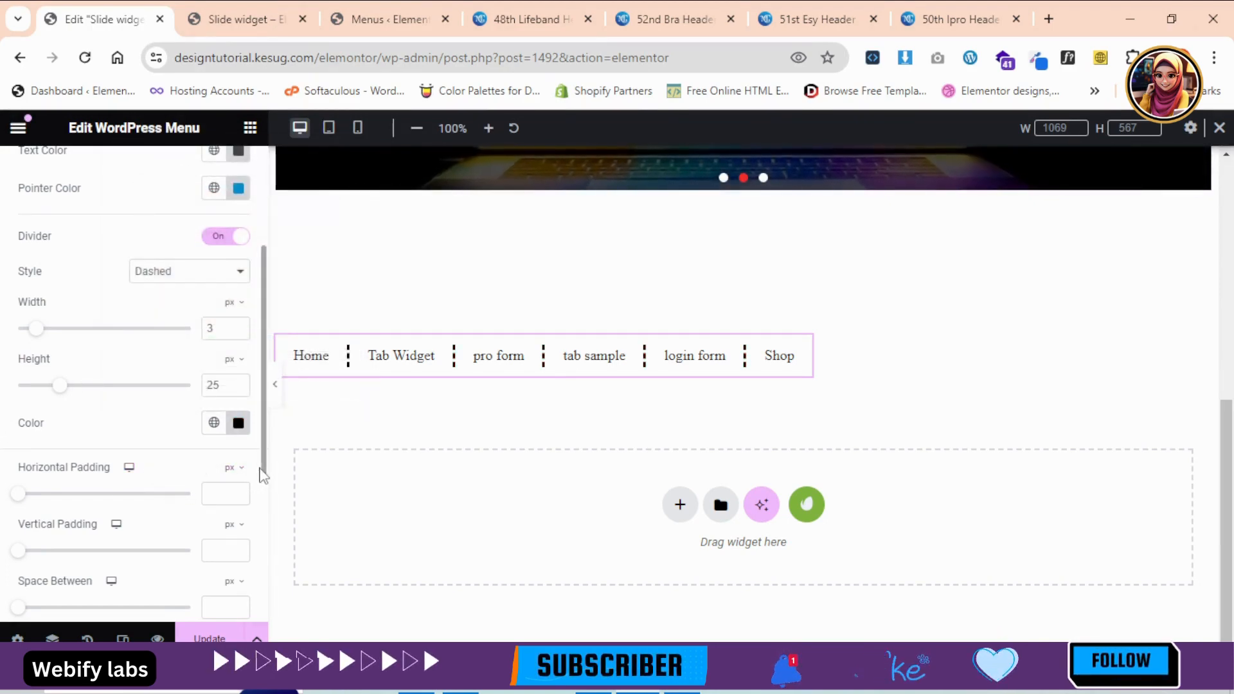
# Step: Set the main menu's horizontal padding to 37 px, vertical padding to 23 px, space between to 39 px and border radius to 41 px
pyautogui.scroll(-5, 264, 475)
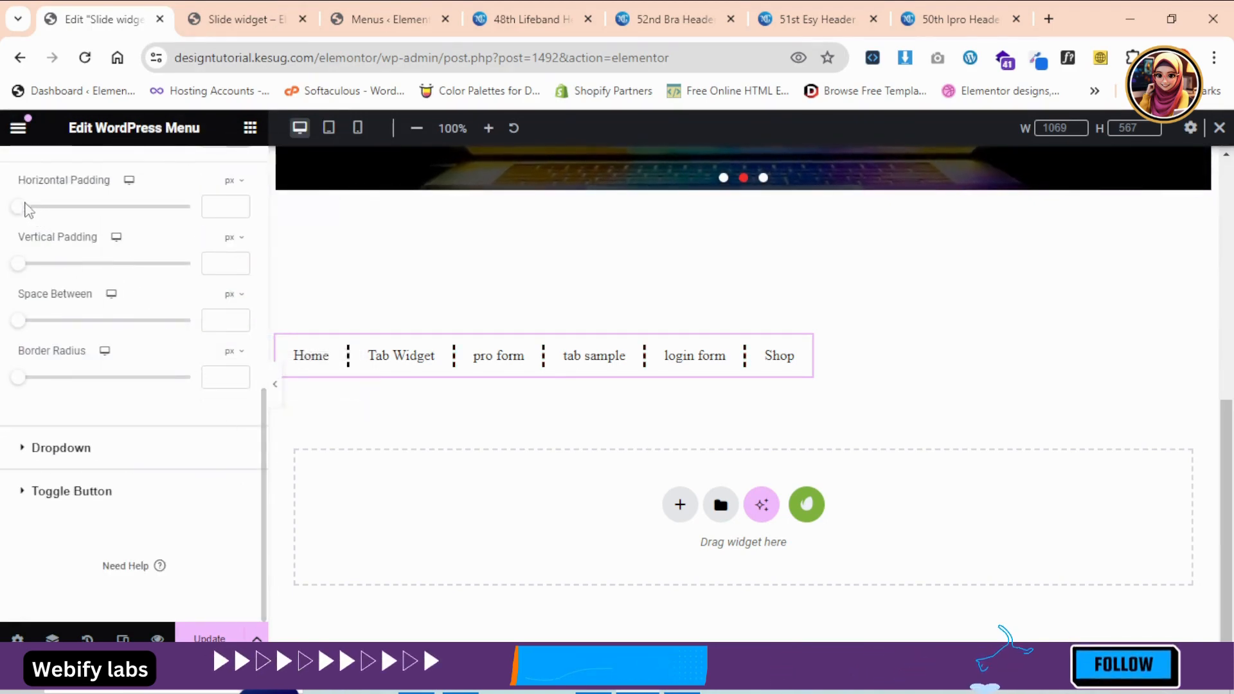
pyautogui.moveTo(22, 209); pyautogui.dragTo(148, 229)
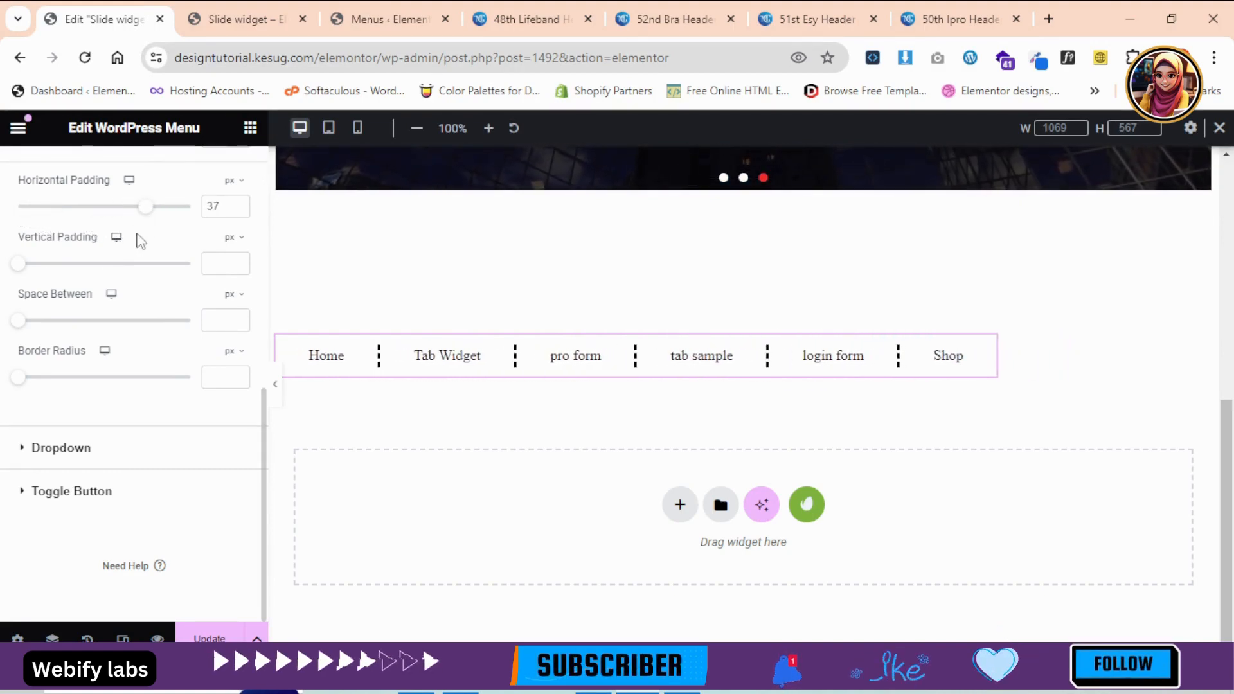
pyautogui.moveTo(70, 274); pyautogui.dragTo(97, 273)
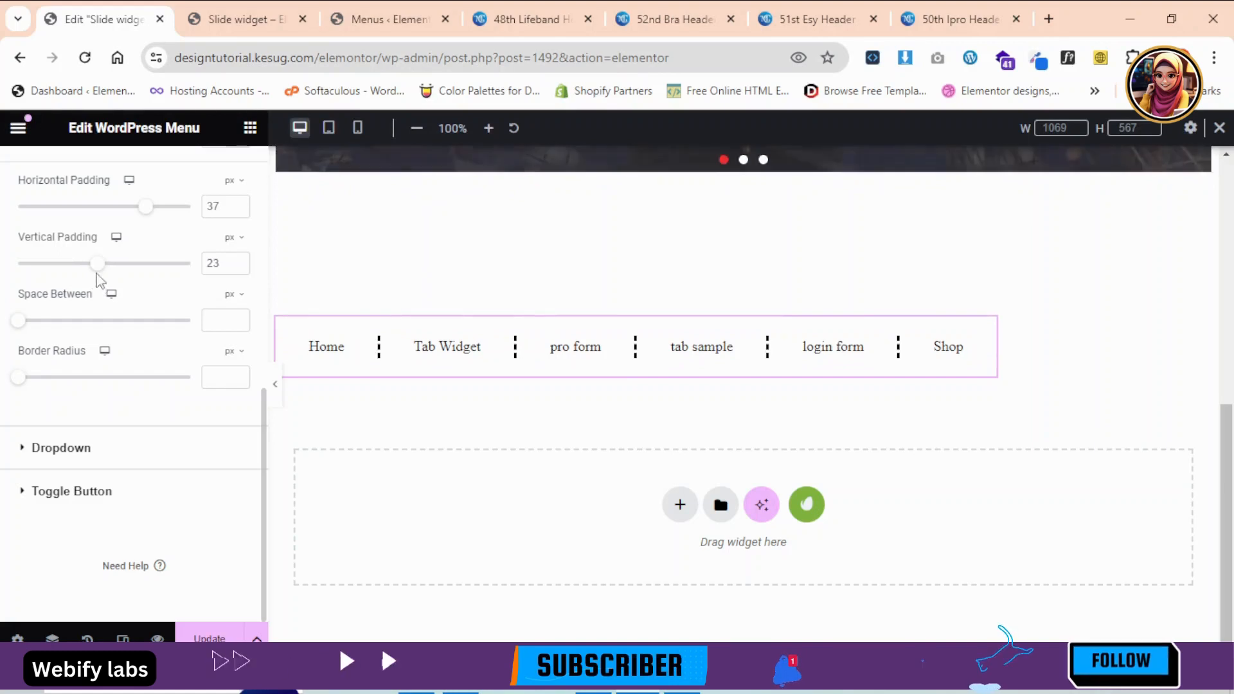
pyautogui.moveTo(19, 325); pyautogui.dragTo(85, 320)
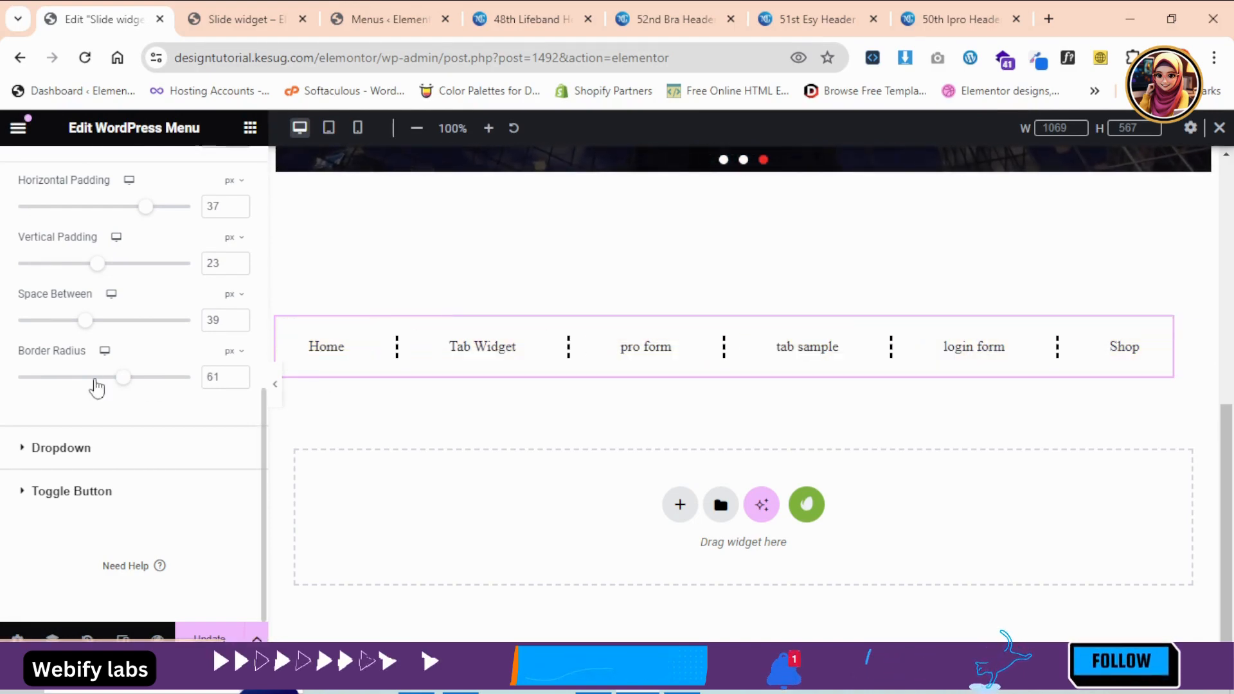
pyautogui.moveTo(94, 383); pyautogui.dragTo(90, 383)
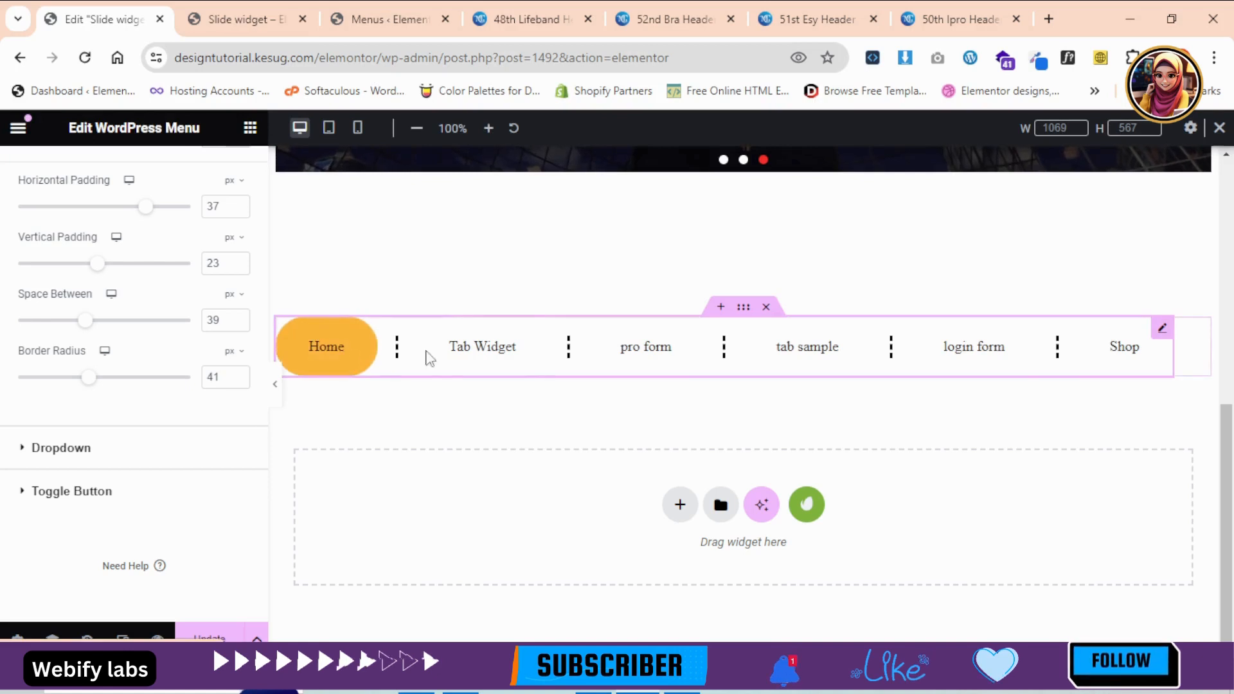
# Step: Switch the WordPress Menu widget's layout to Dropdown
pyautogui.click(21, 459)
pyautogui.scroll(-5, 264, 379)
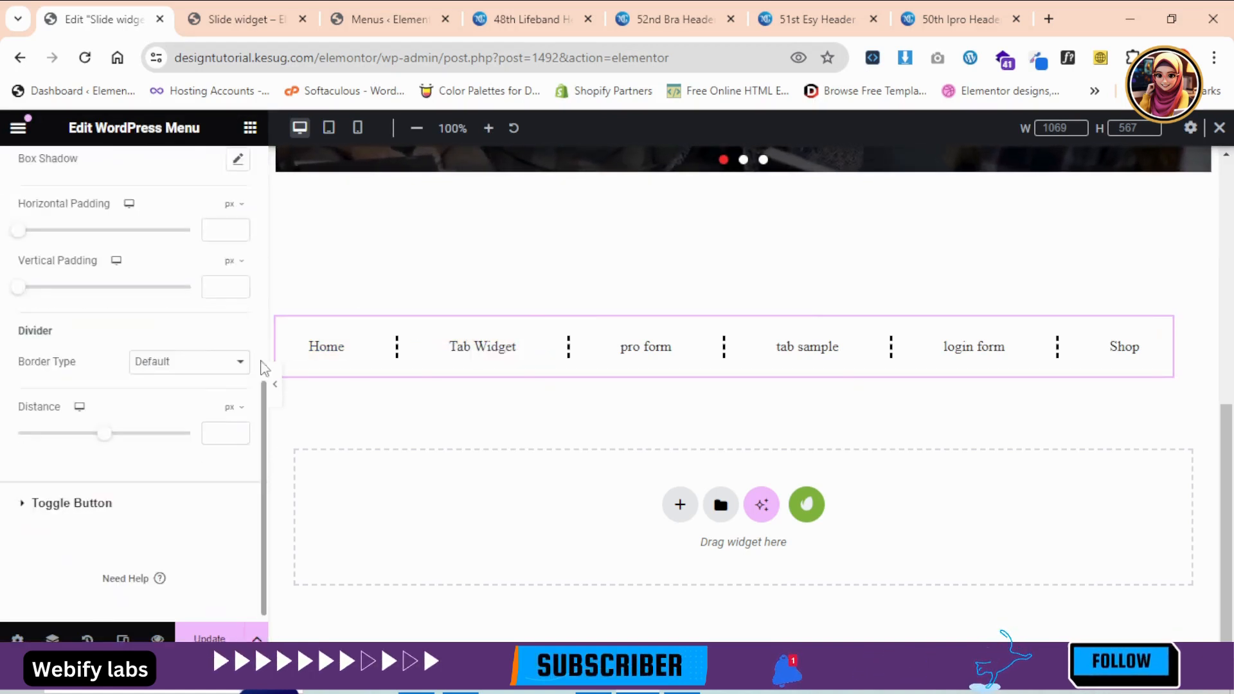
pyautogui.moveTo(265, 400); pyautogui.dragTo(262, 329)
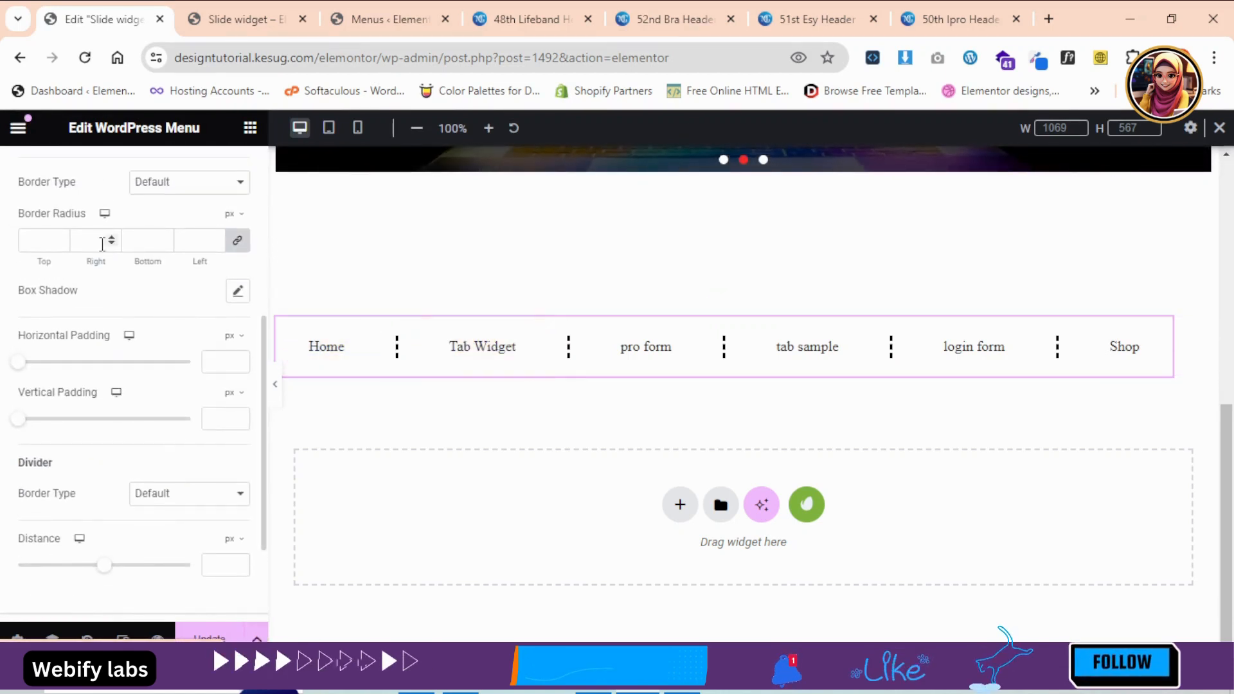
pyautogui.scroll(10, 264, 180)
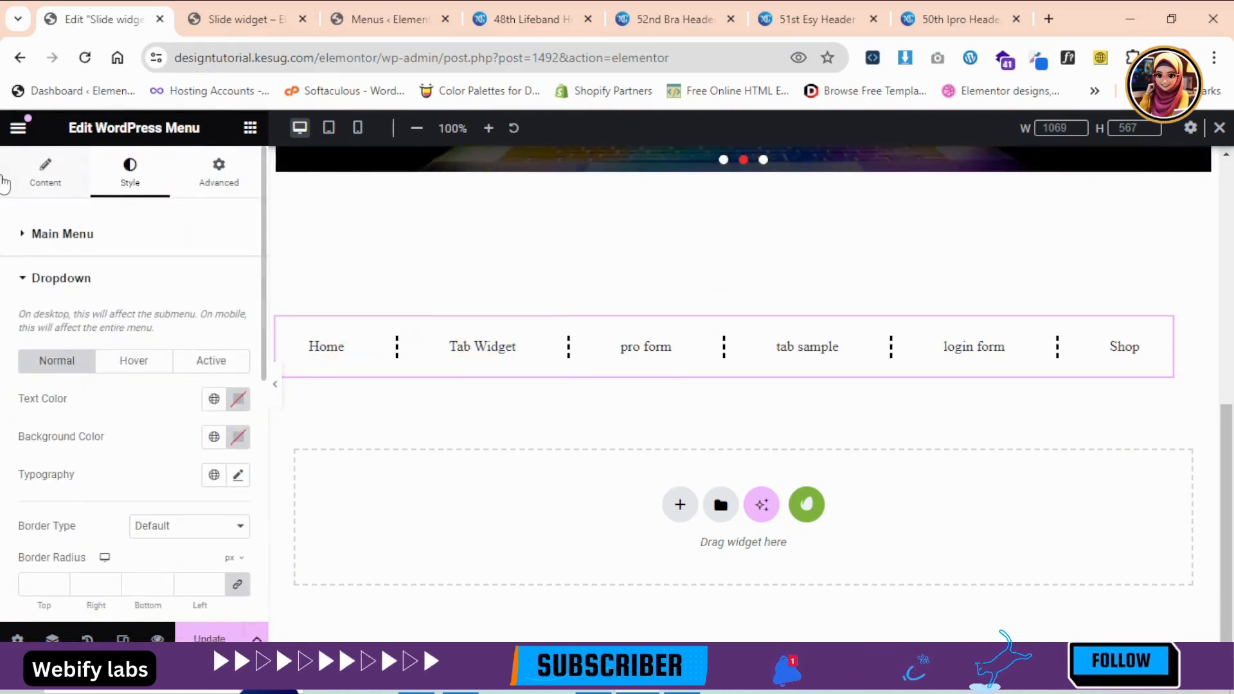
pyautogui.click(42, 171)
pyautogui.click(192, 506)
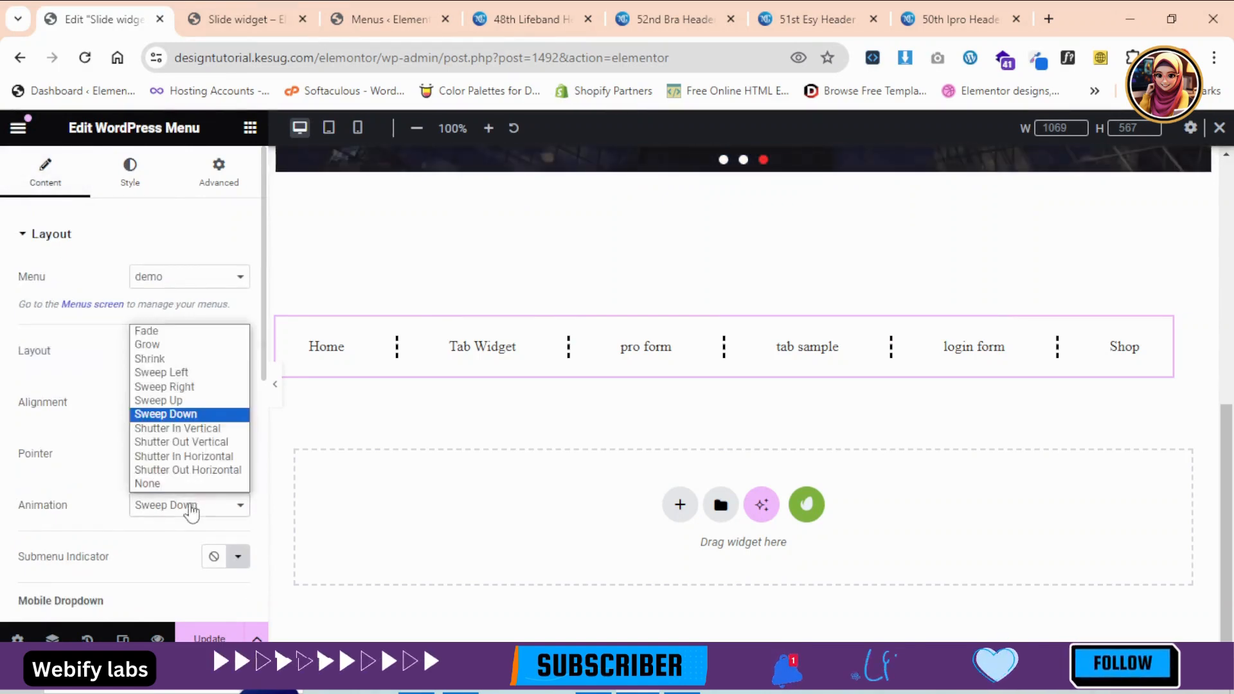
pyautogui.click(180, 506)
pyautogui.click(171, 458)
pyautogui.click(171, 458)
pyautogui.click(193, 351)
pyautogui.click(186, 400)
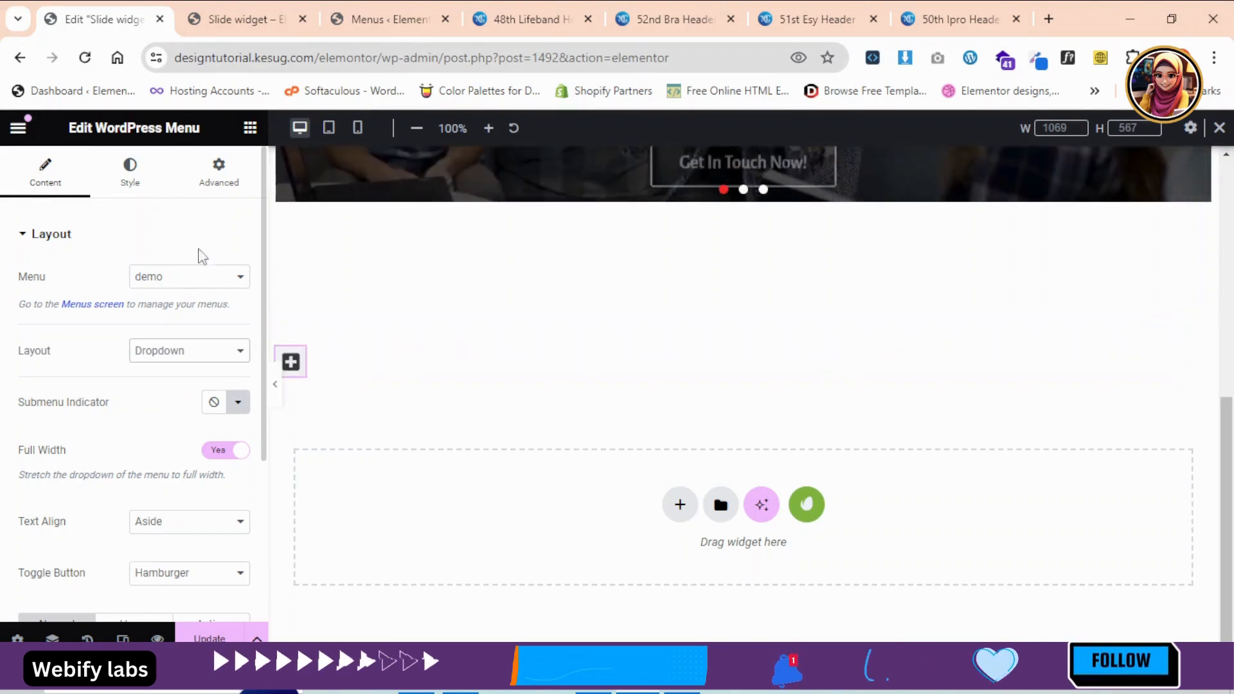
# Step: Review the dropdown's color, typography, border, padding, divider and distance style options, check the toggled menu in the preview, and return to the layout settings
pyautogui.click(130, 172)
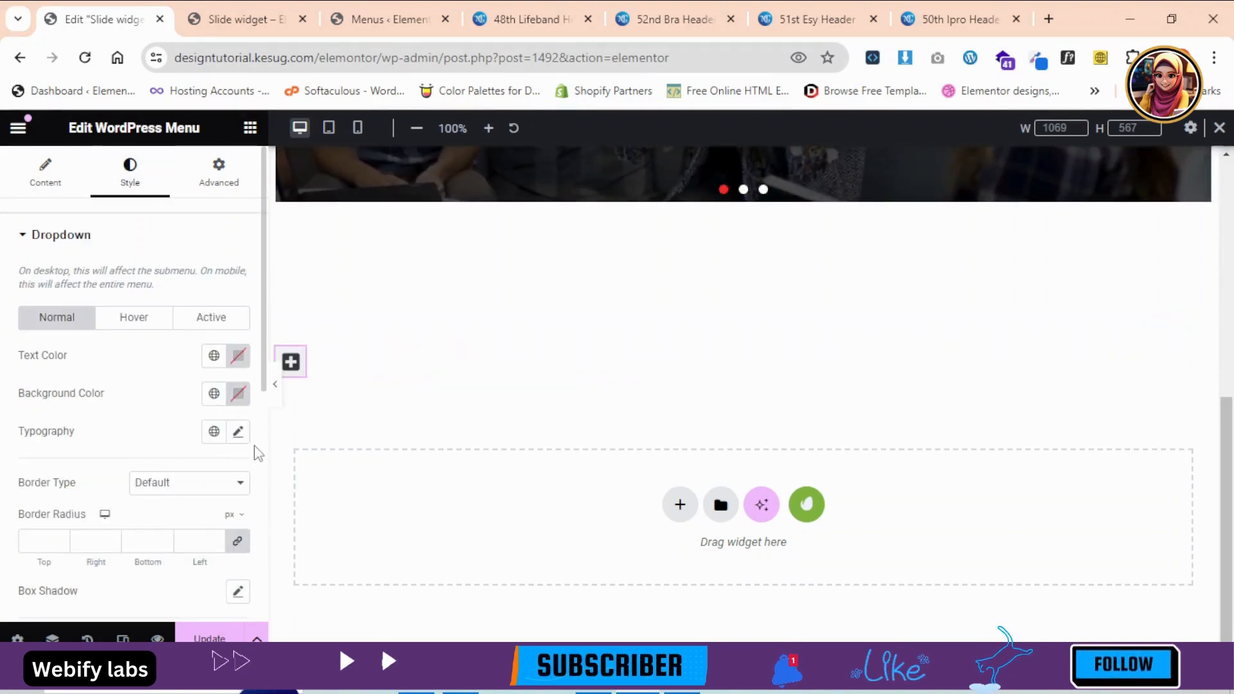
pyautogui.scroll(-7, 180, 412)
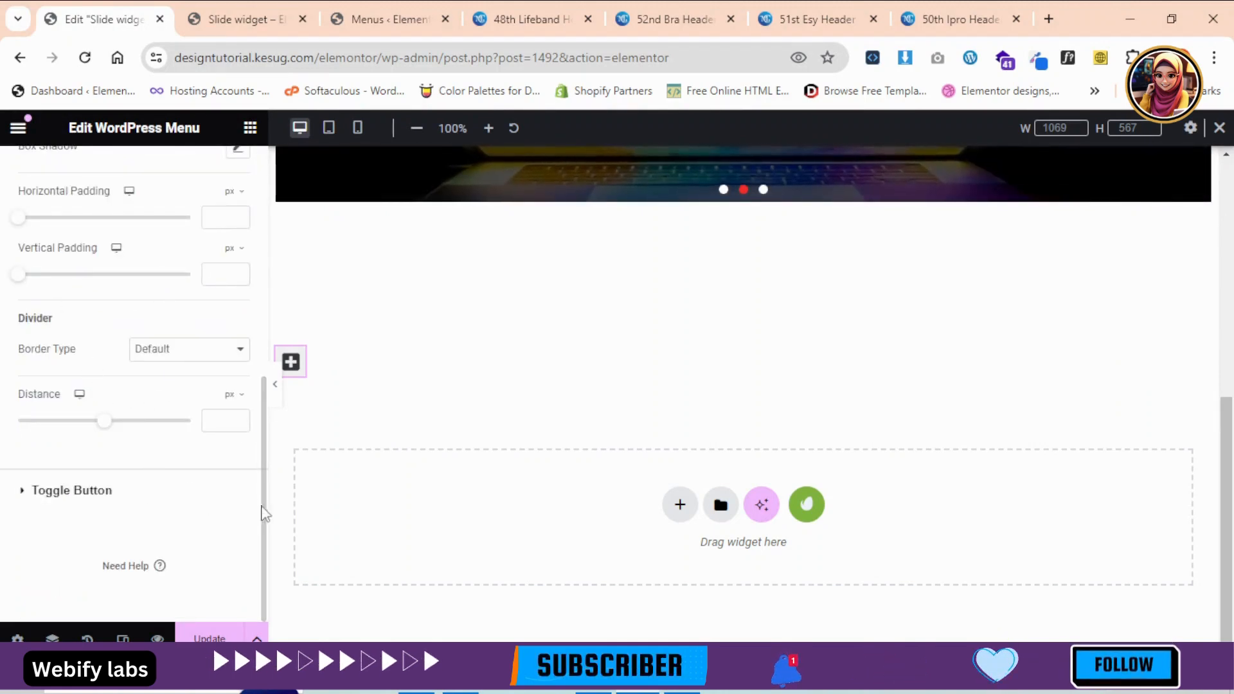
pyautogui.moveTo(264, 505); pyautogui.dragTo(278, 305)
pyautogui.scroll(2, 122, 254)
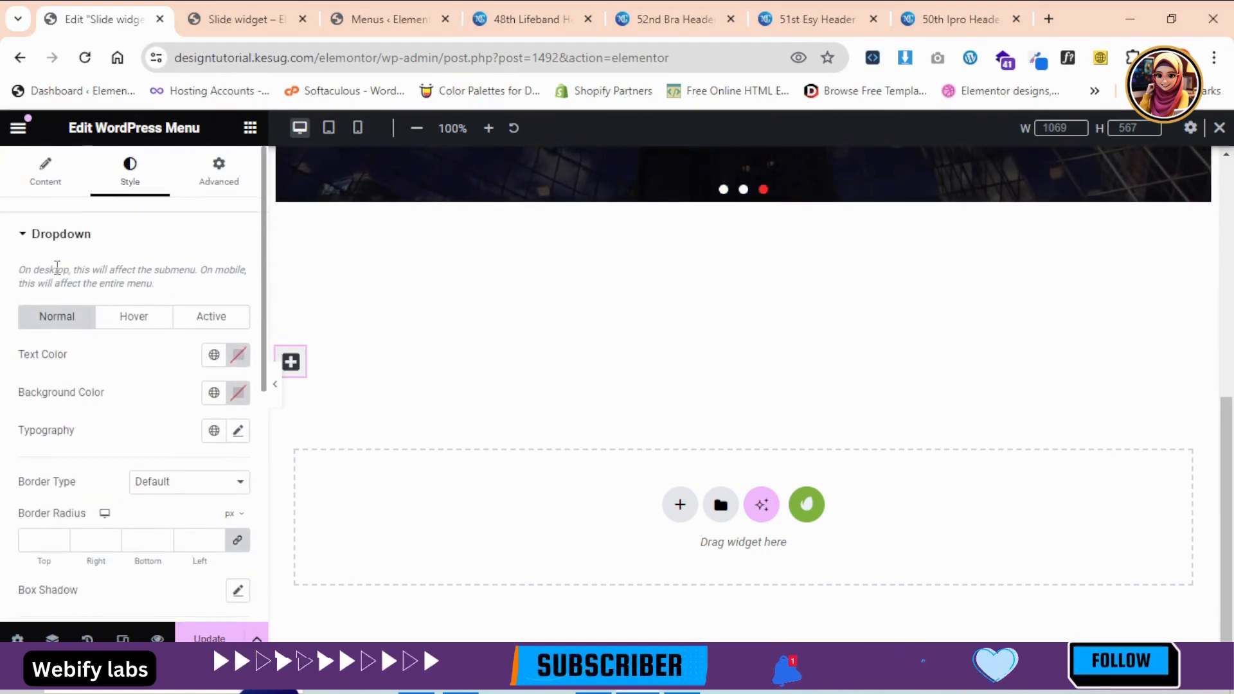
pyautogui.scroll(-1, 115, 263)
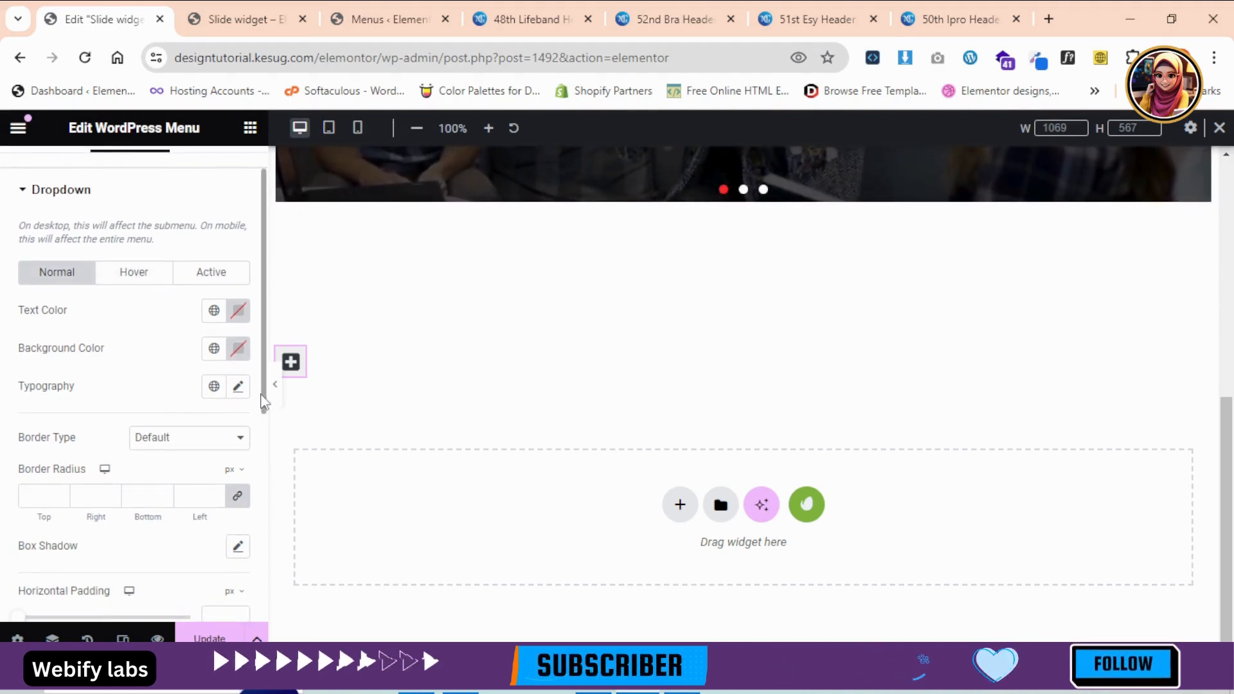
pyautogui.scroll(-6, 261, 396)
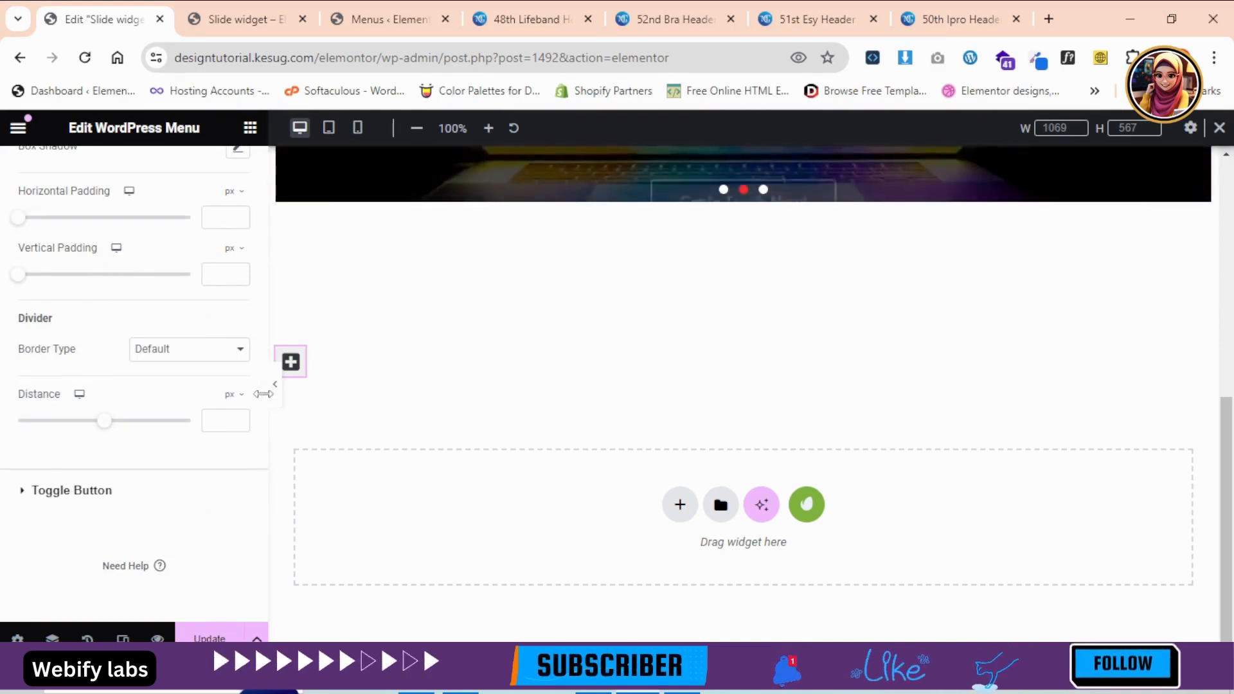
pyautogui.moveTo(261, 396); pyautogui.dragTo(257, 296)
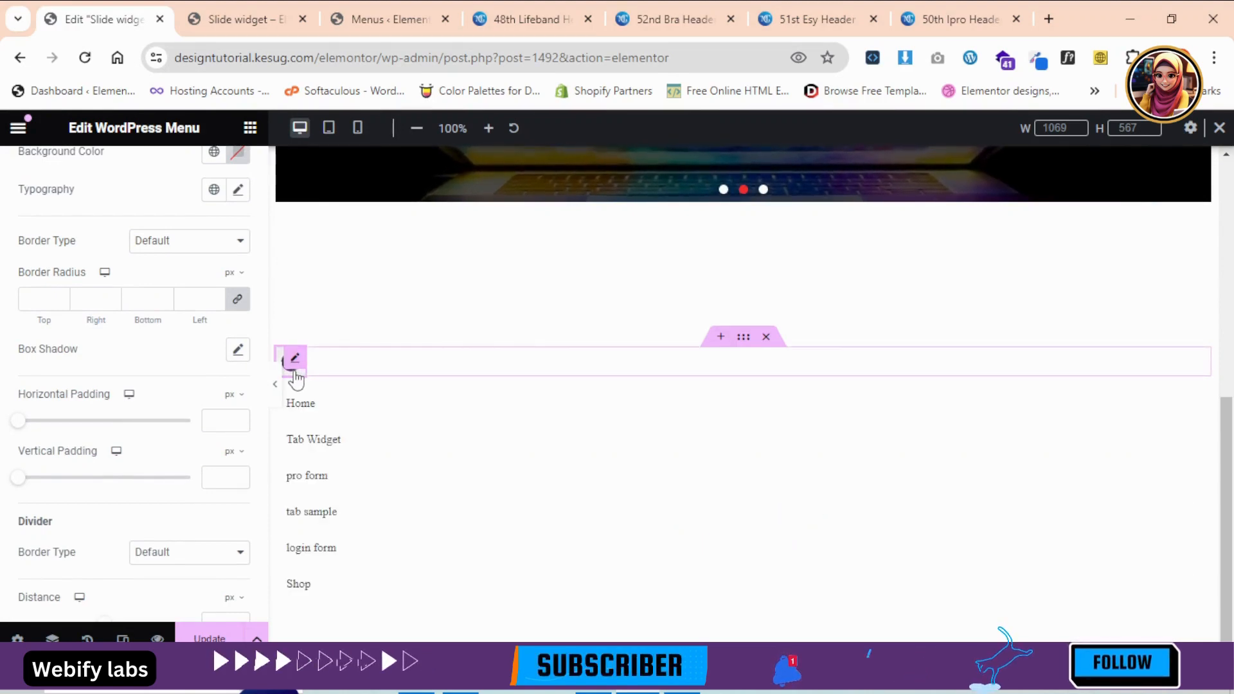
pyautogui.click(294, 371)
pyautogui.moveTo(264, 288); pyautogui.dragTo(256, 202)
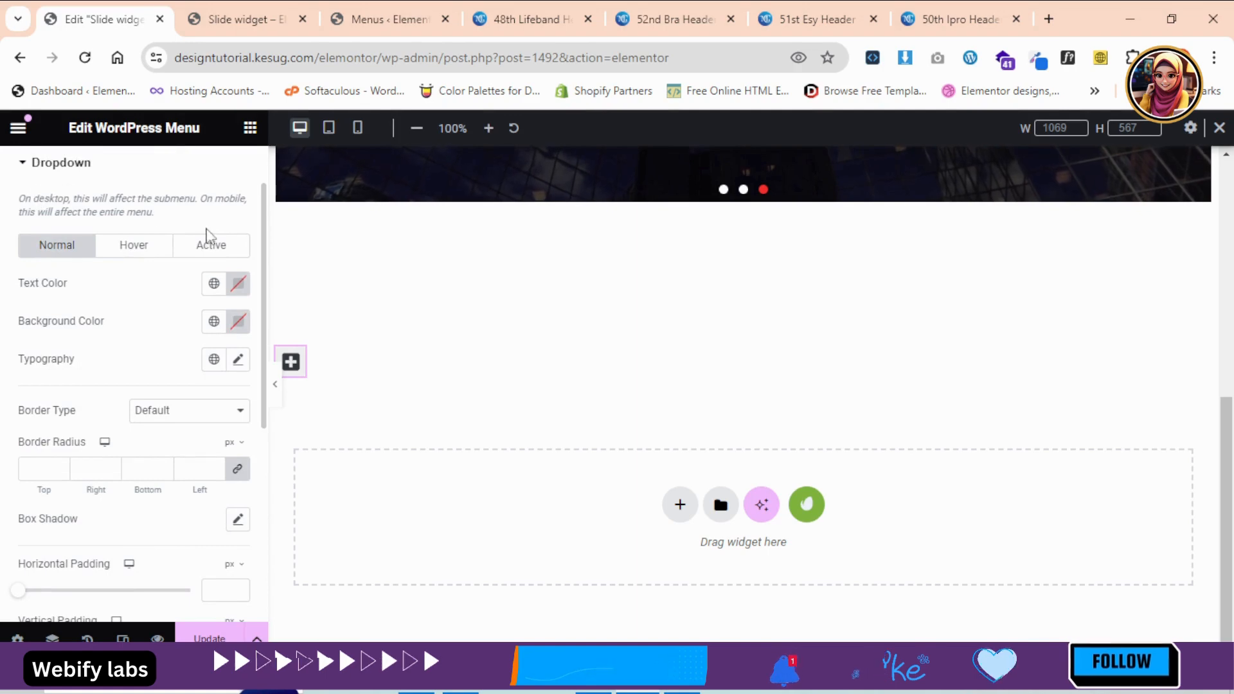
pyautogui.scroll(1, 251, 179)
pyautogui.click(35, 180)
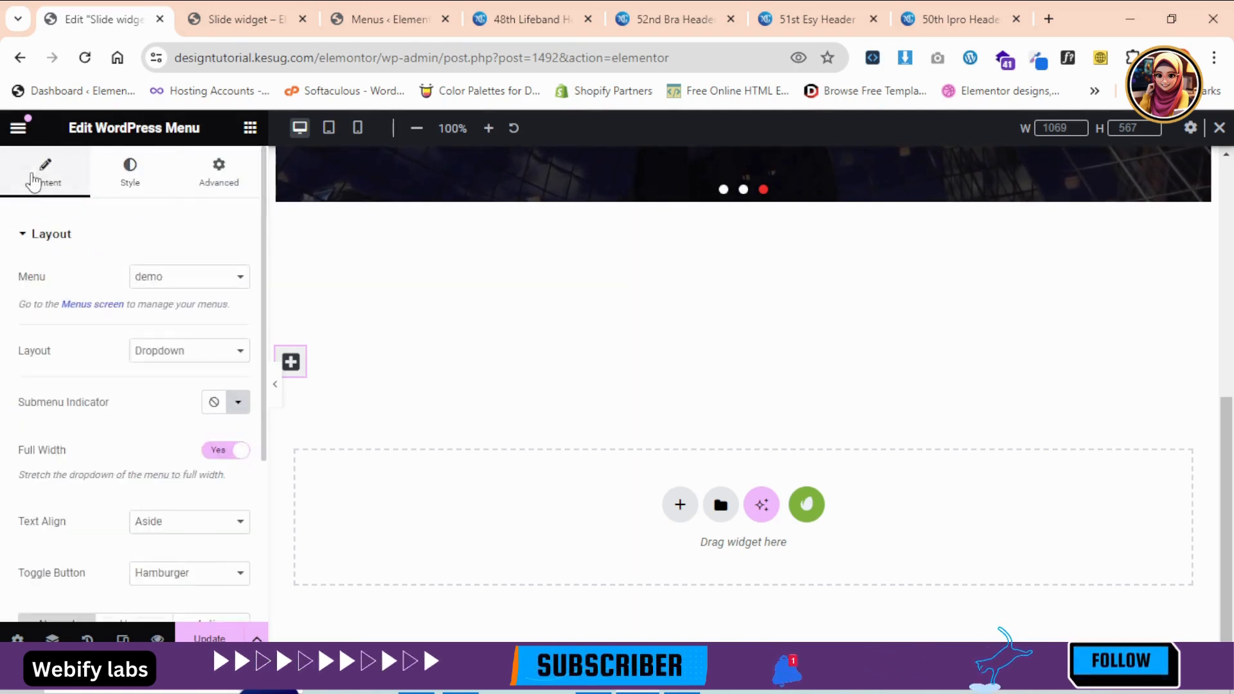
# Step: Switch the WordPress Menu widget's layout back to Horizontal and open its Toggle Button style settings
pyautogui.click(193, 351)
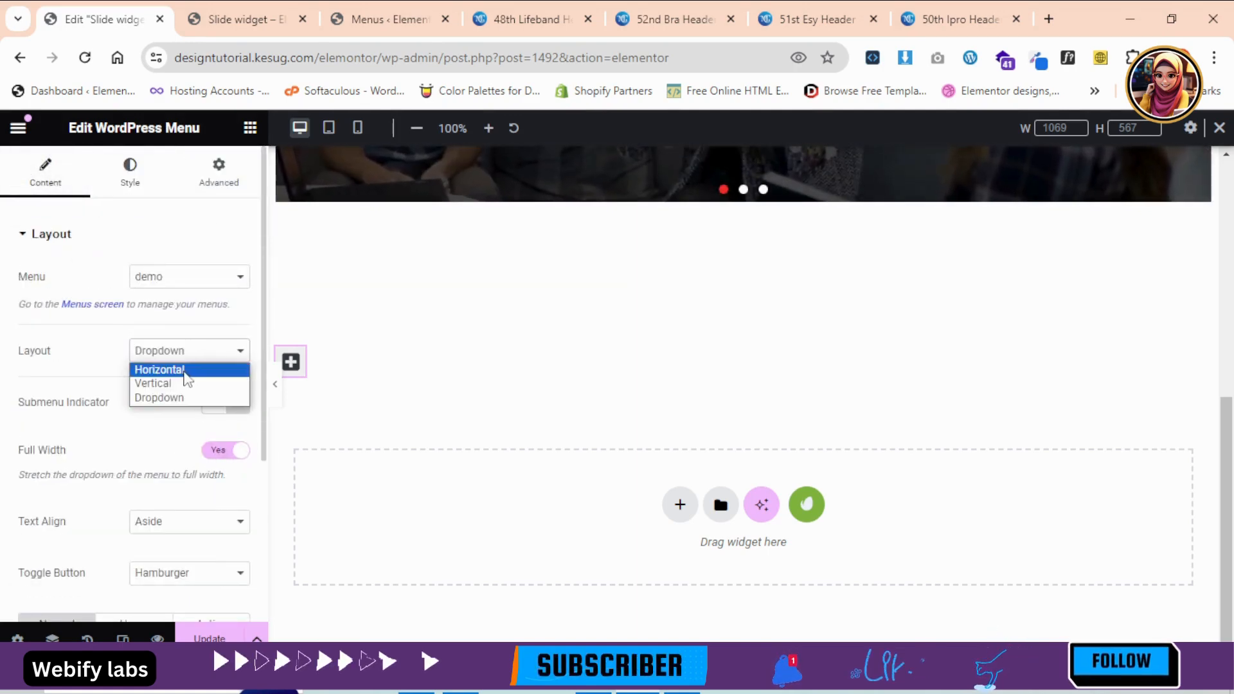
pyautogui.click(154, 367)
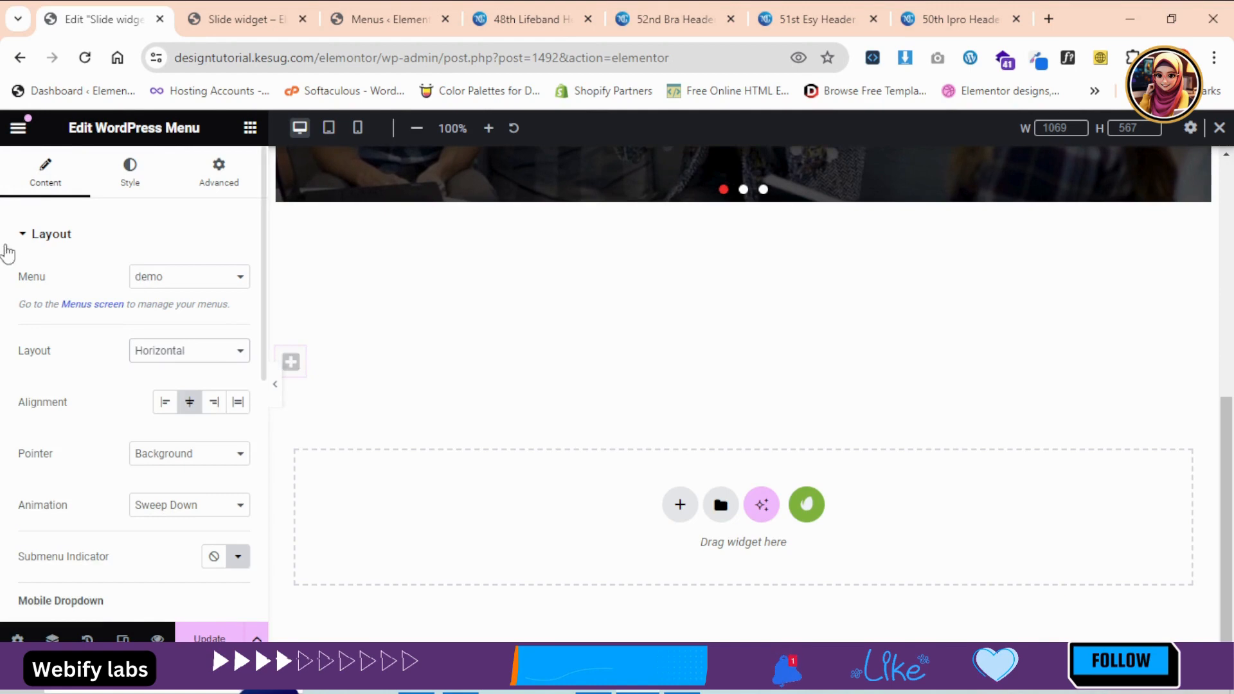
pyautogui.click(119, 175)
pyautogui.scroll(-10, 258, 410)
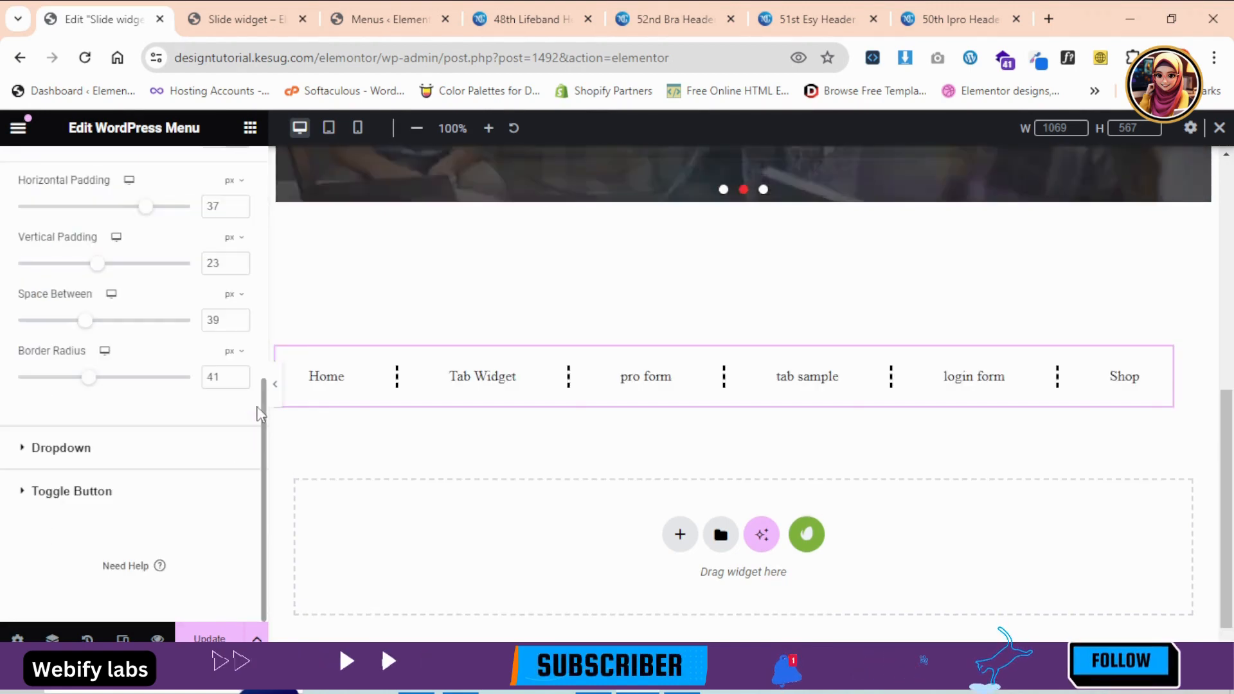
pyautogui.click(92, 495)
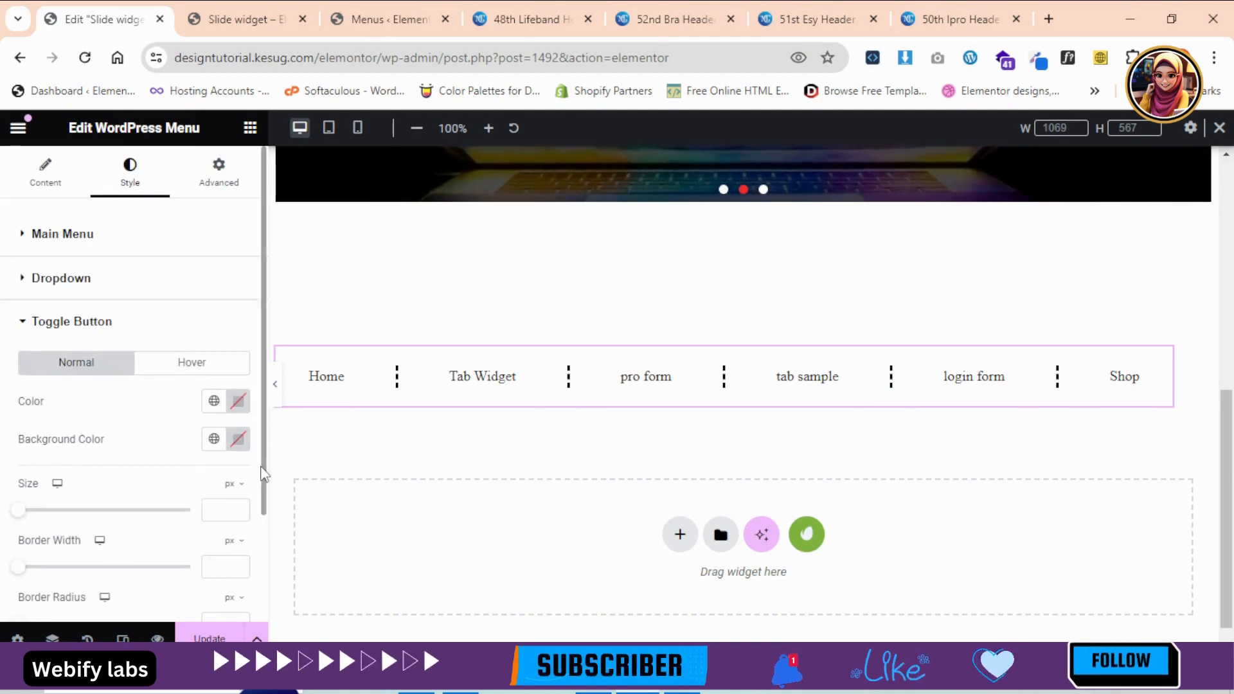
pyautogui.scroll(-2, 263, 482)
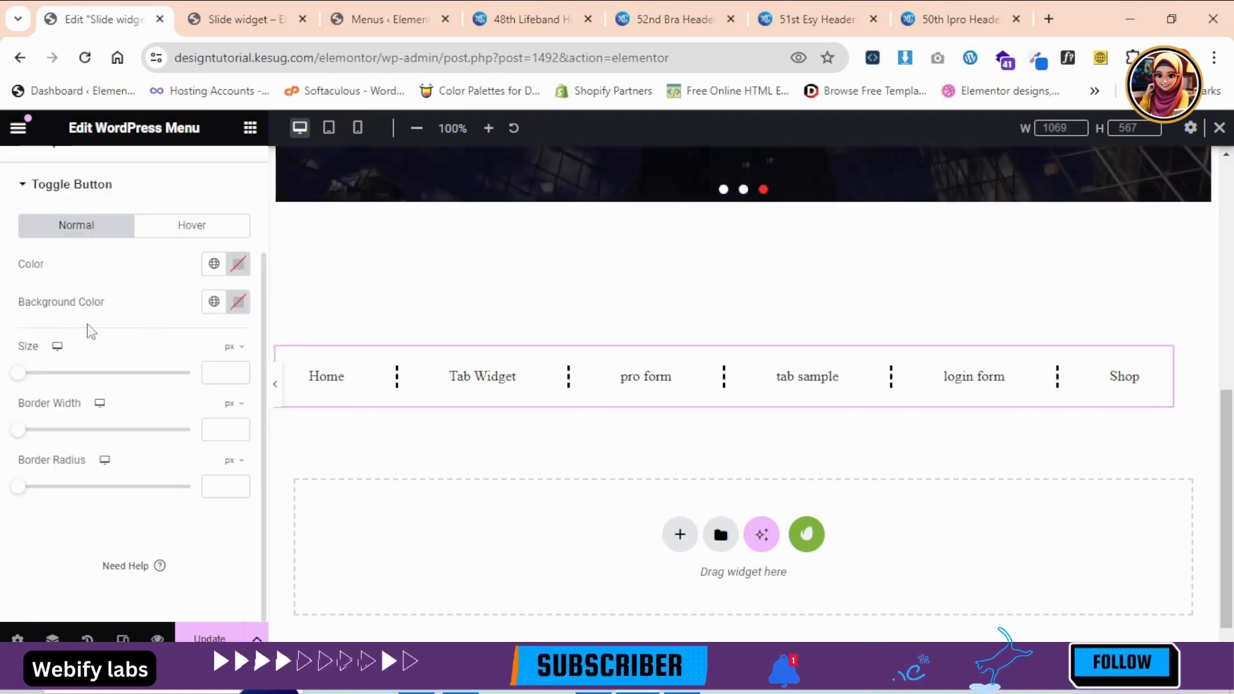
# Step: In the mobile preview, set the toggle button's normal color to near-black #030000 and its background color to light gray #D3D3D3
pyautogui.click(358, 129)
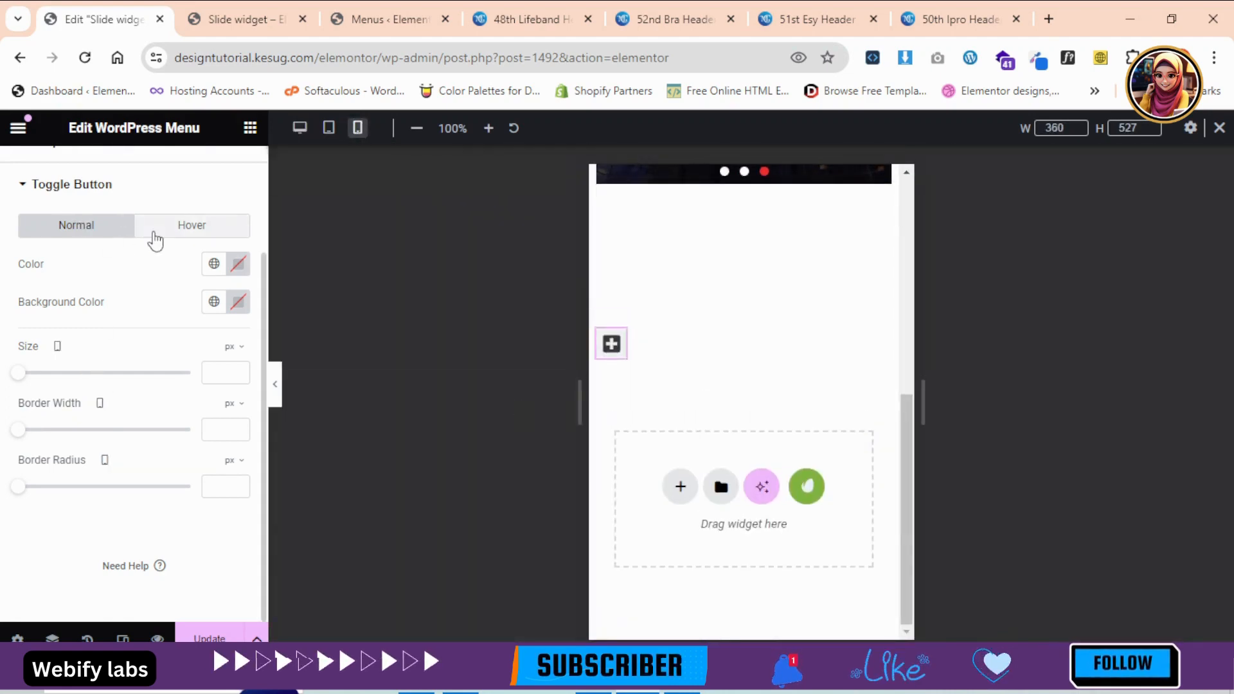
pyautogui.click(237, 272)
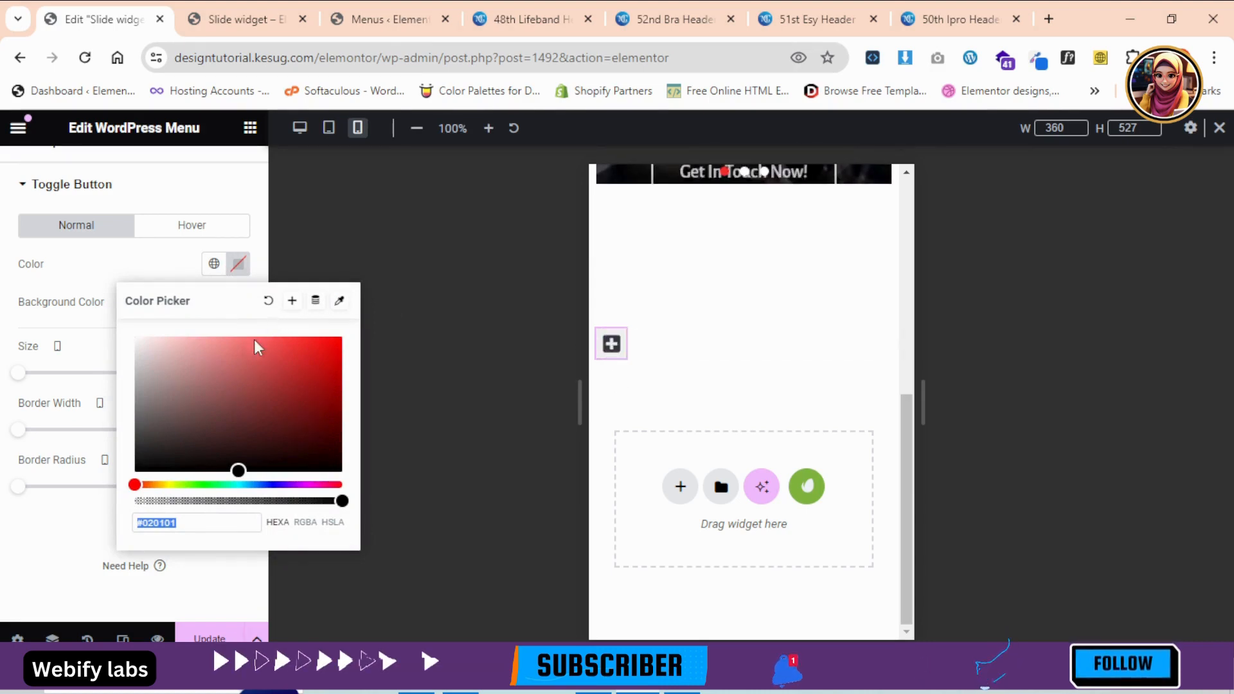
pyautogui.click(301, 342)
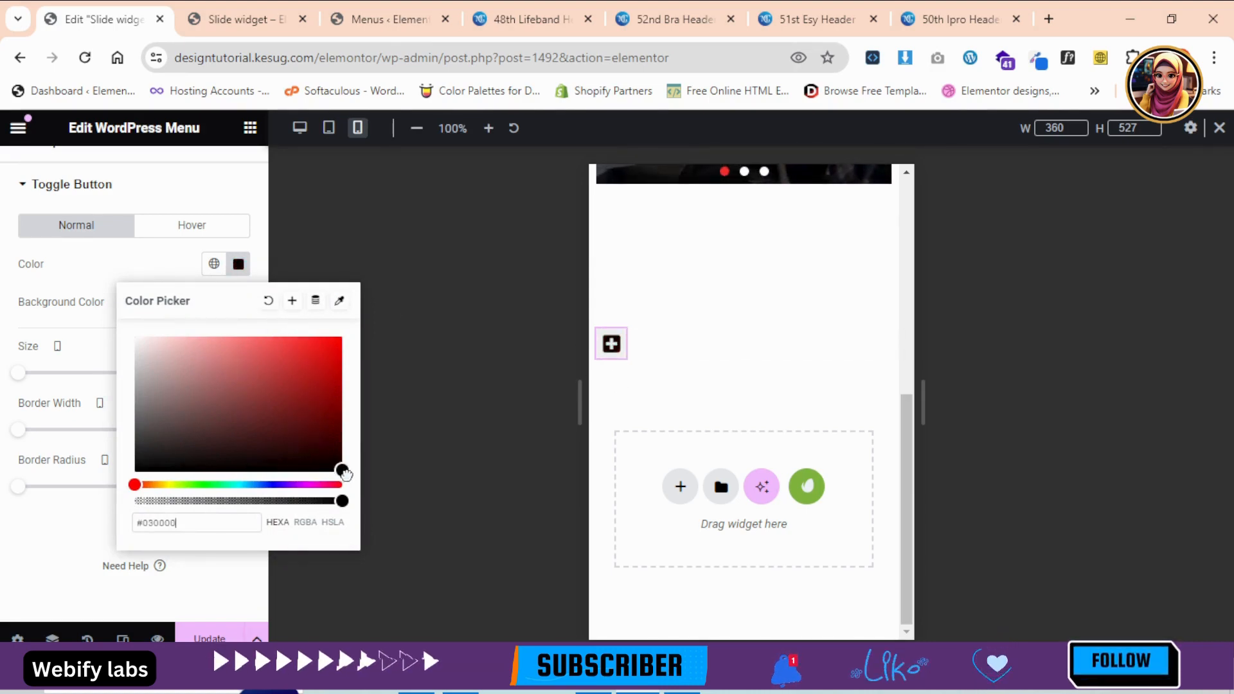
pyautogui.click(3, 453)
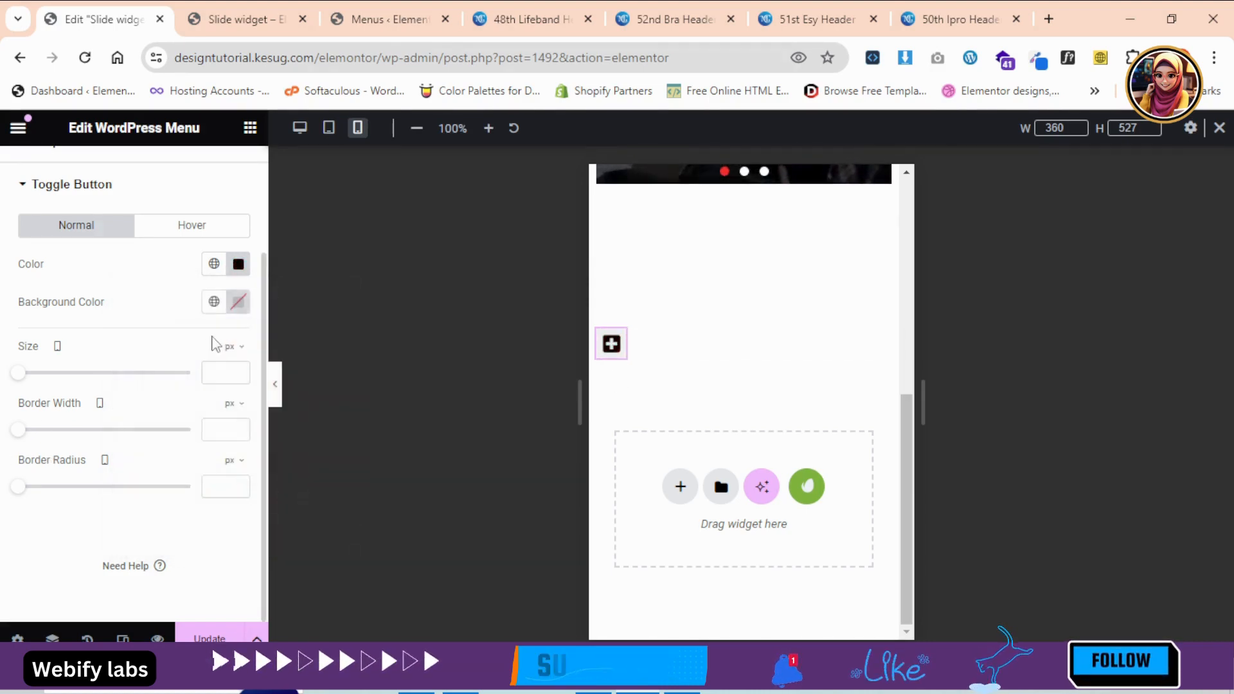
pyautogui.click(240, 305)
pyautogui.moveTo(209, 444); pyautogui.dragTo(105, 424)
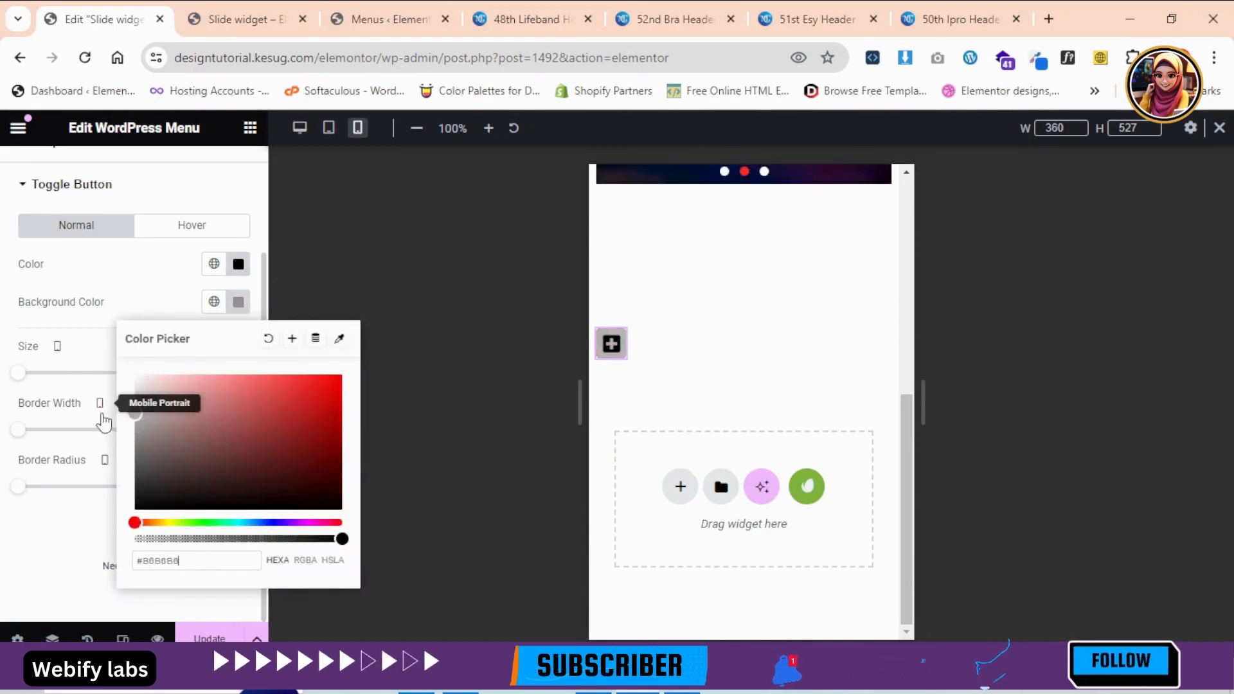
pyautogui.click(5, 402)
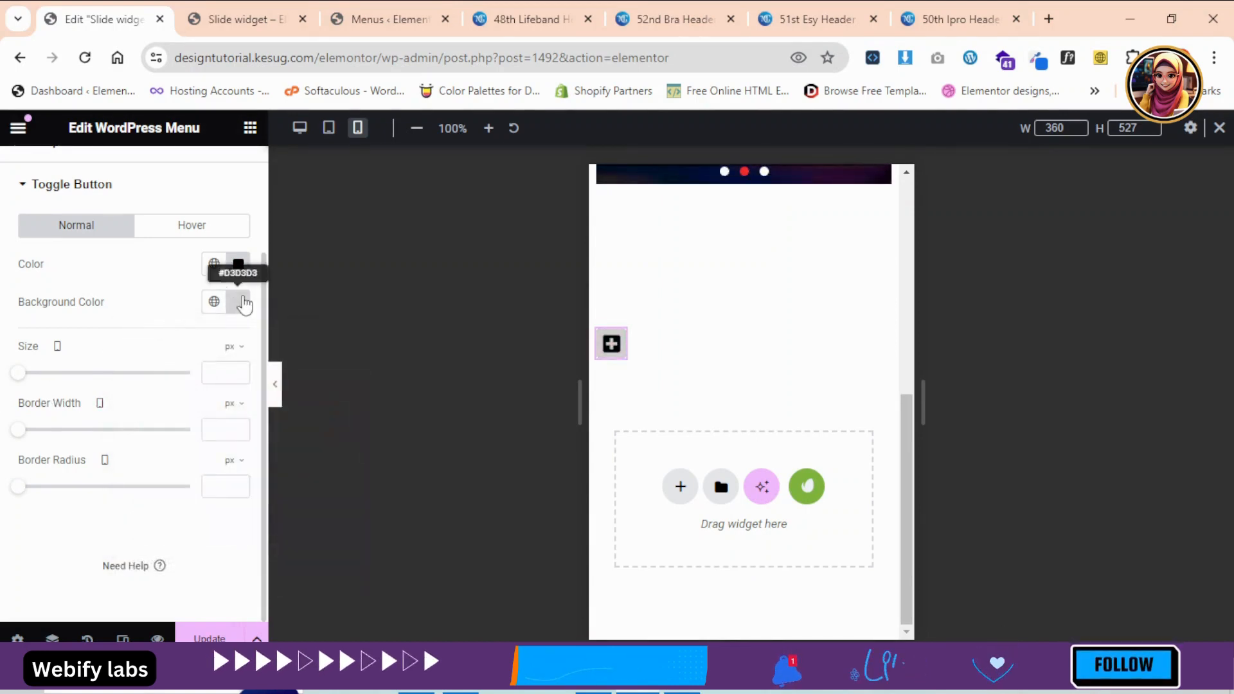
# Step: Set the toggle button's hover color to red #FF0101 and its hover background color to a light yellow-green
pyautogui.click(180, 228)
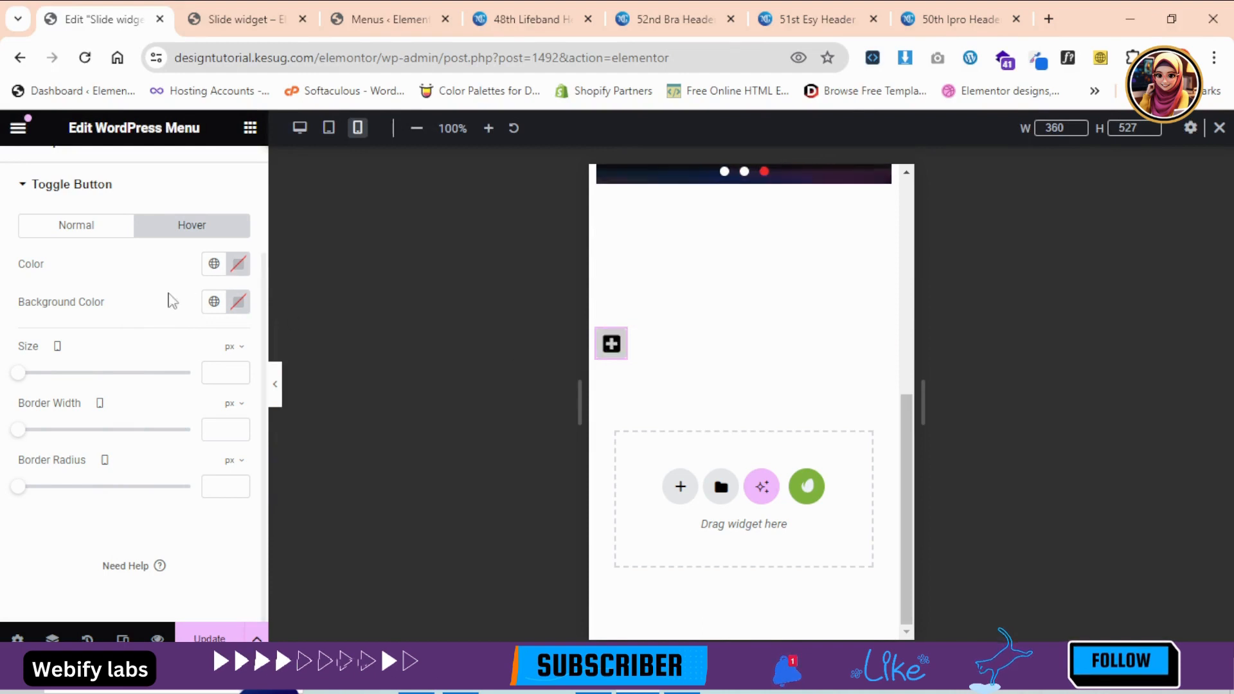
pyautogui.click(238, 264)
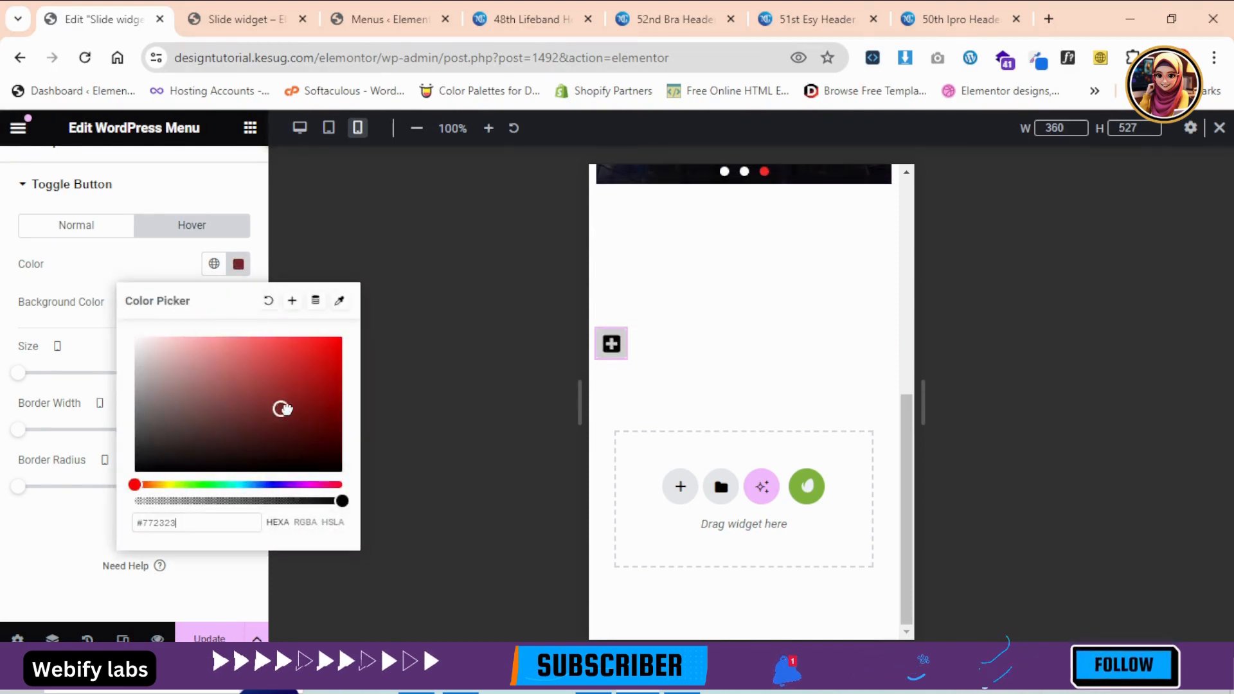
pyautogui.click(333, 365)
pyautogui.moveTo(338, 342); pyautogui.dragTo(345, 321)
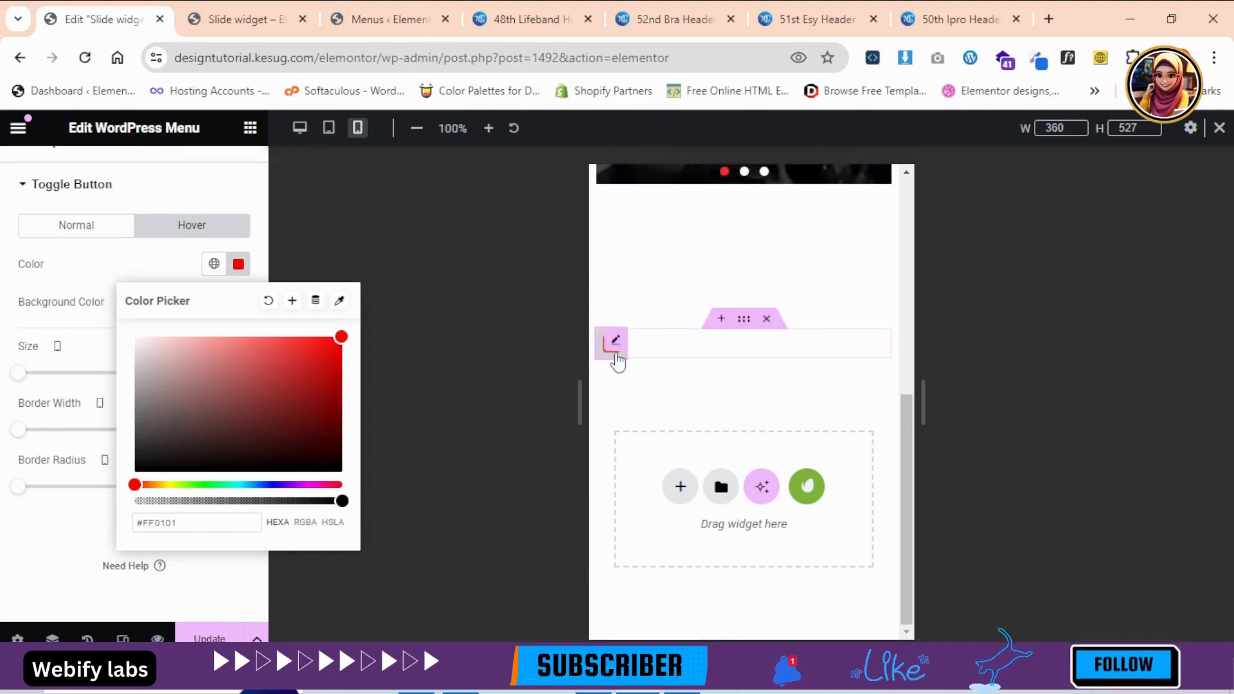
pyautogui.click(238, 302)
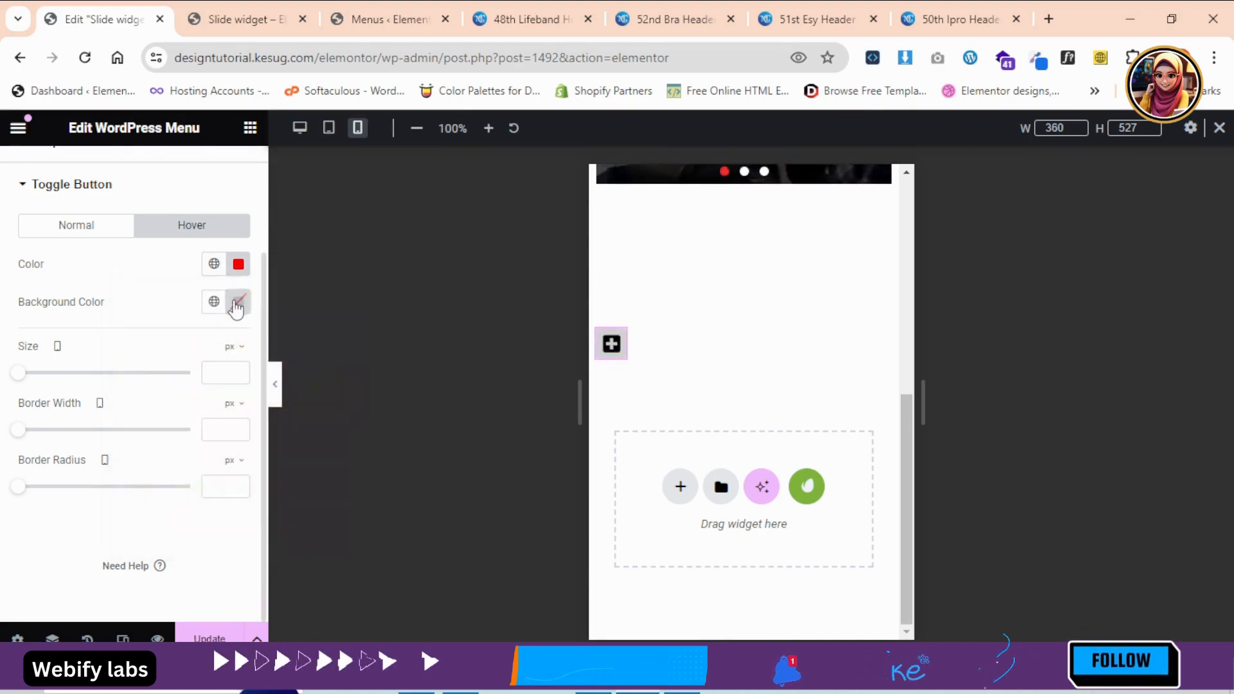
pyautogui.moveTo(206, 462)
pyautogui.mouseDown()
pyautogui.moveTo(312, 504)
pyautogui.moveTo(208, 494)
pyautogui.moveTo(178, 522)
pyautogui.moveTo(225, 418)
pyautogui.moveTo(223, 374)
pyautogui.mouseUp()
pyautogui.click(141, 290)
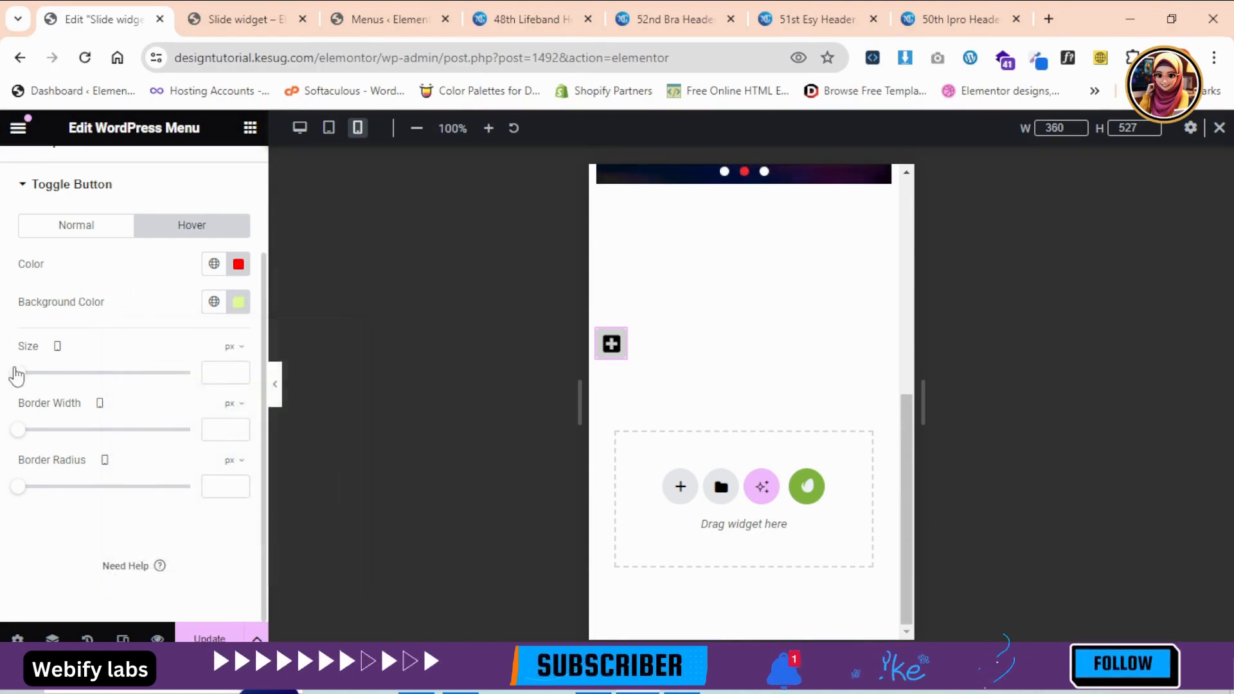
# Step: Set the toggle button's mobile size to 36 px, border width to 1 px and border radius to 39 px, and return to the desktop preview
pyautogui.moveTo(24, 373); pyautogui.dragTo(57, 386)
pyautogui.moveTo(18, 429); pyautogui.dragTo(40, 435)
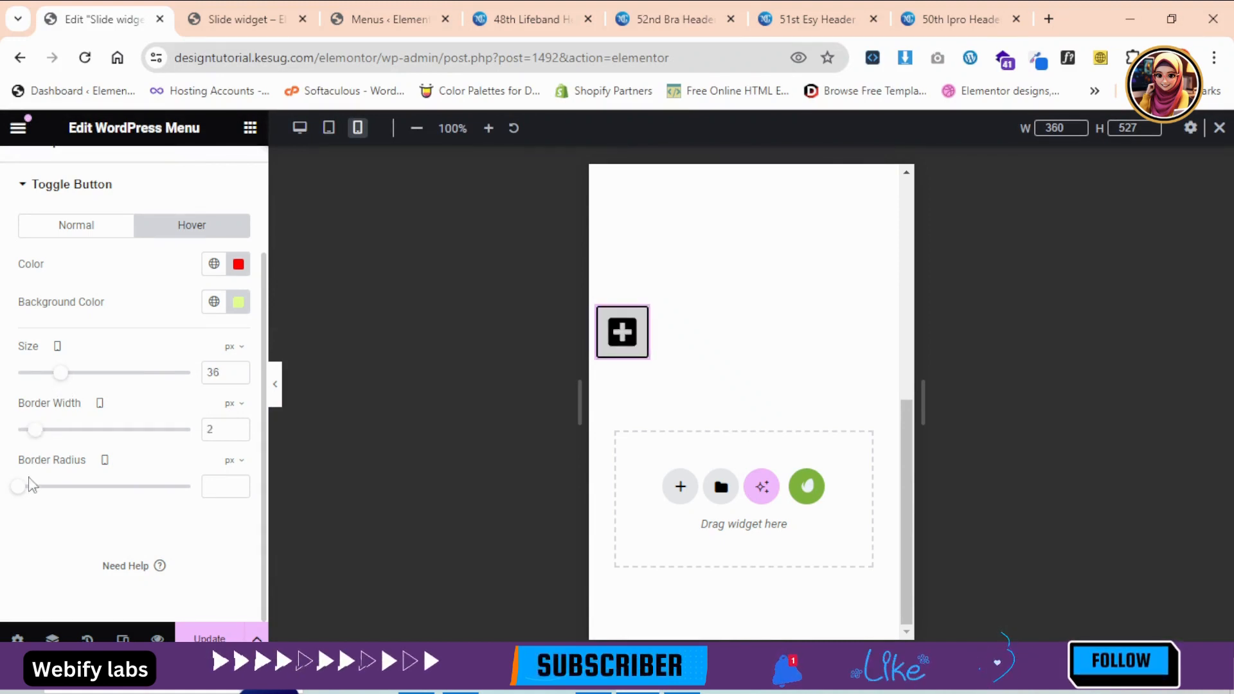
pyautogui.moveTo(60, 495); pyautogui.dragTo(91, 499)
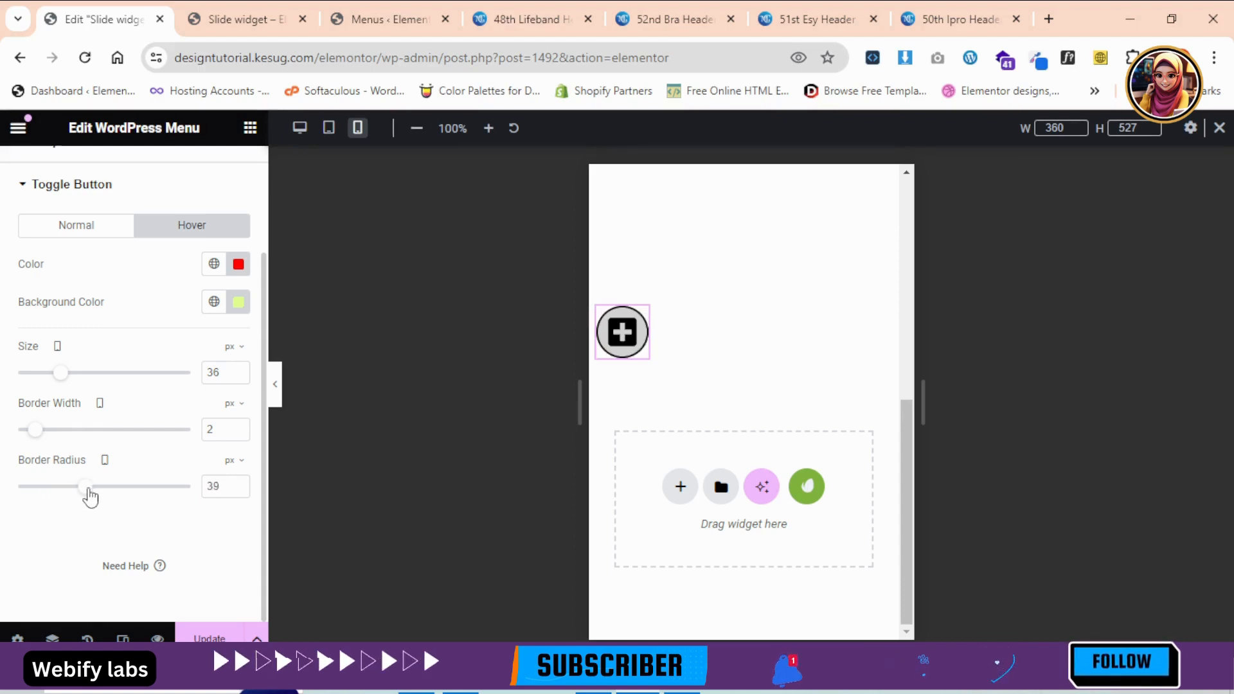
pyautogui.moveTo(35, 429); pyautogui.dragTo(26, 429)
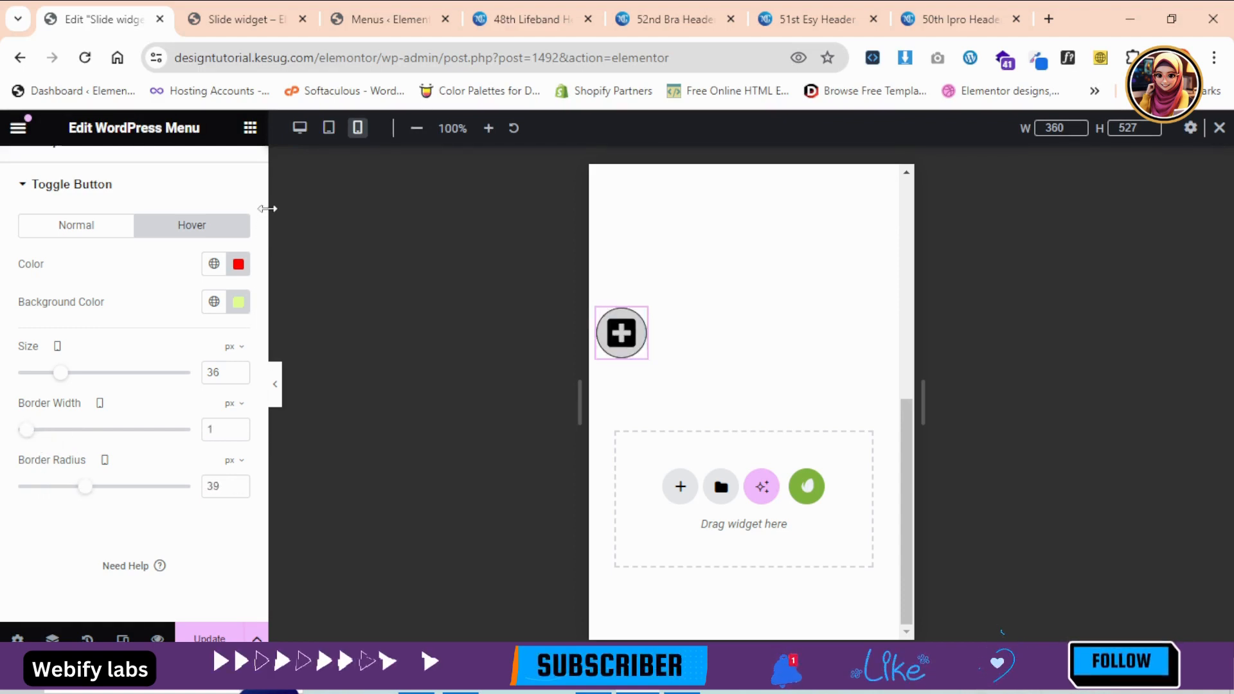
pyautogui.scroll(2, 263, 203)
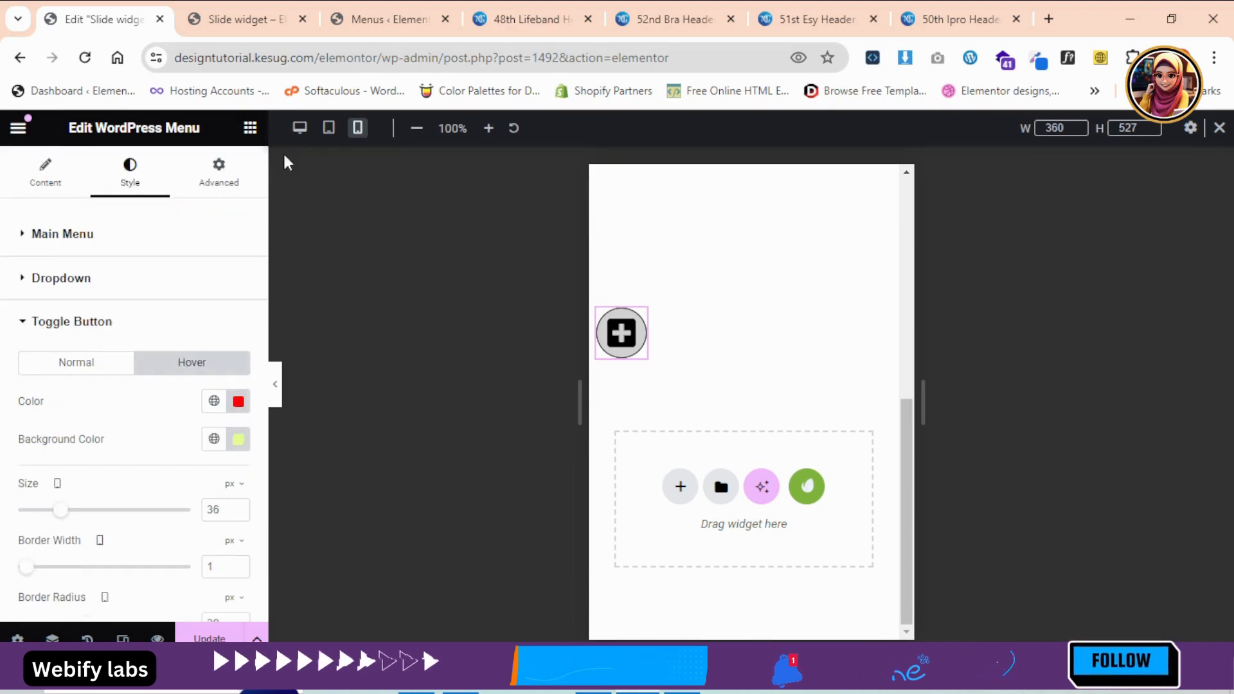
pyautogui.click(305, 130)
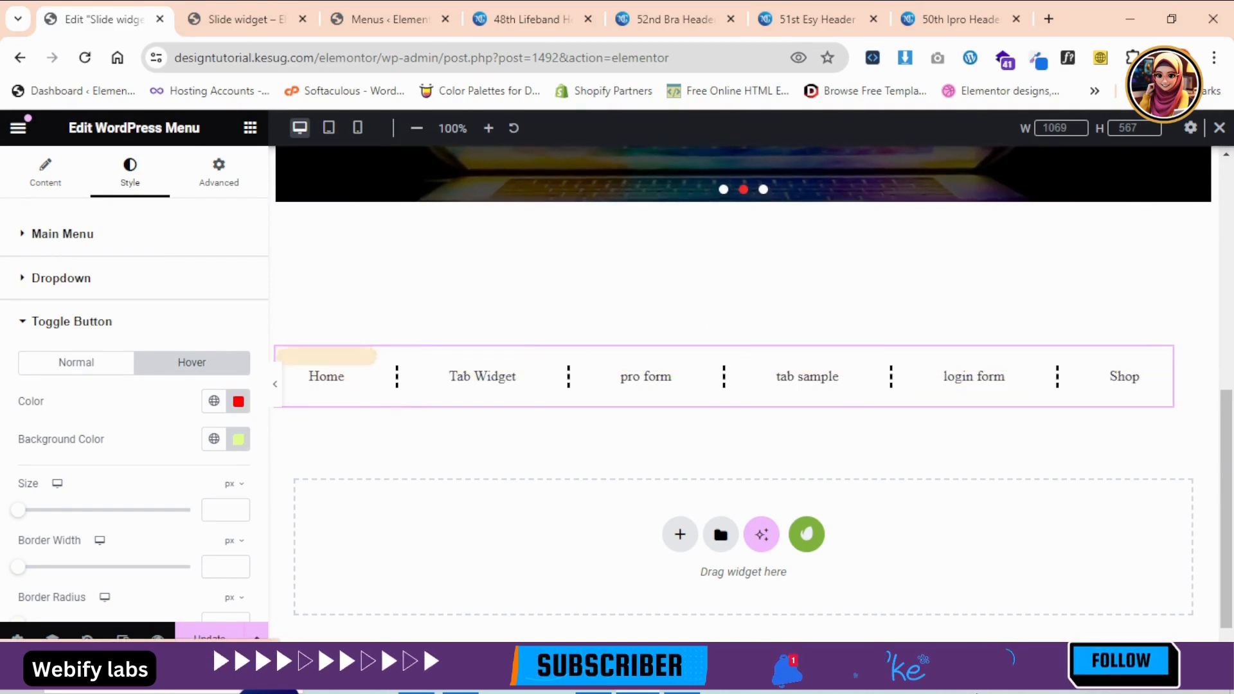
# Step: Examine the menu designs in the 48th Lifeband, 52nd Bra, 51st Esy and 50th Ipro header examples, and return to the page editor
pyautogui.click(533, 13)
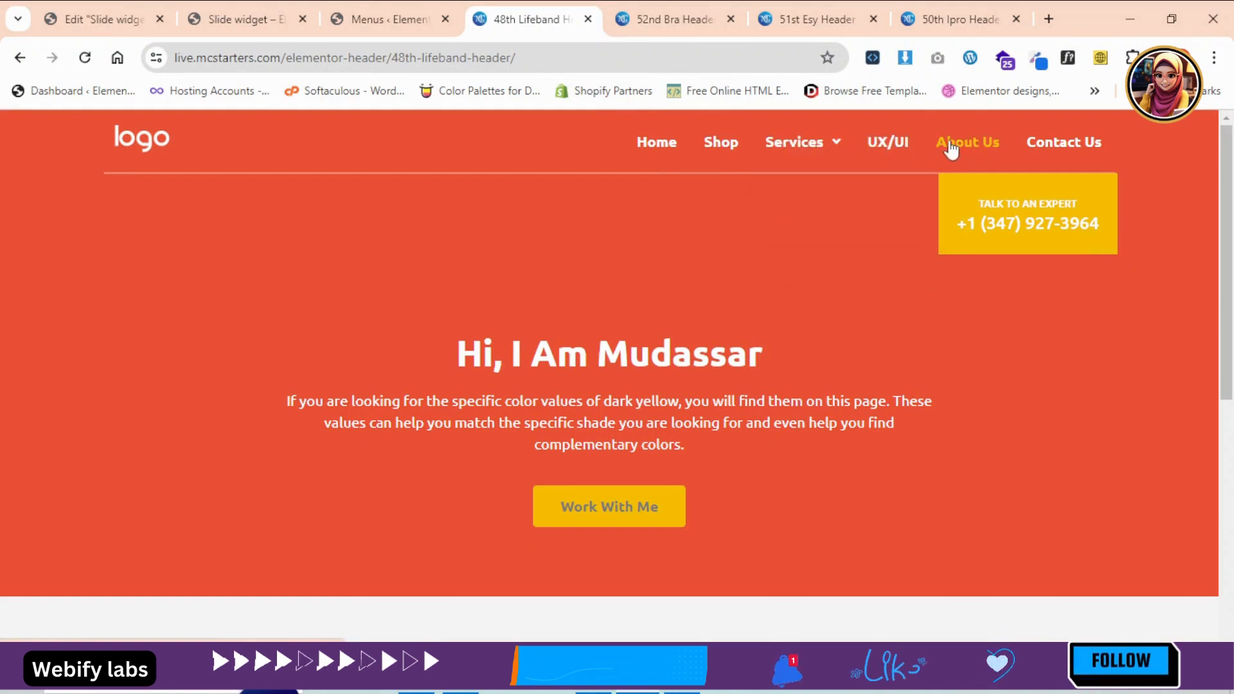
pyautogui.click(703, 15)
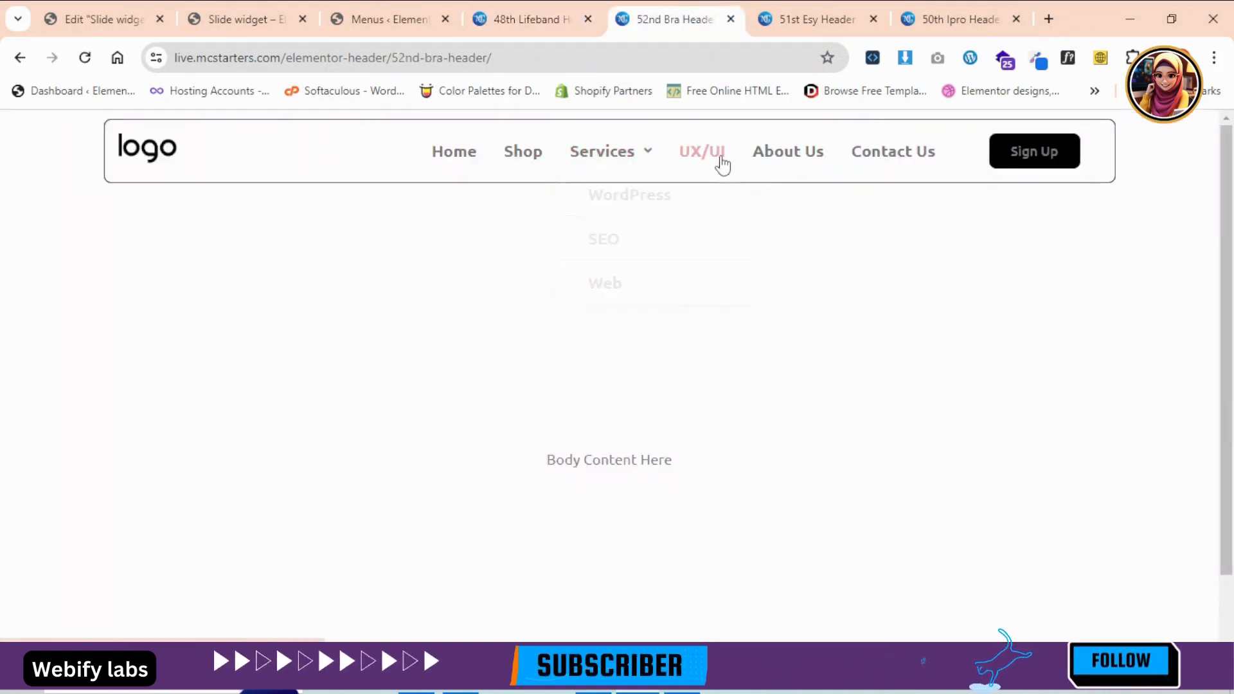
pyautogui.click(786, 9)
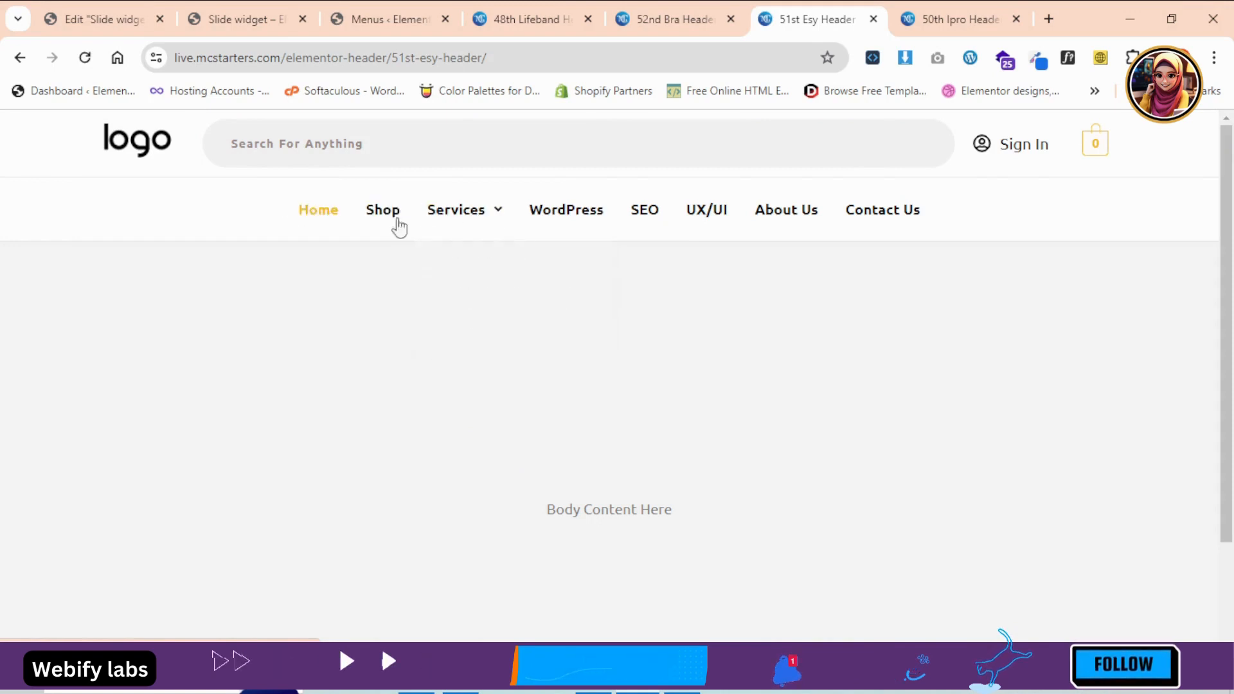
pyautogui.click(955, 5)
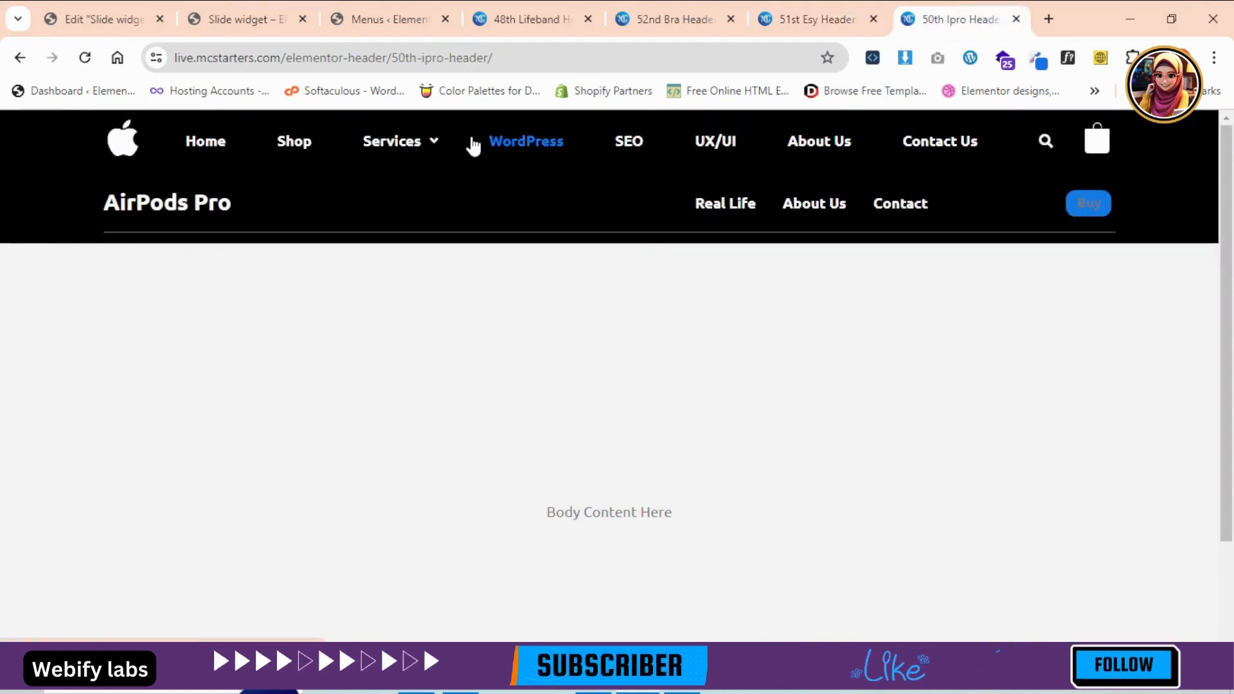
pyautogui.click(485, 9)
pyautogui.click(398, 14)
pyautogui.click(263, 9)
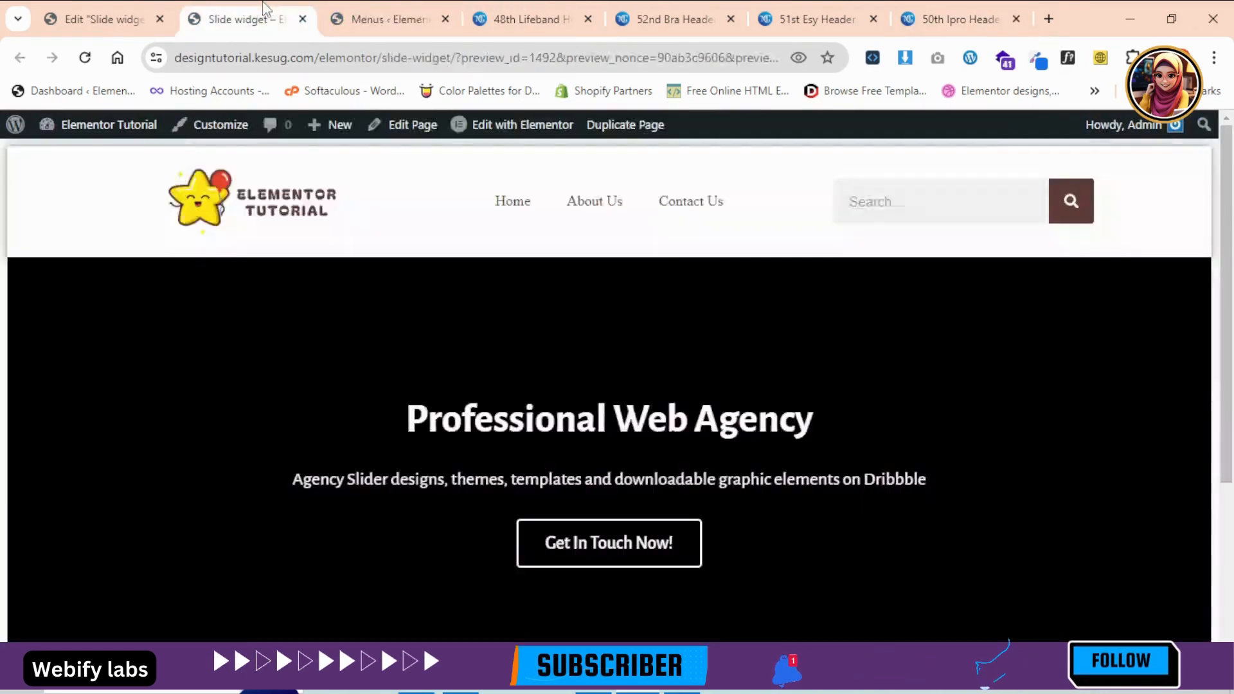
pyautogui.click(100, 9)
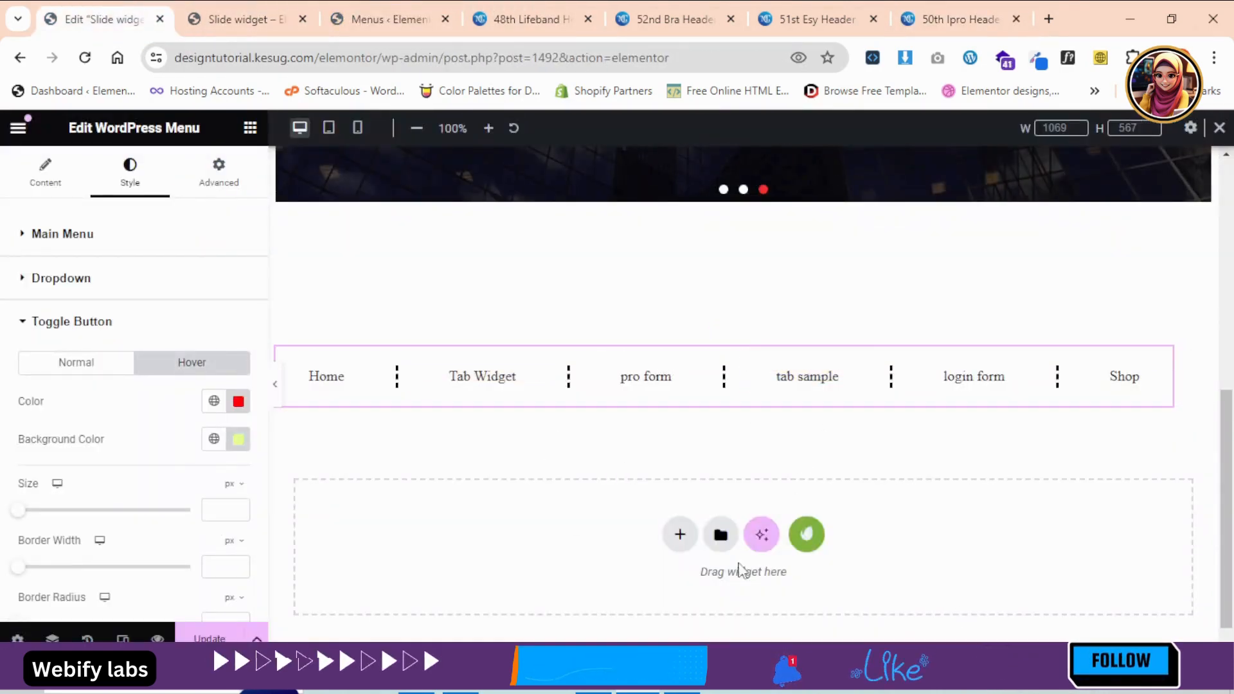